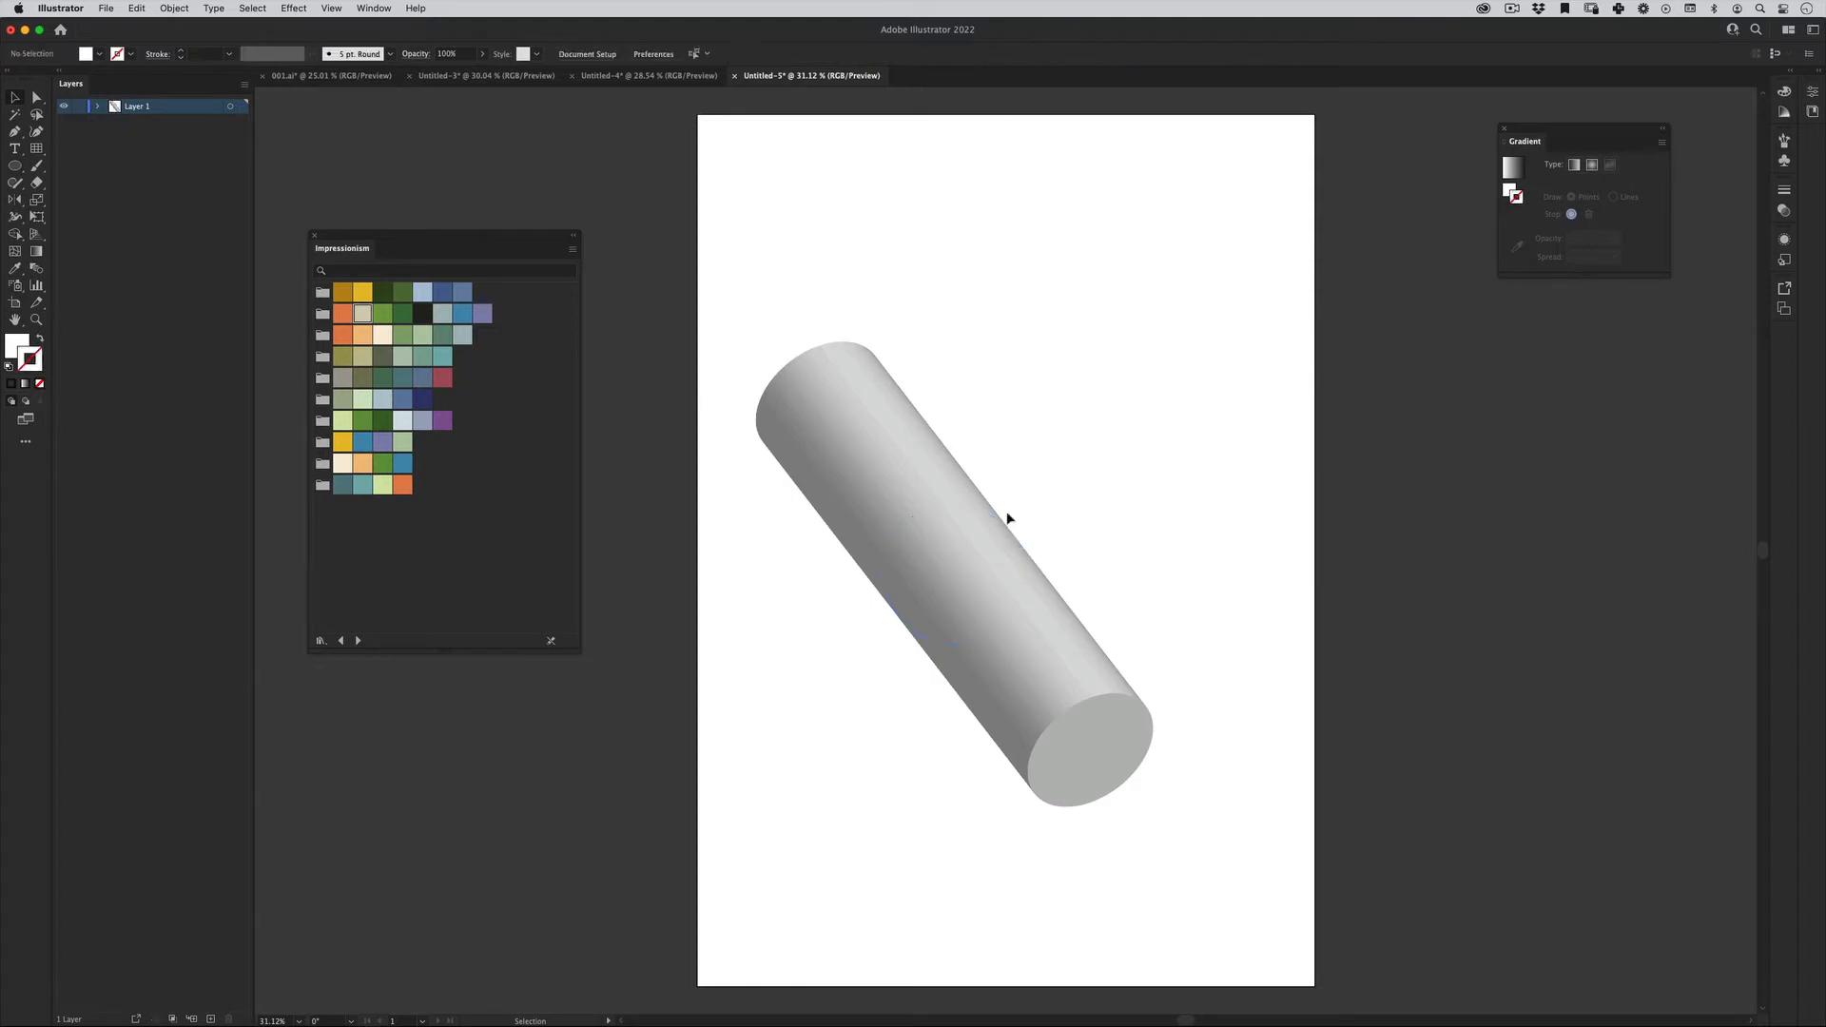
Duplicate the cylinder to its upper right and set the copy's 3D extrusion rotation to about -43°, 3°, -35°.
left_click_drag(1007, 518, 1094, 463, "alt")
left_click(1813, 91)
left_click(1702, 304)
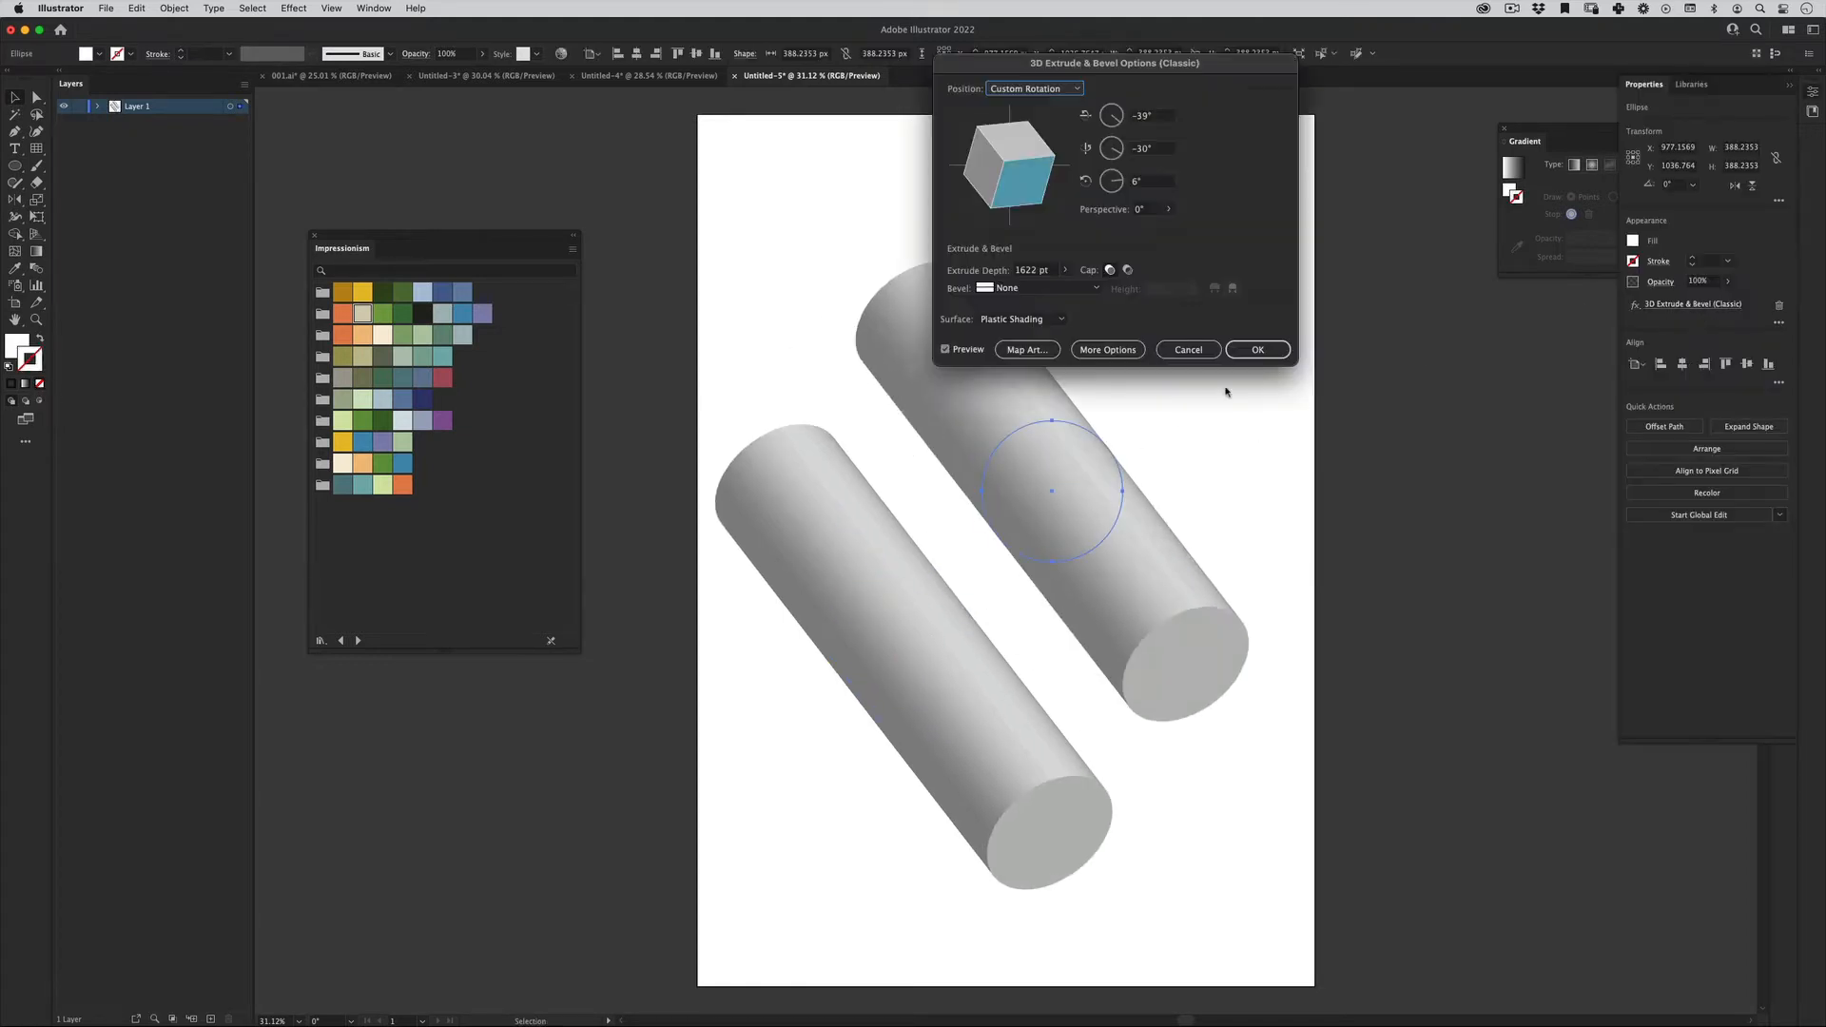
mouse_move(1051, 191)
left_mouse_down()
mouse_move(1020, 196)
mouse_move(1041, 176)
left_mouse_up()
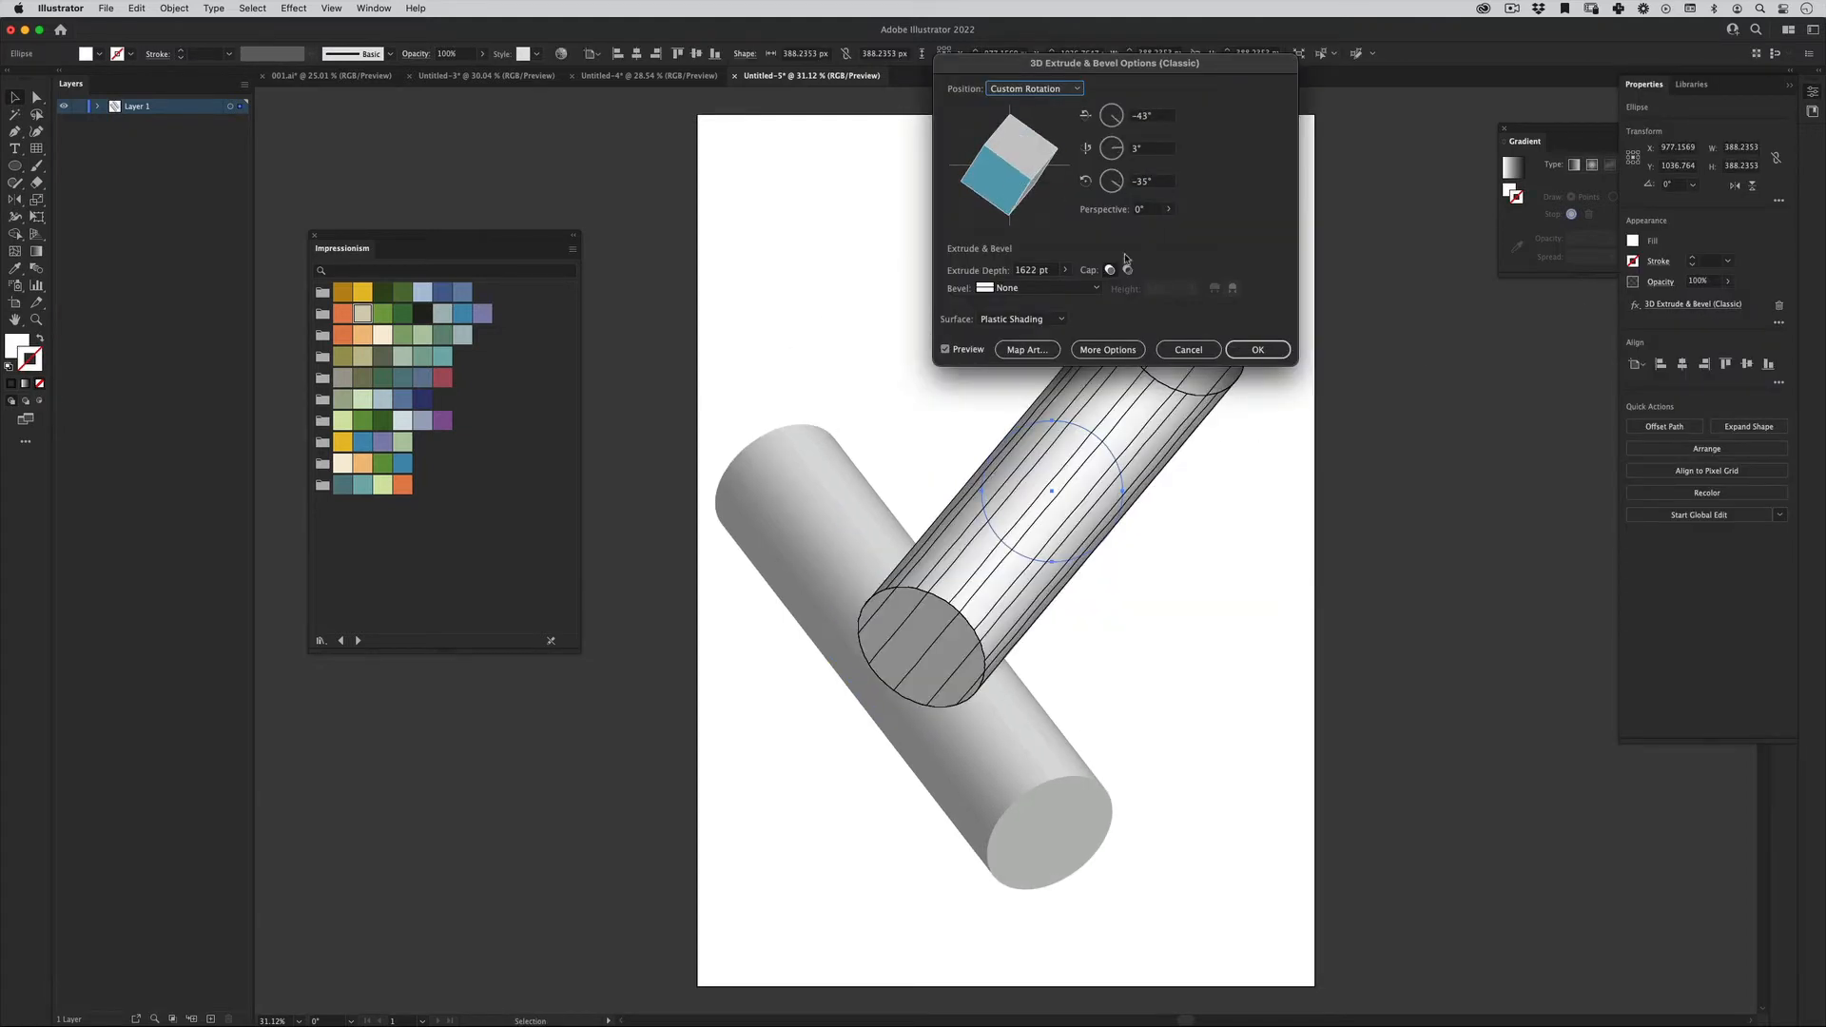
left_click(1258, 349)
Duplicate the second cylinder upward and set the copy's 3D extrusion rotation to about -21°, 50°, -68°.
left_click_drag(1085, 517, 1071, 375, "alt")
left_click(1812, 92)
left_click(1673, 305)
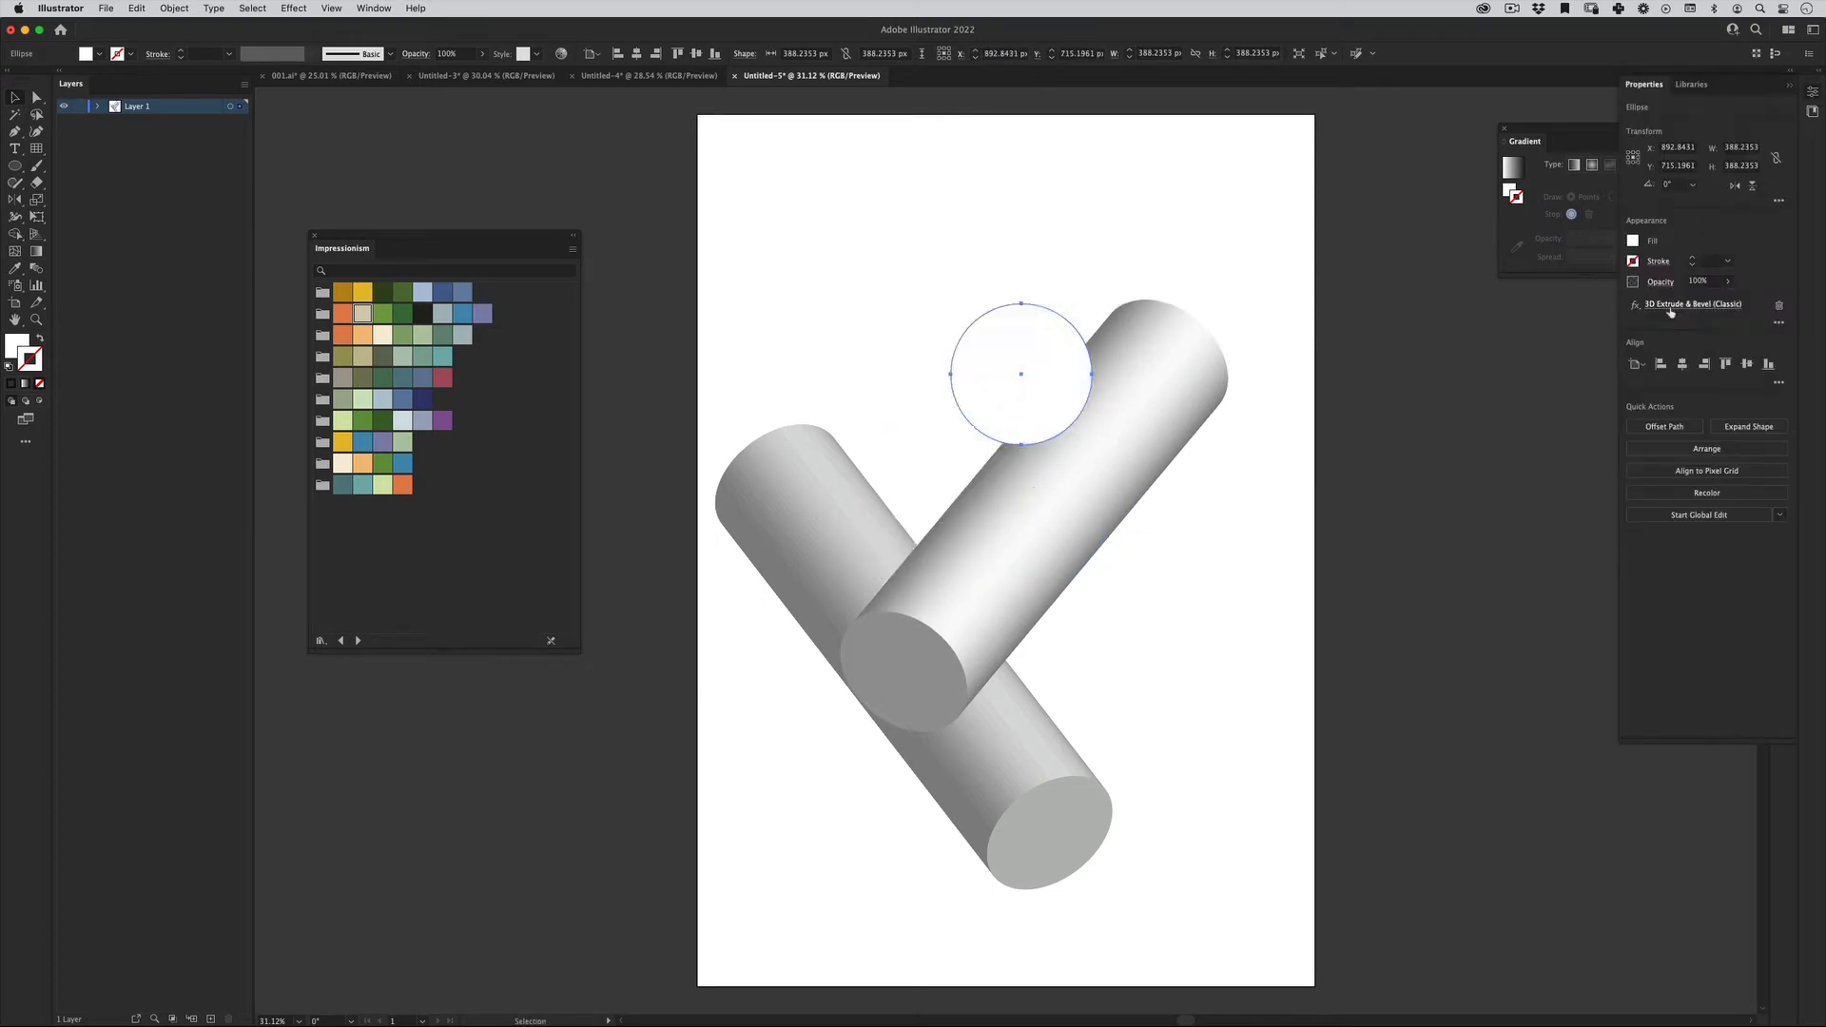
left_click_drag(1011, 178, 1056, 228)
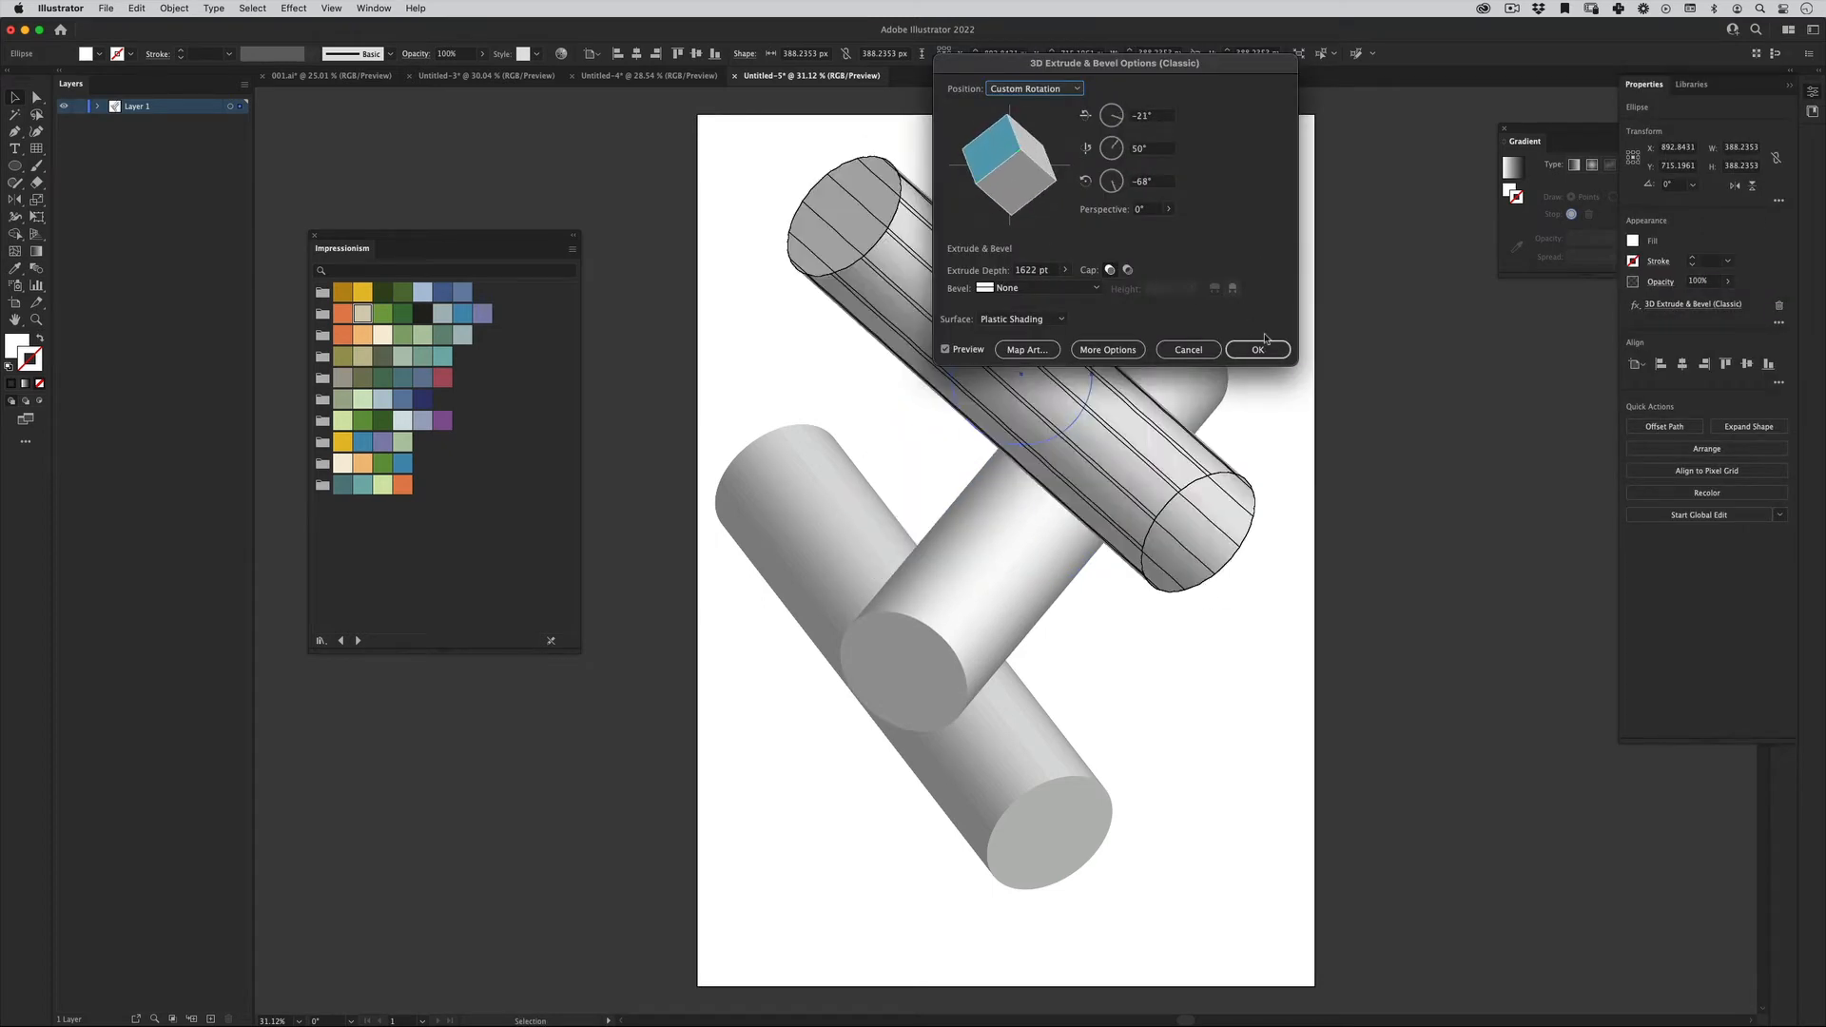
left_click(1257, 349)
Place another copy of the second cylinder above it and rotate its 3D extrusion to stand steeply with its top cap facing up.
left_click_drag(1056, 398, 1132, 418)
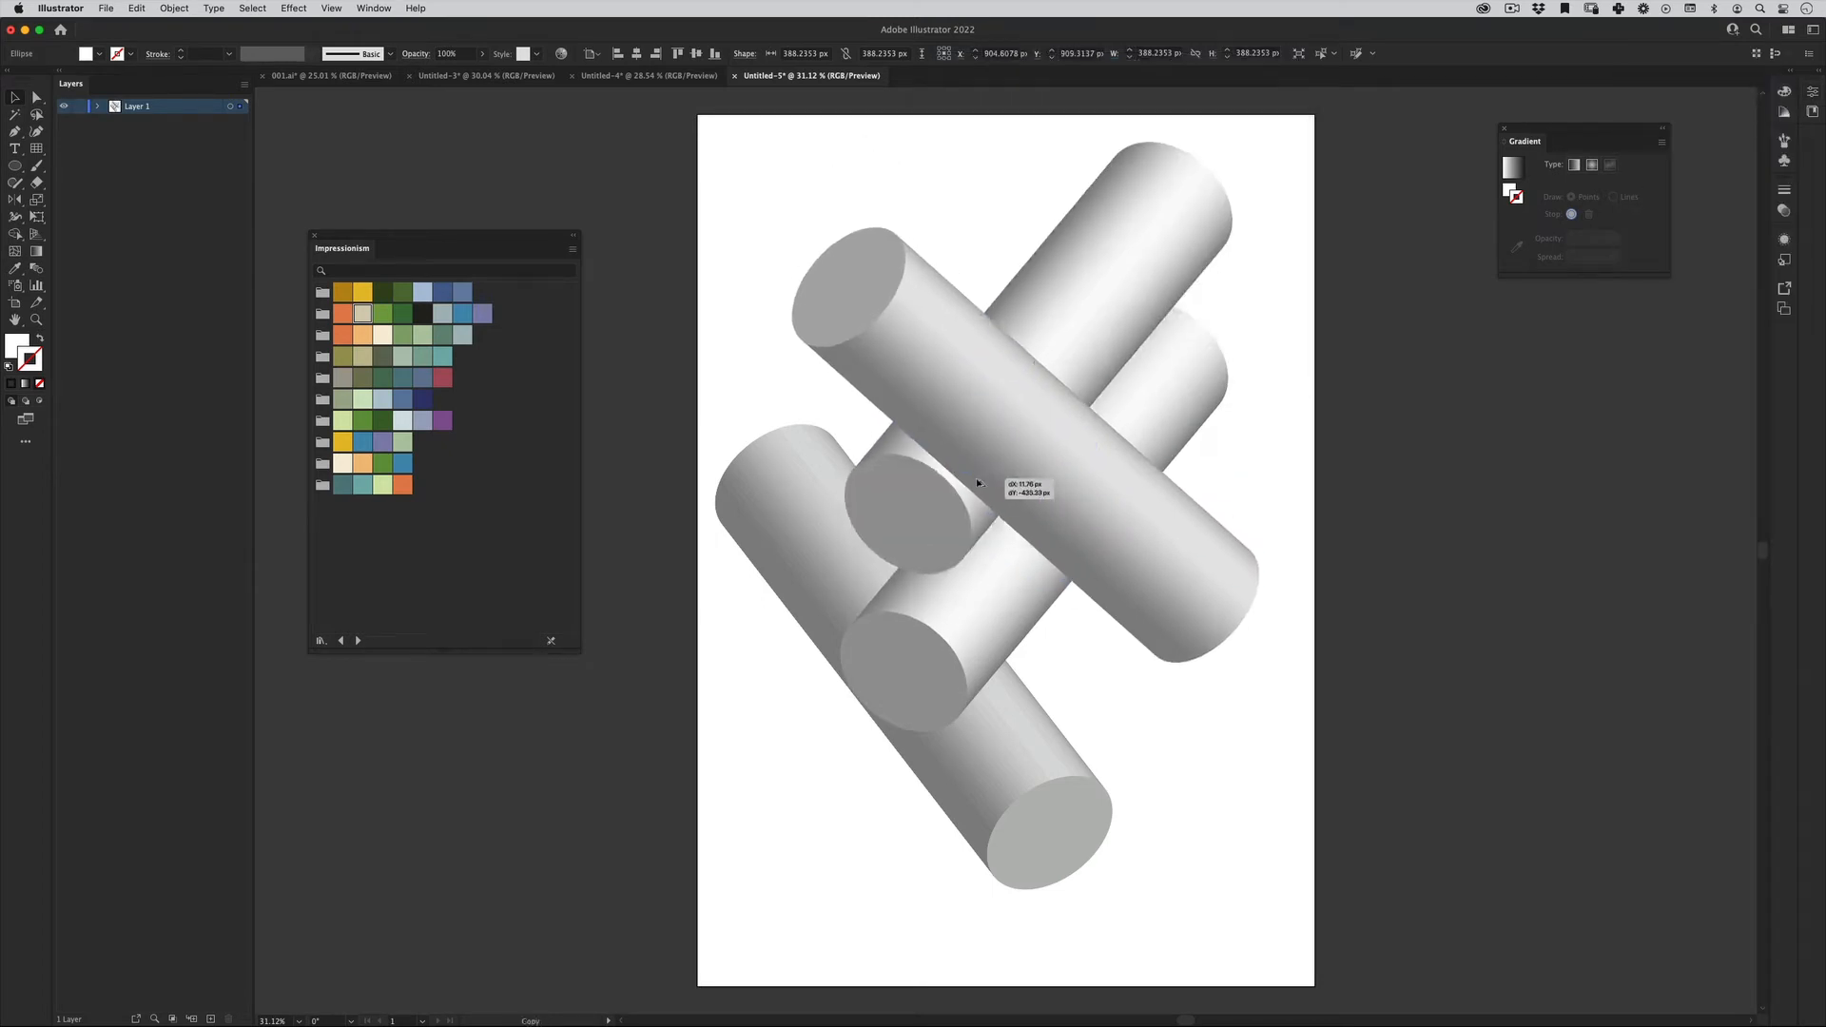
left_click(1812, 92)
left_click(1693, 304)
left_click_drag(1029, 152, 1031, 142)
left_click(1258, 349)
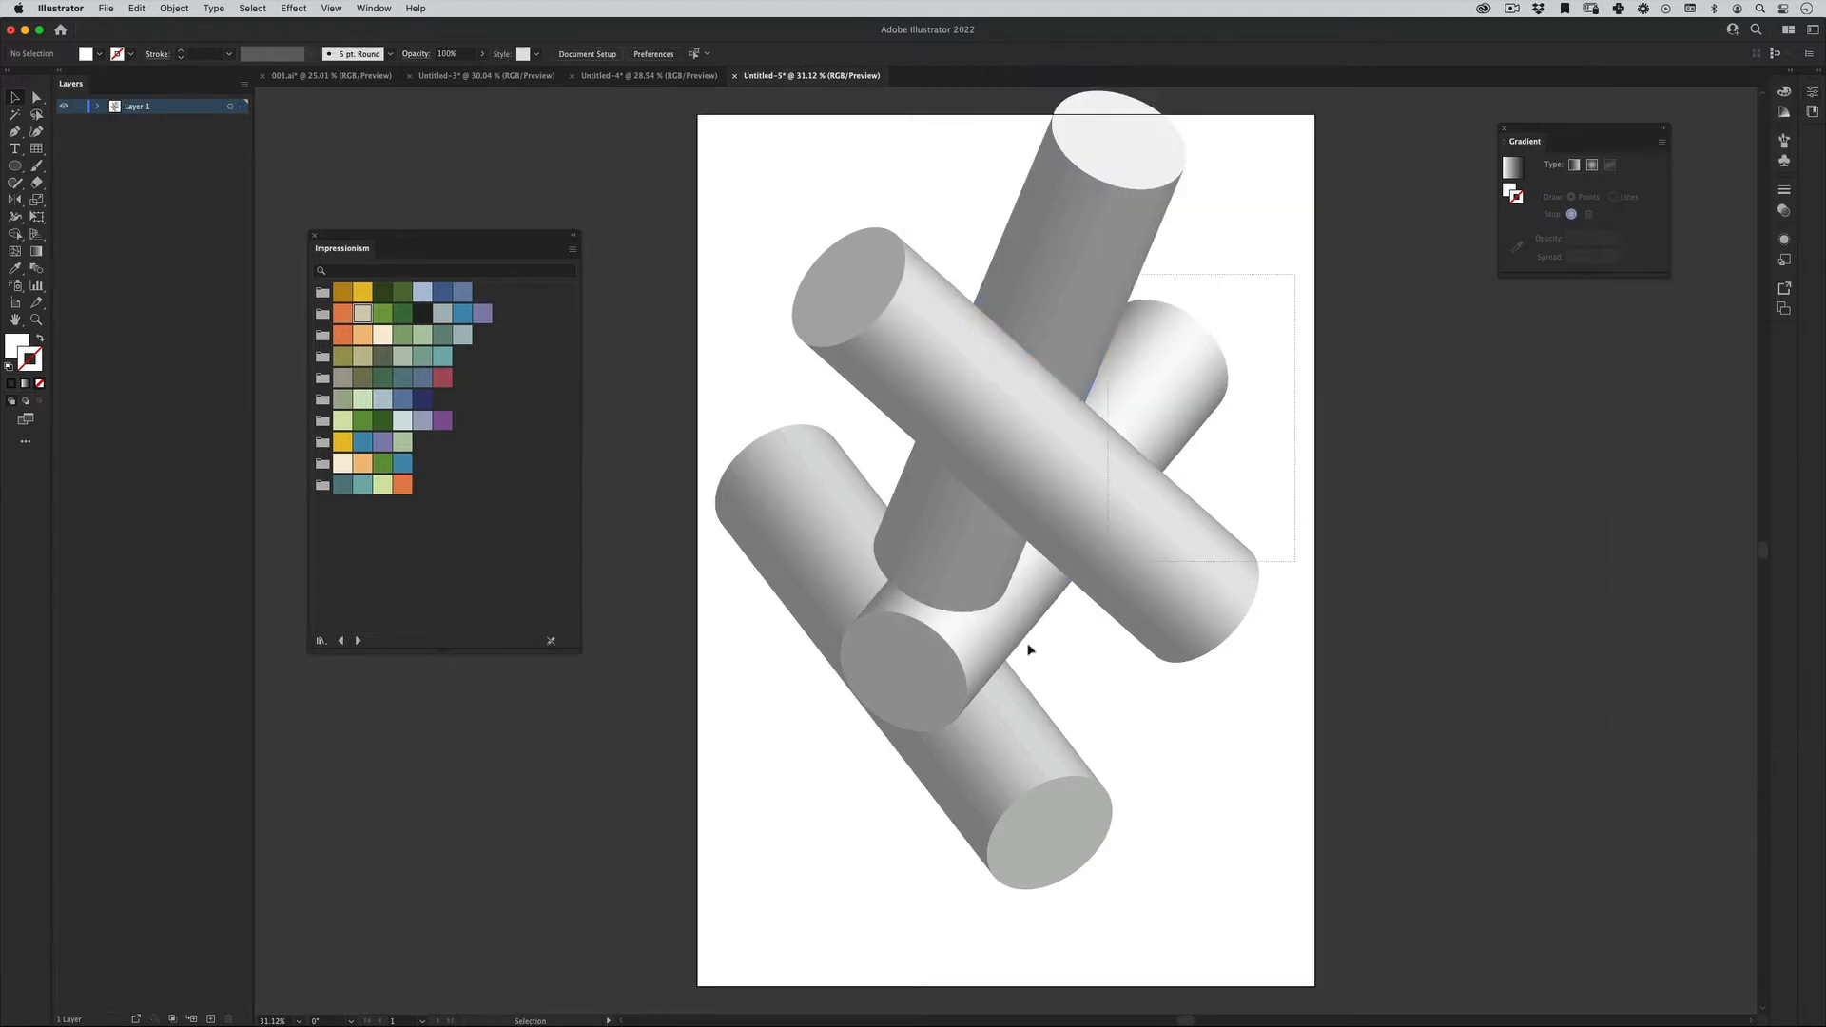
Shift the four cylinders slightly down the artboard and expand the appearance of all of them.
left_click_drag(1045, 446, 1048, 488)
key("super+a")
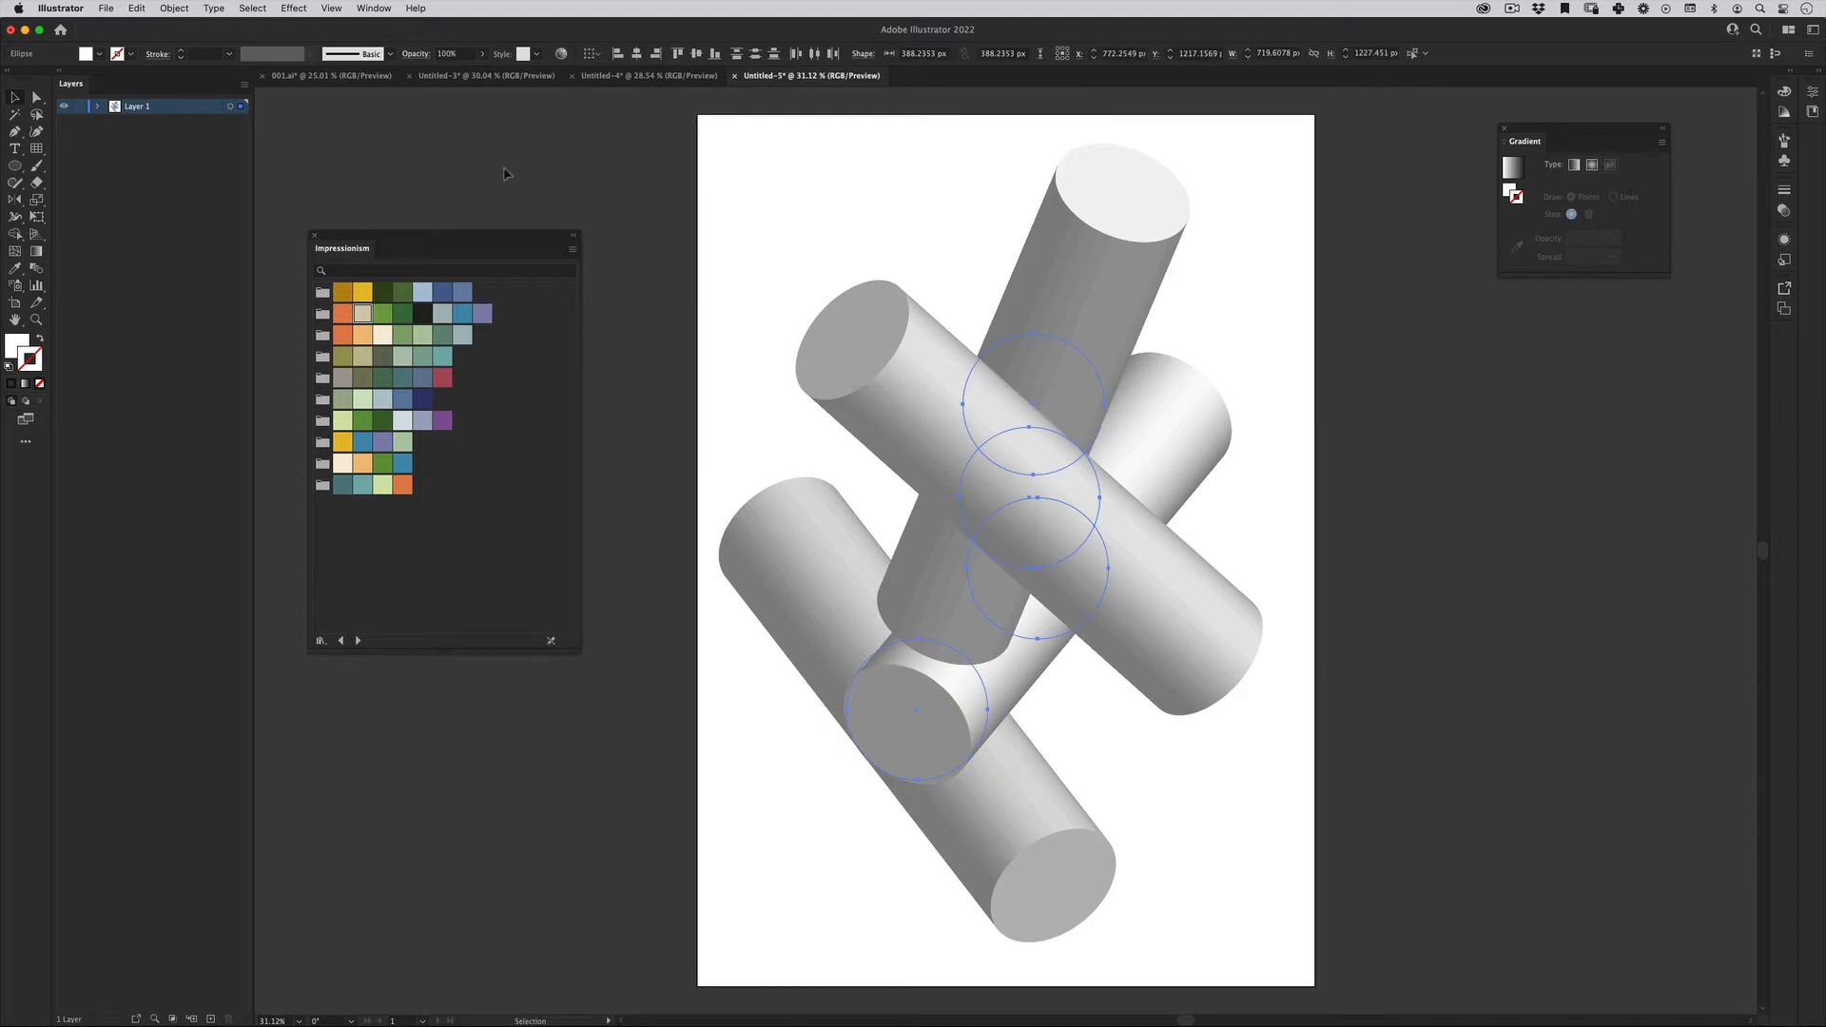
left_click(174, 7)
left_click(220, 196)
right_click(933, 519)
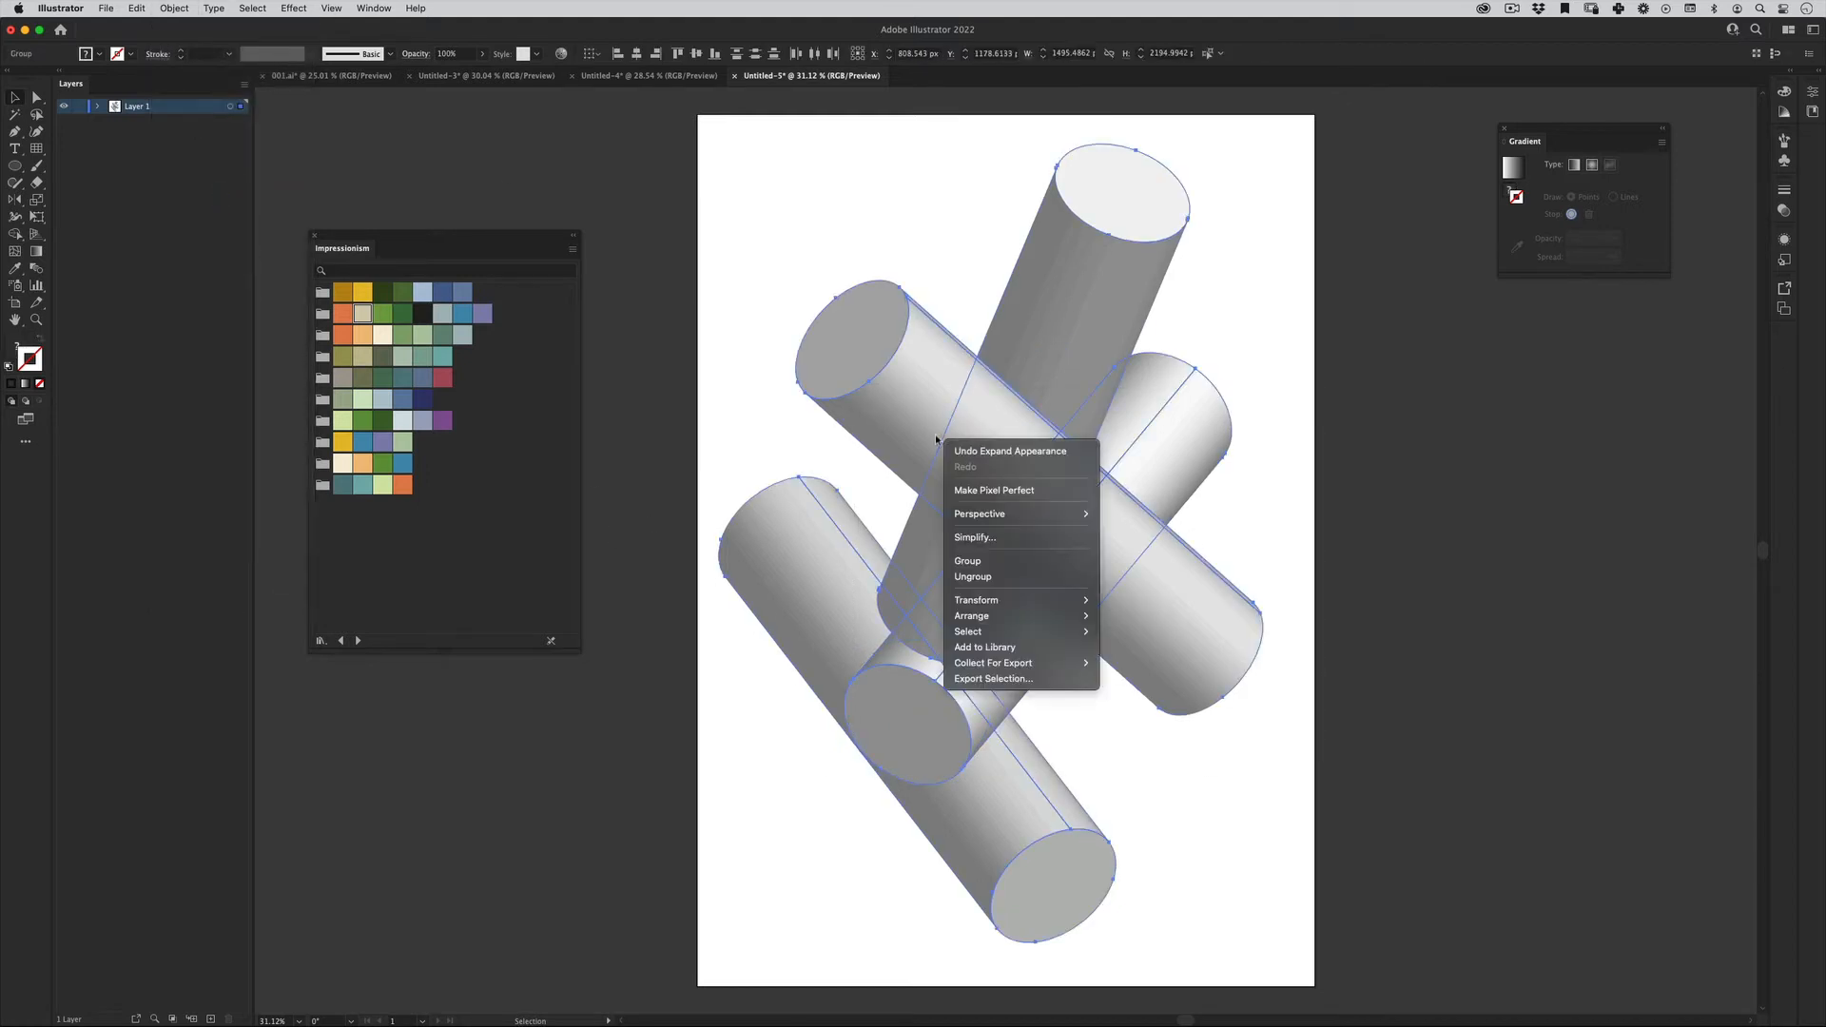
left_click(767, 652)
Isolate the lower-left cylinder and unite its shading strips into one wide light face and one narrow dark face with Pathfinder.
double_click(783, 612)
left_click(788, 605)
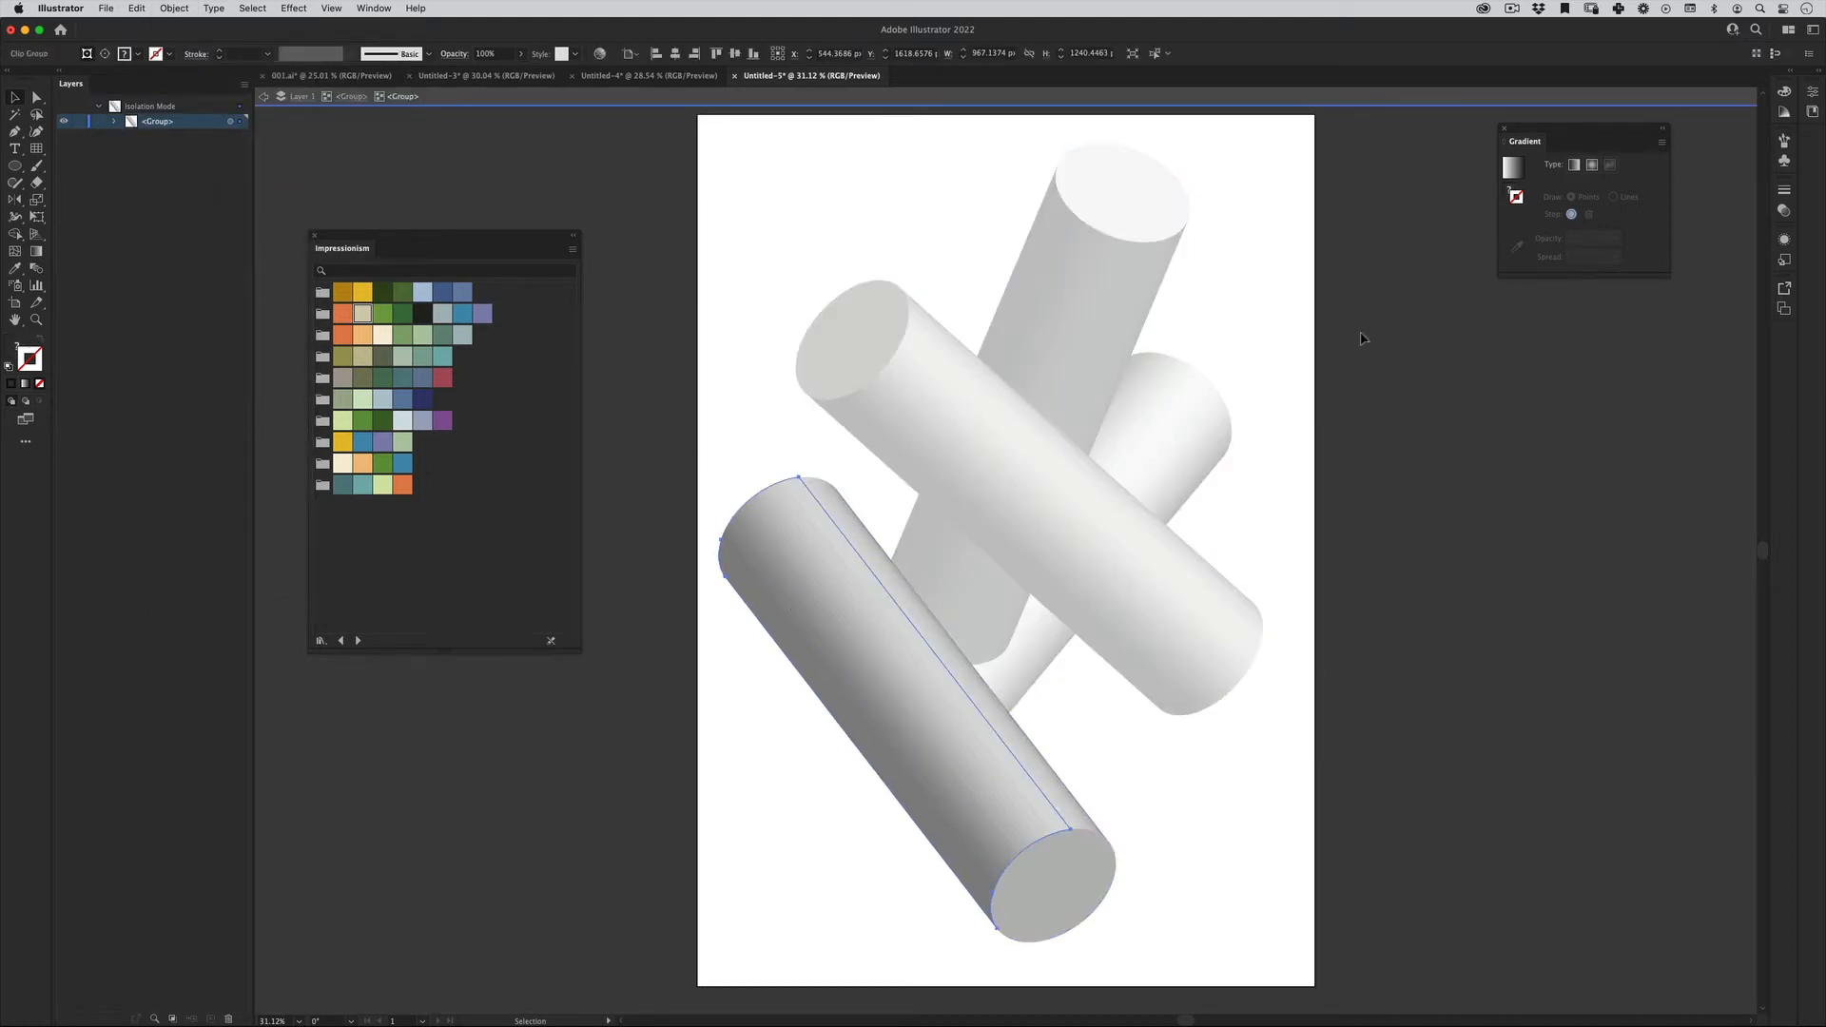
left_click(373, 7)
left_click(381, 562)
left_click(948, 140)
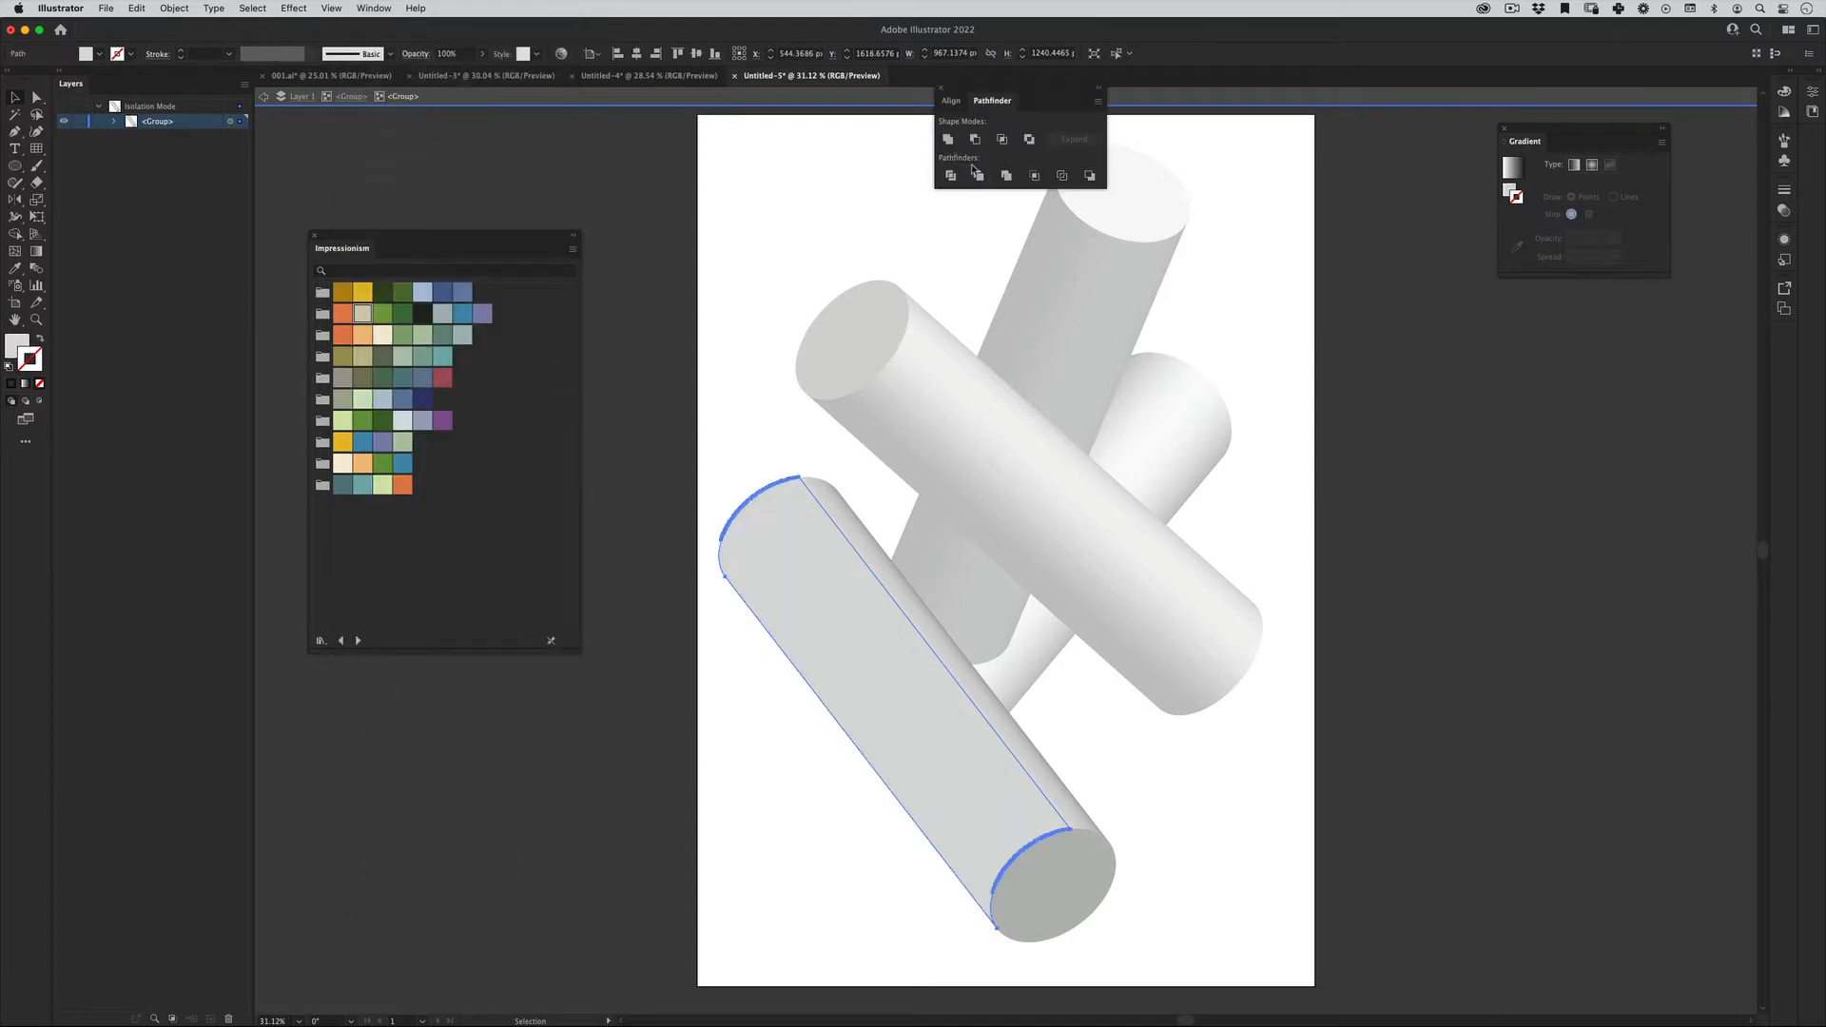
left_click(838, 514)
left_click(948, 140)
Isolate the side artwork of the steep upright cylinder and unite its shading strips into one shape.
double_click(938, 542)
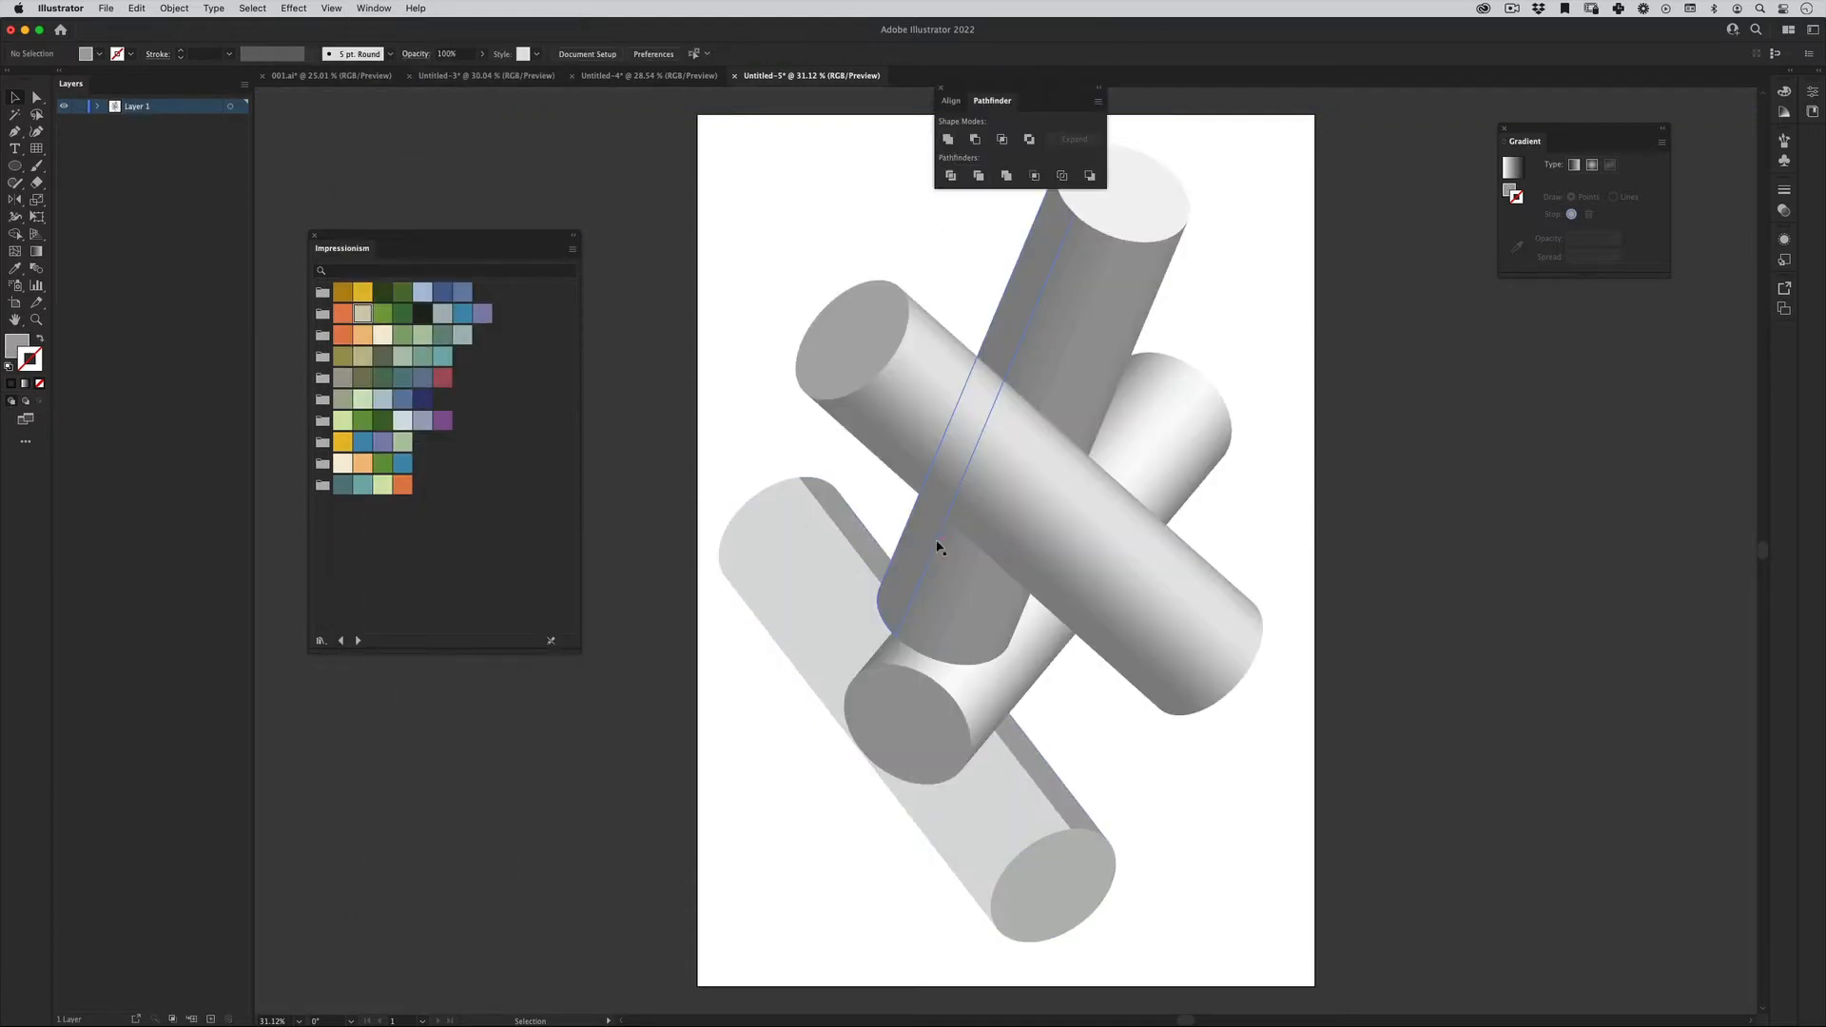
double_click(938, 542)
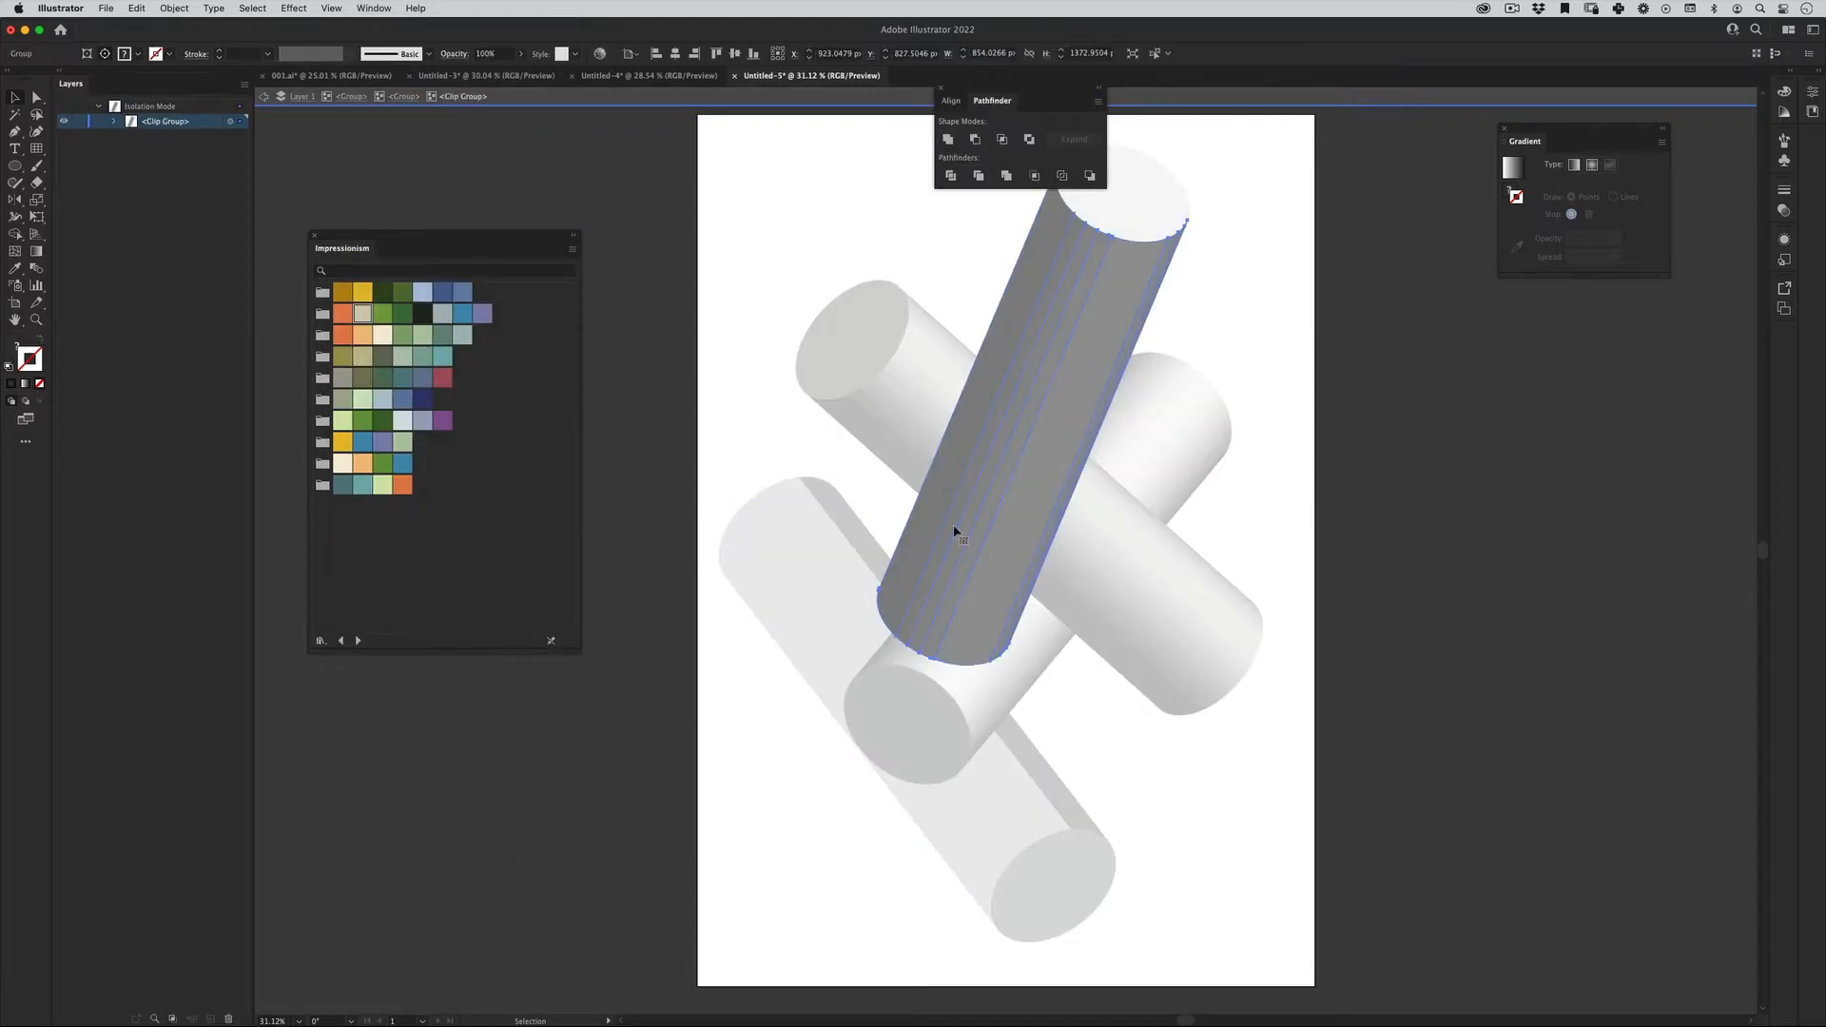
left_click(948, 140)
Isolate the front cylinder crossing the middle, unite its side strips into one solid shape, and leave isolation.
double_click(1121, 530)
double_click(1081, 522)
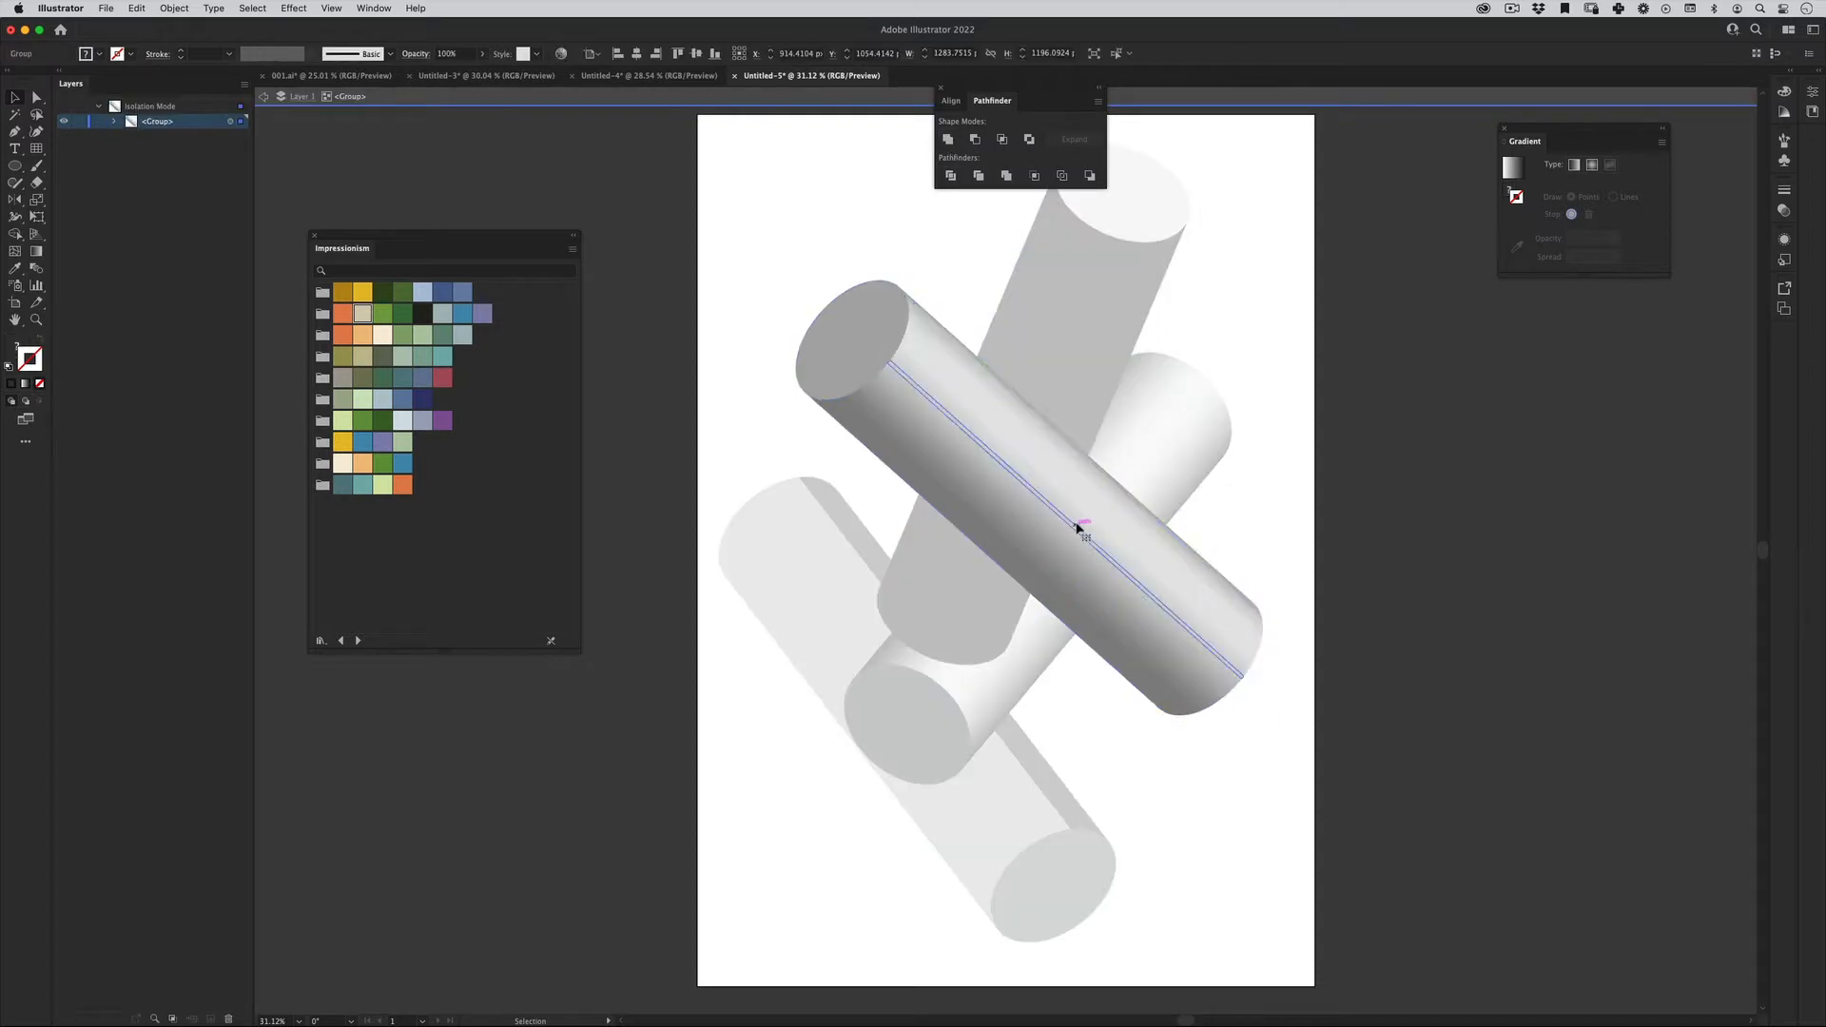
double_click(1058, 454)
scroll(919, 306, "up", 5)
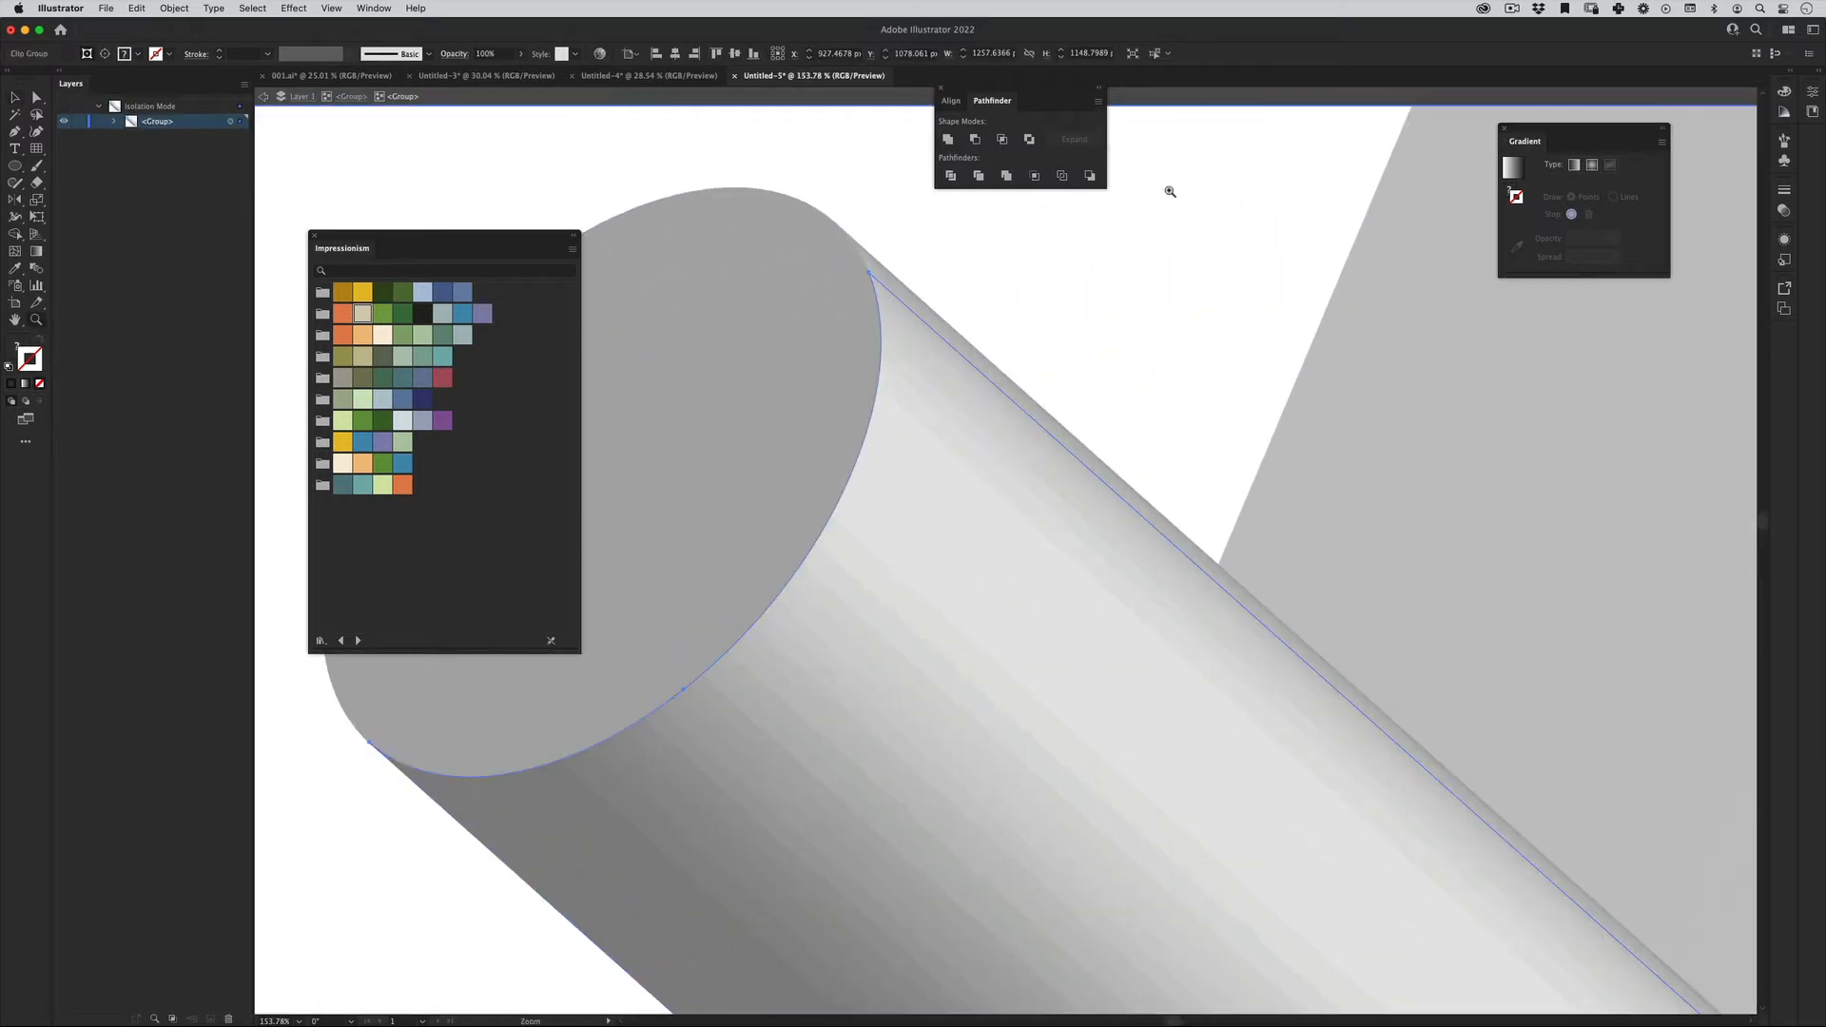
left_click(948, 140)
scroll(877, 523, "down", 5)
left_click_drag(877, 522, 769, 434)
double_click(750, 548)
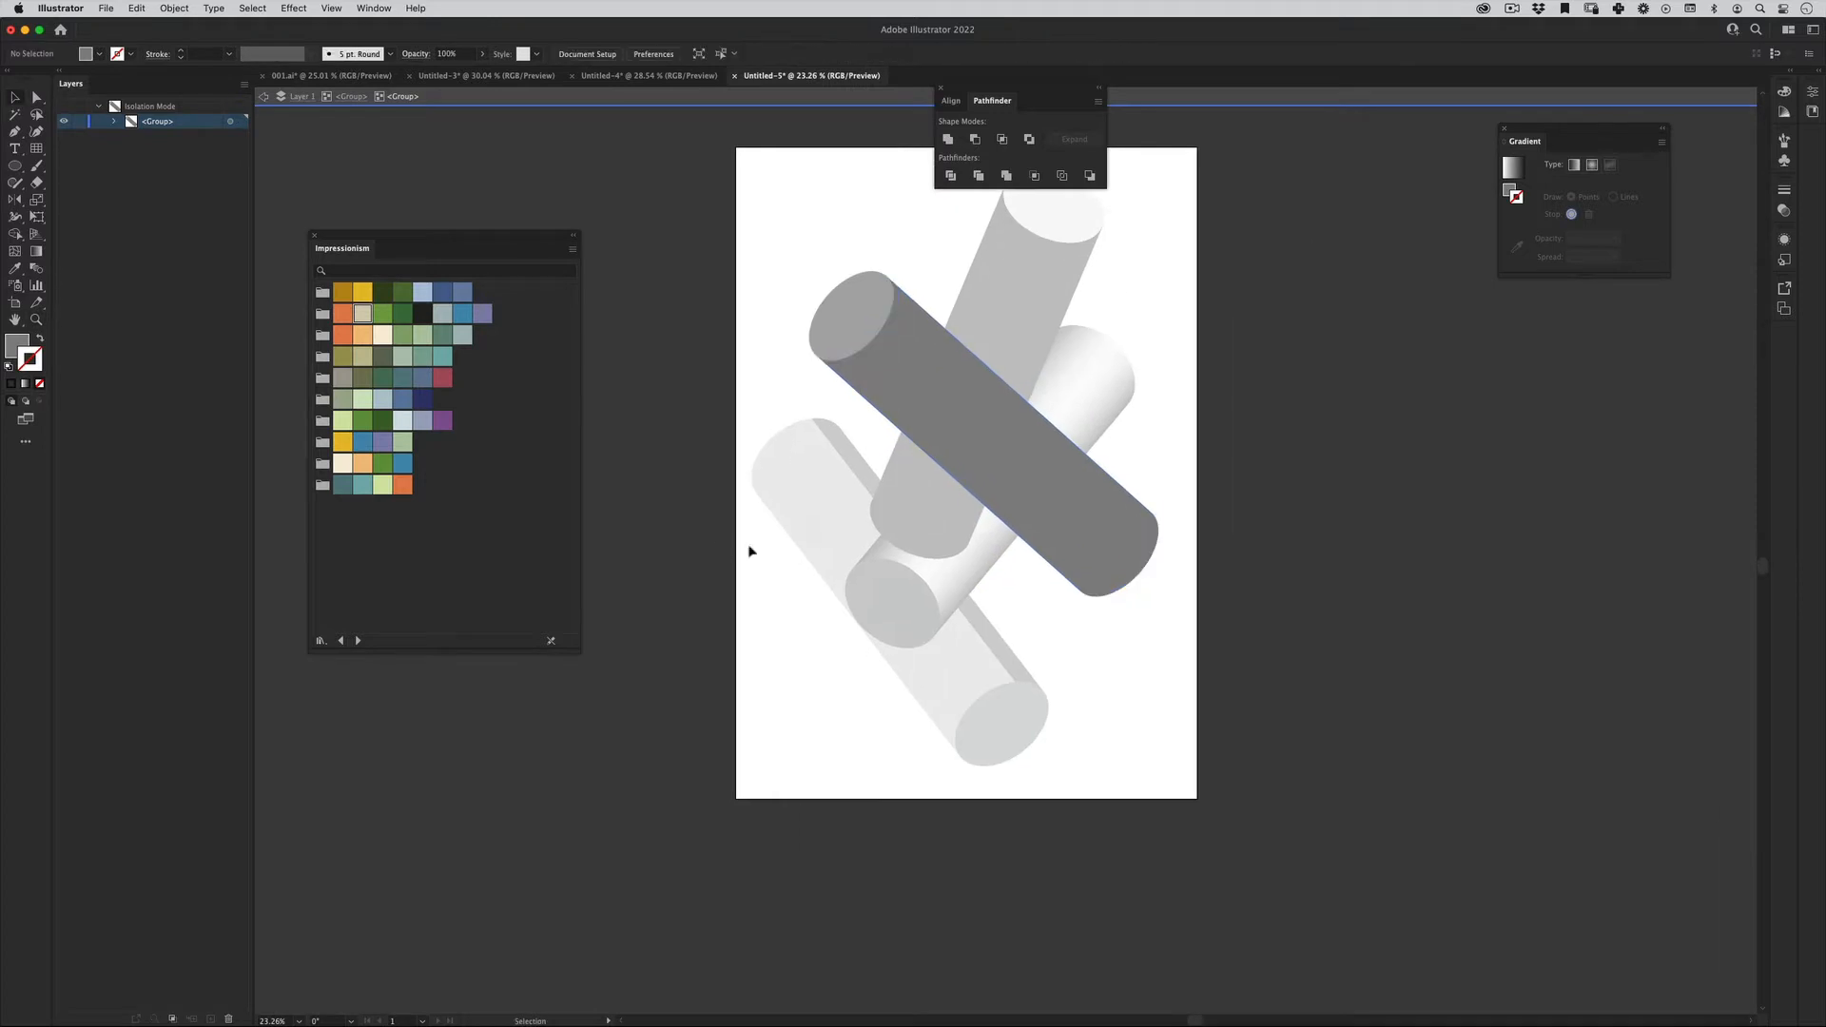
Unite the remaining gradient cylinder's side strips into one dark and one light face, and leave isolation.
double_click(979, 572)
left_click(979, 571)
double_click(967, 563)
left_click(967, 561)
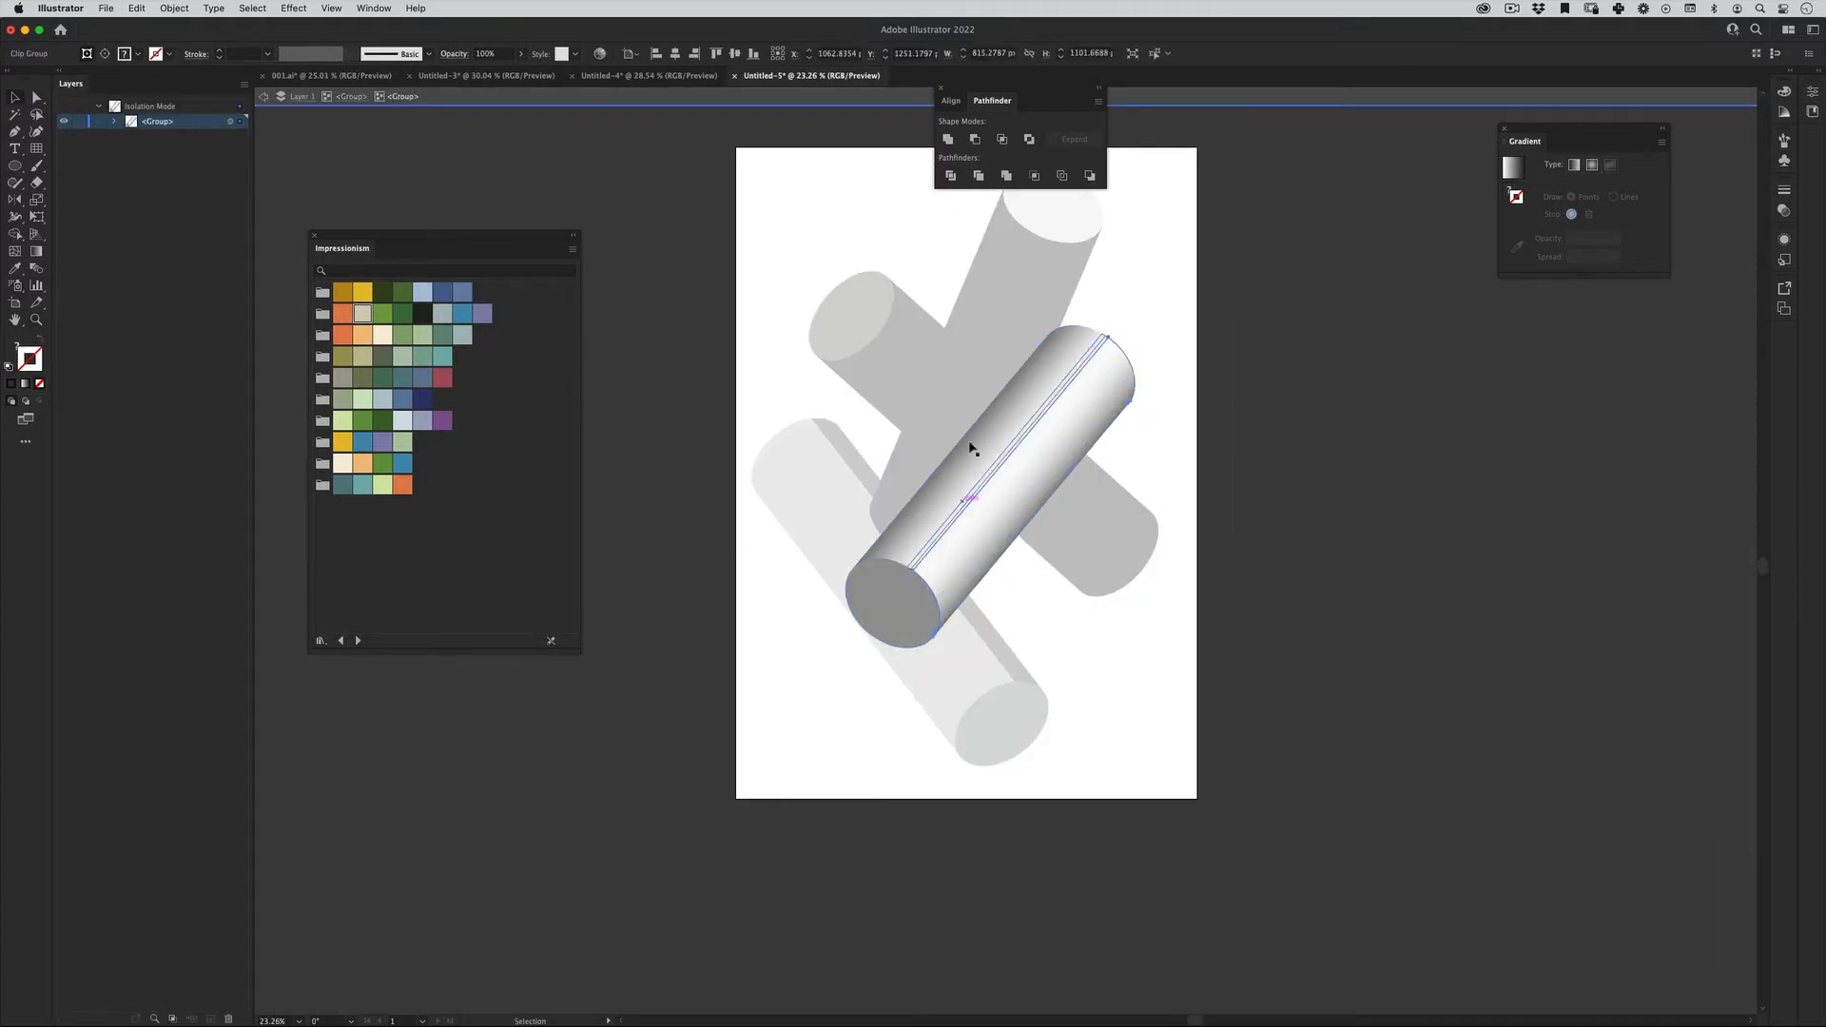
left_click(949, 140)
left_click(934, 533)
left_click(949, 140)
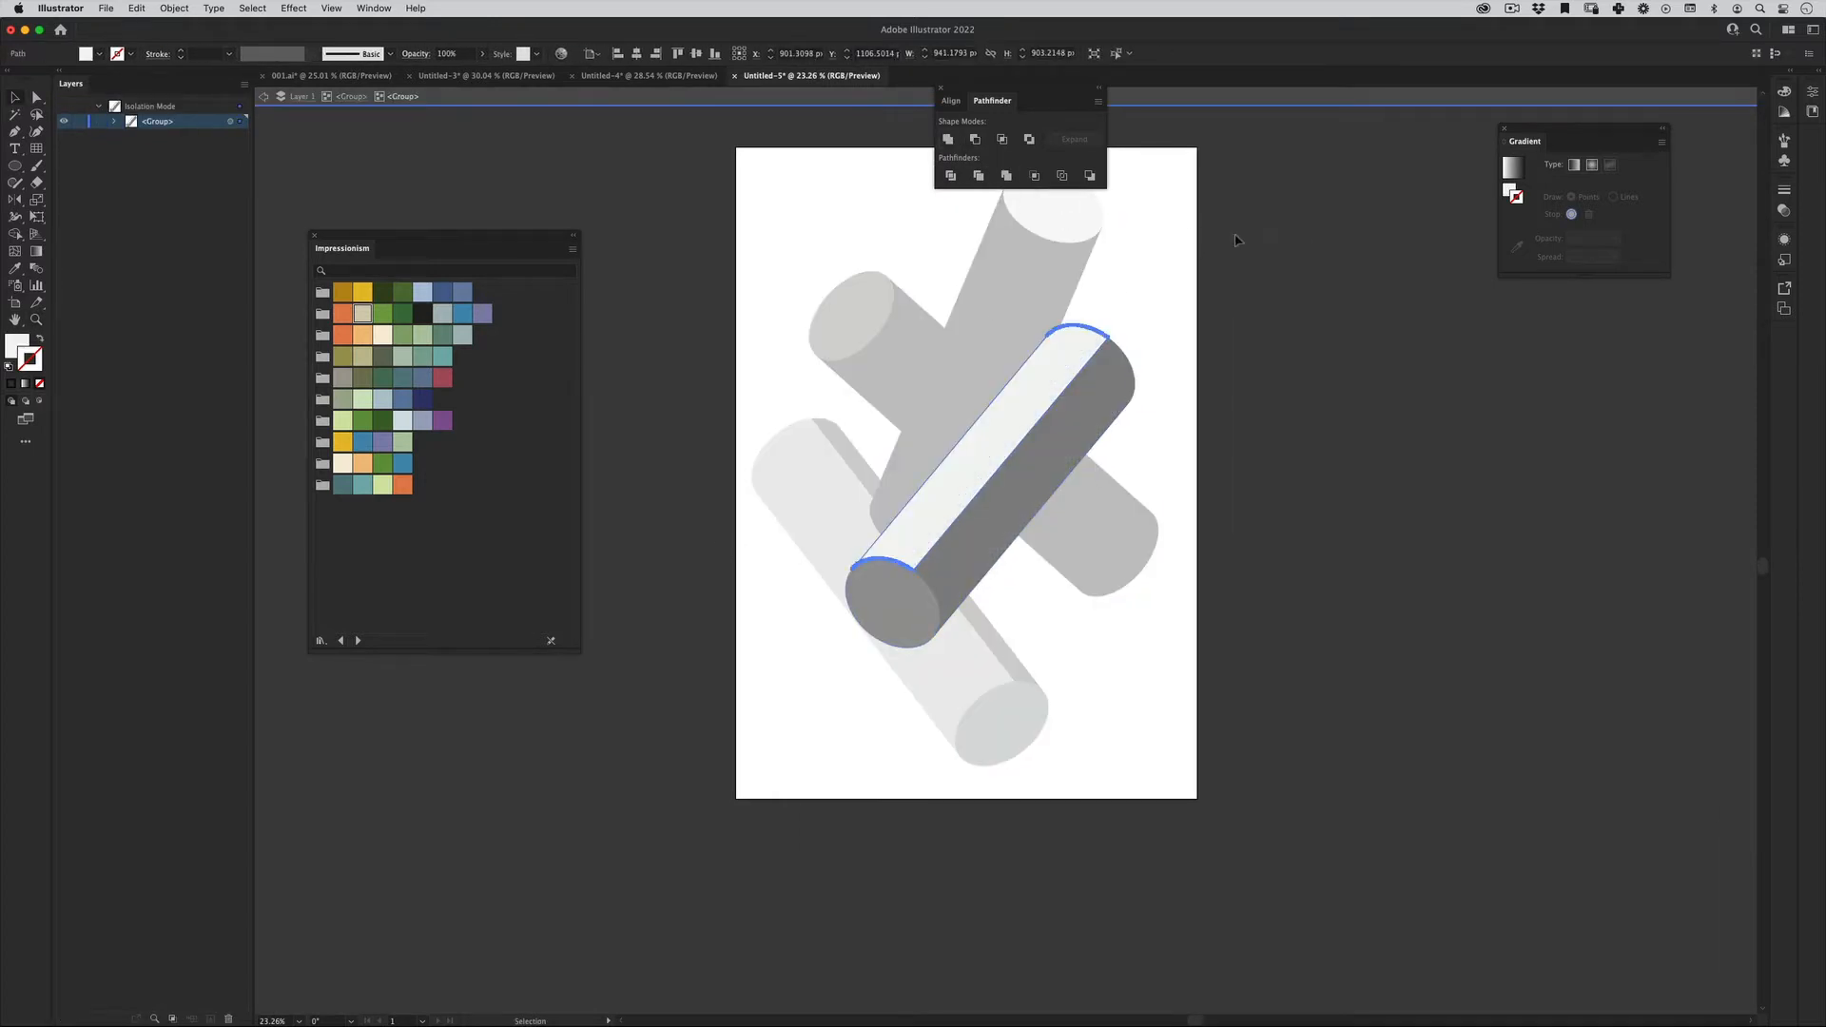
double_click(1236, 239)
left_click_drag(962, 424, 893, 499)
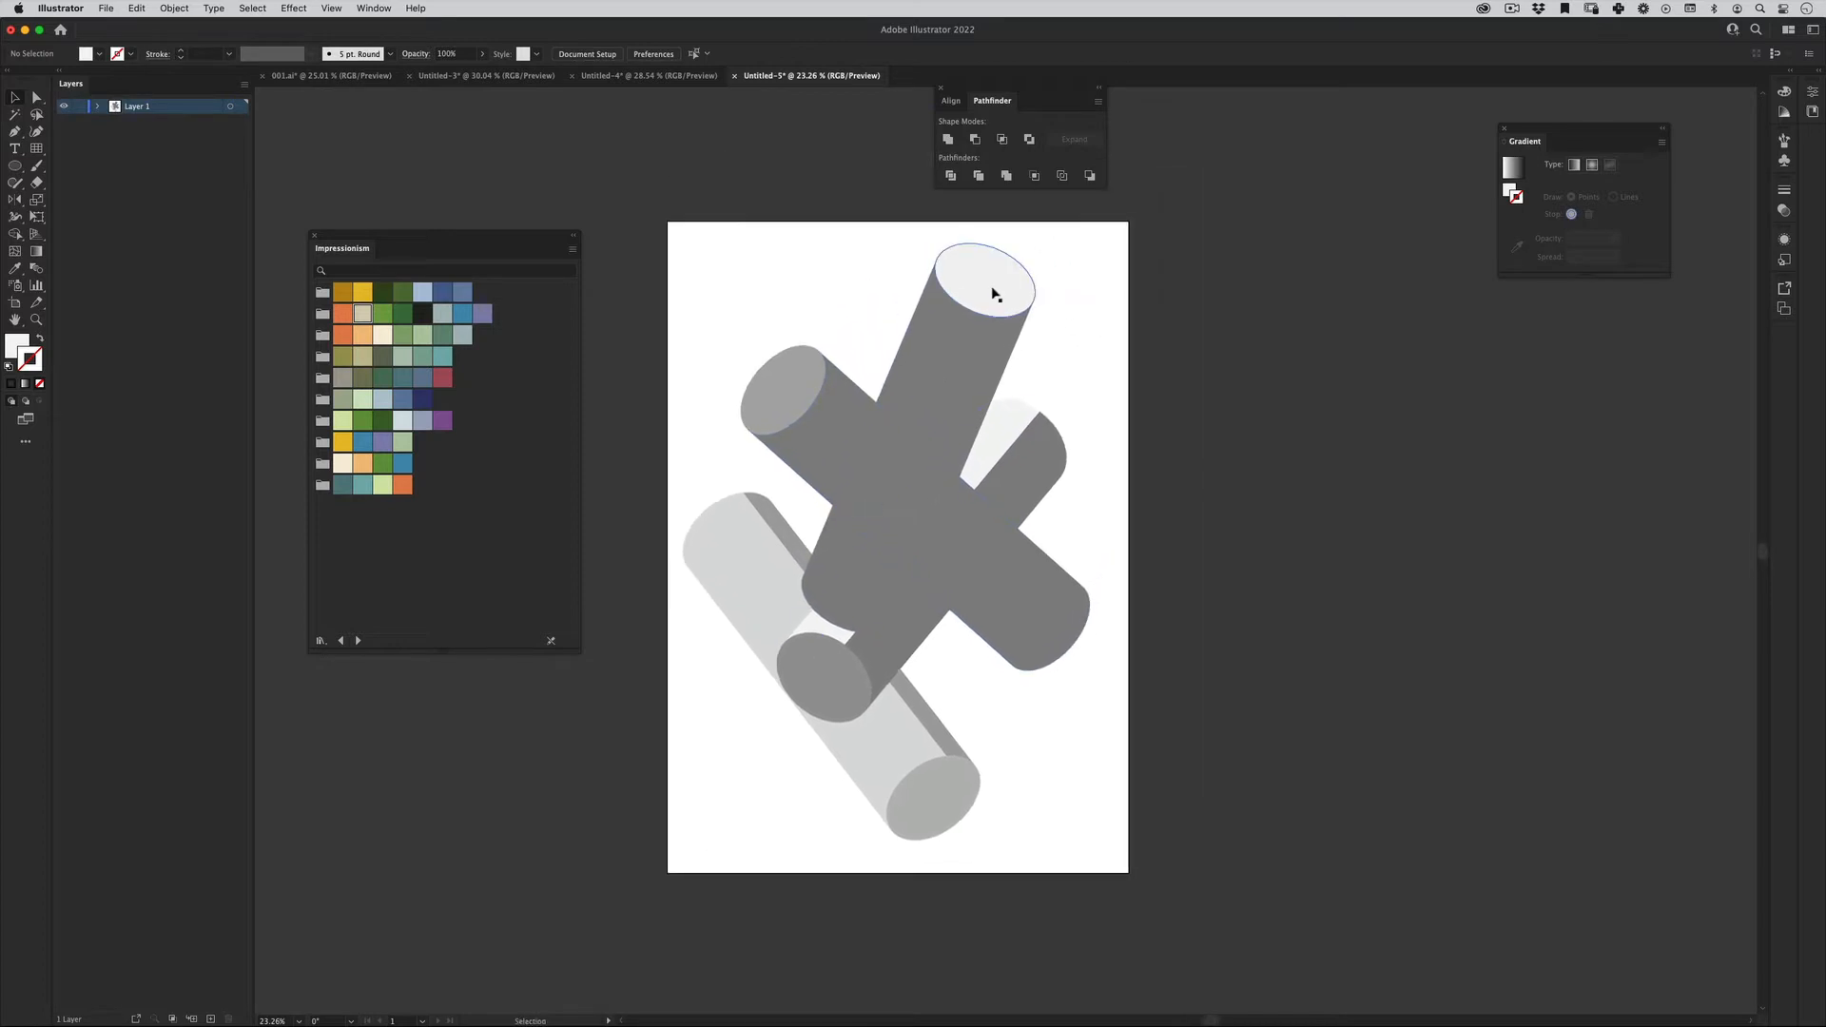
Load the VisiBone2 swatch library, enlarge its panel to show all colors, and deselect the artwork.
left_click(801, 381)
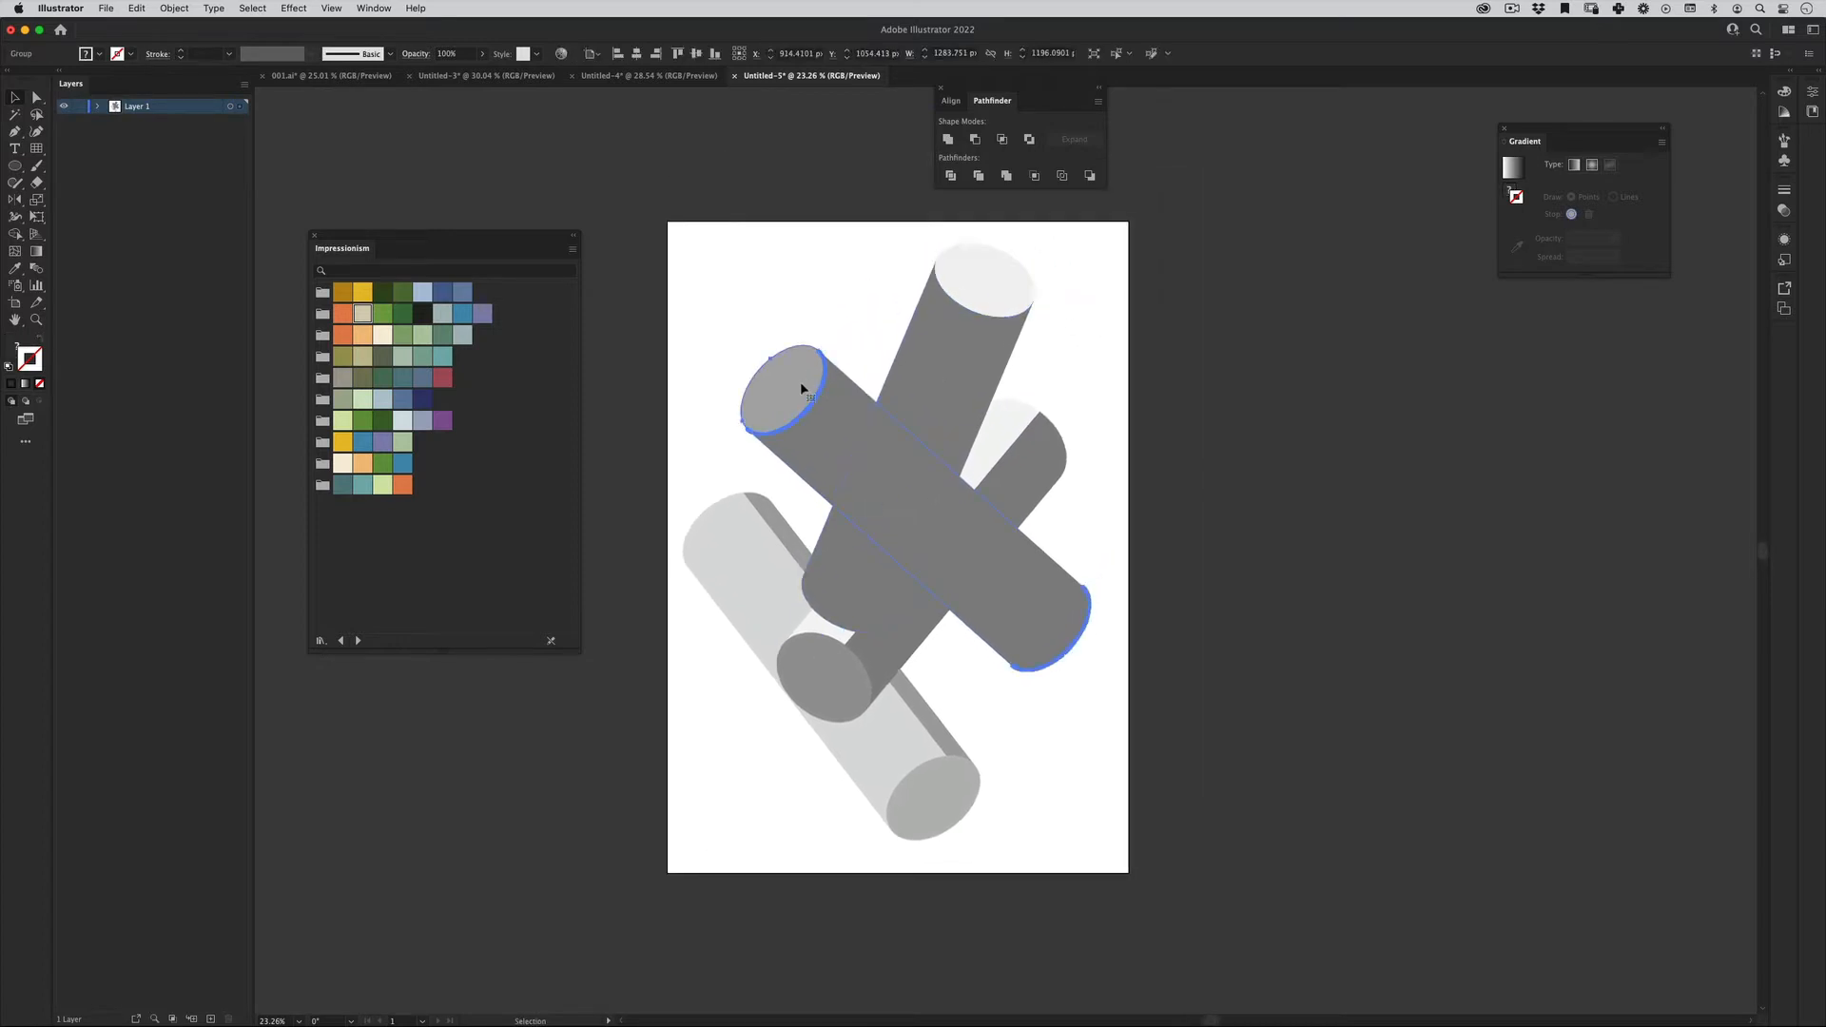
left_click(321, 641)
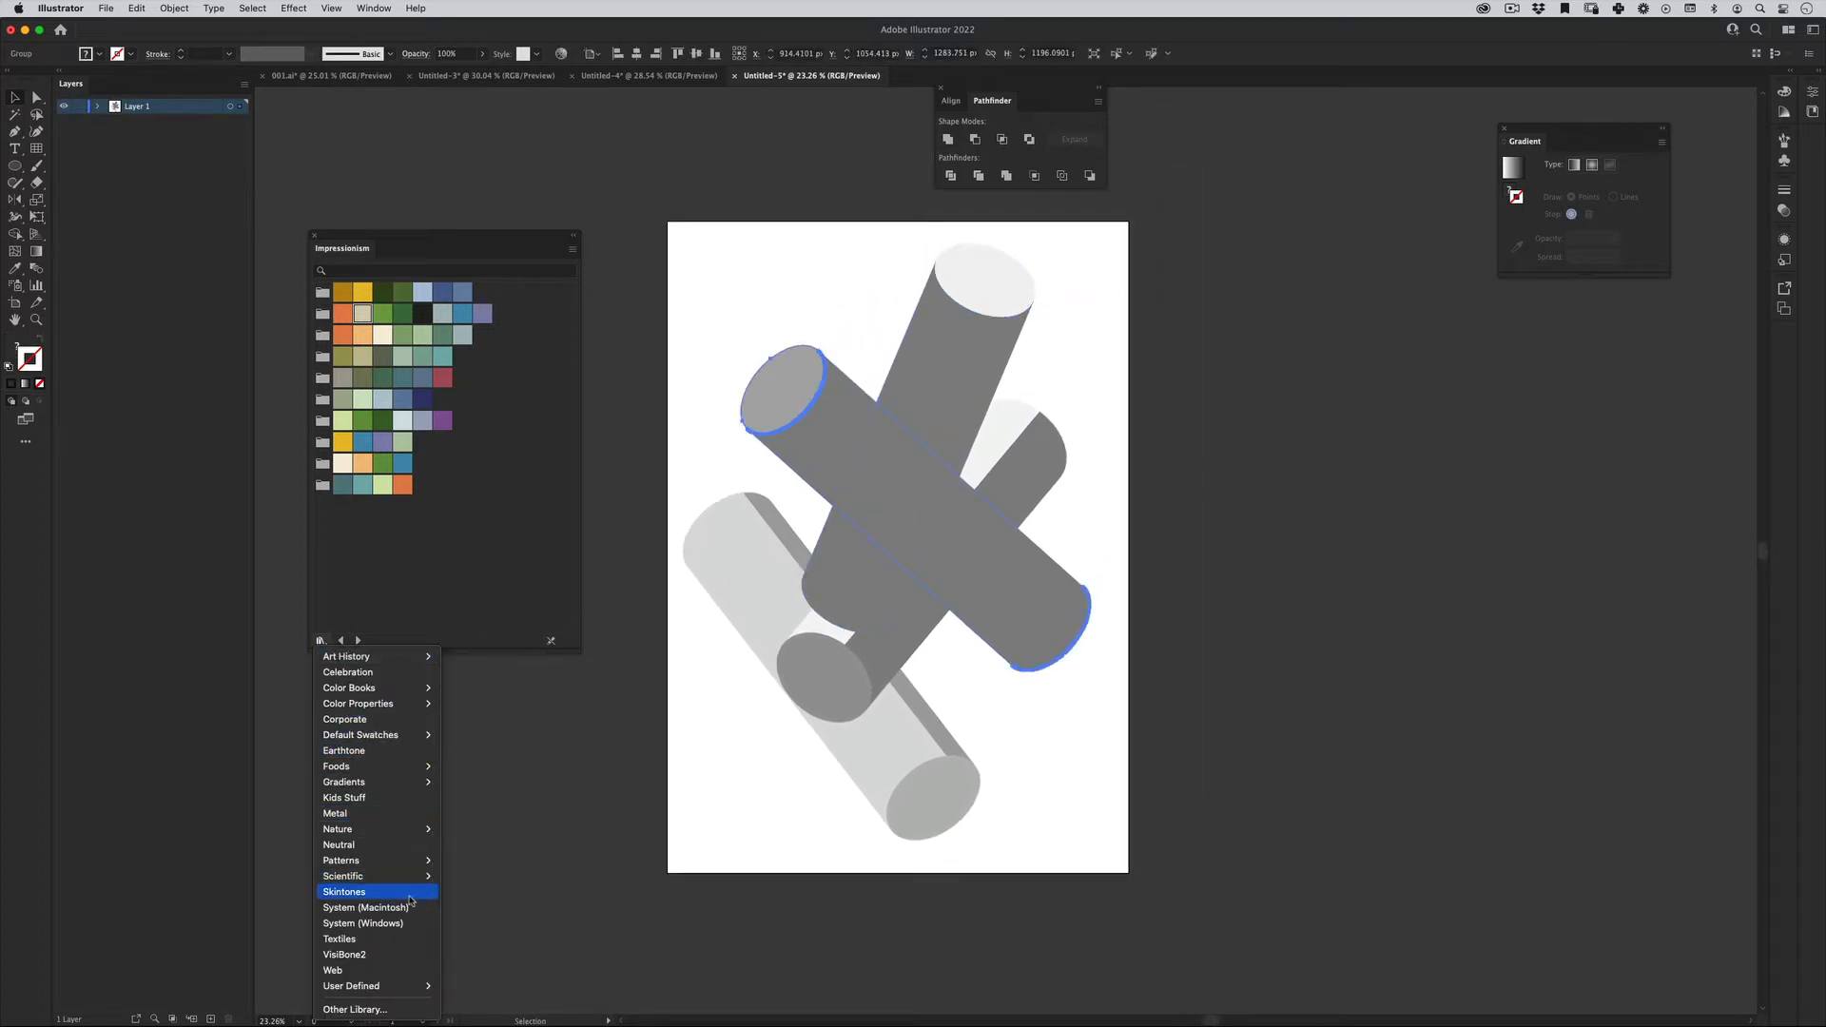
left_click(381, 971)
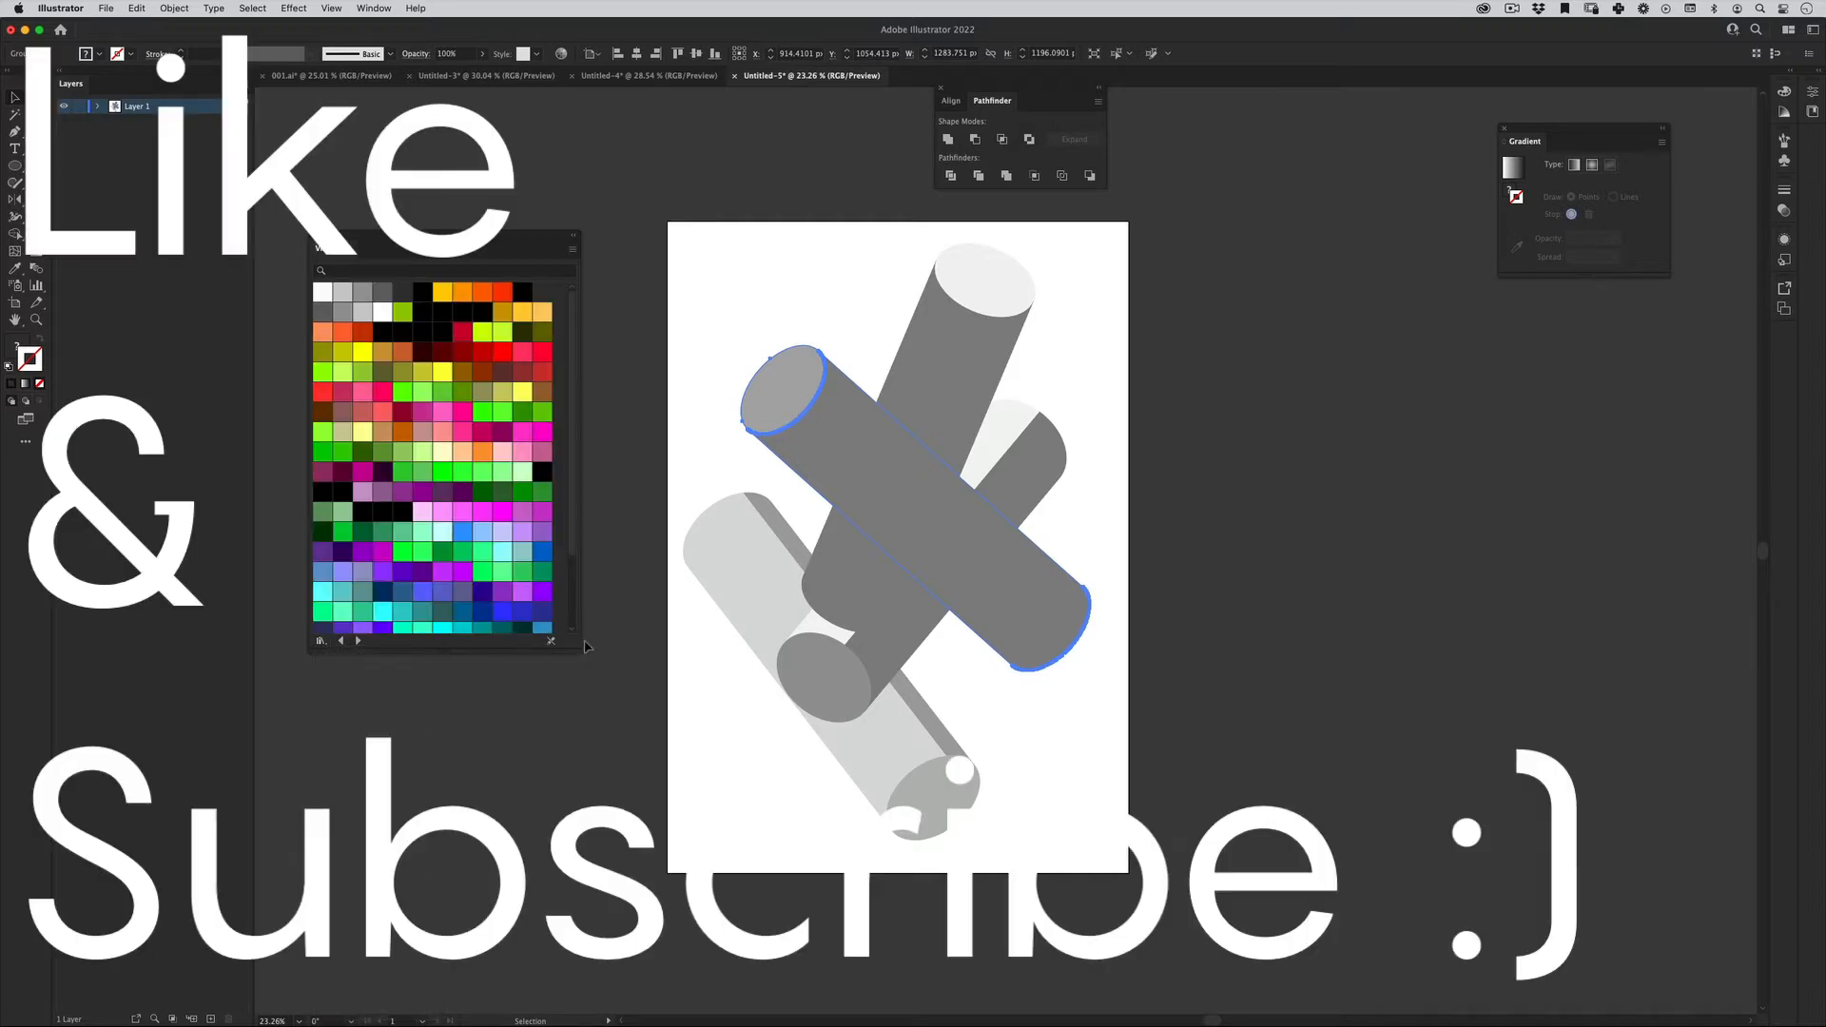
left_click_drag(585, 647, 575, 833)
key("super+shift+a")
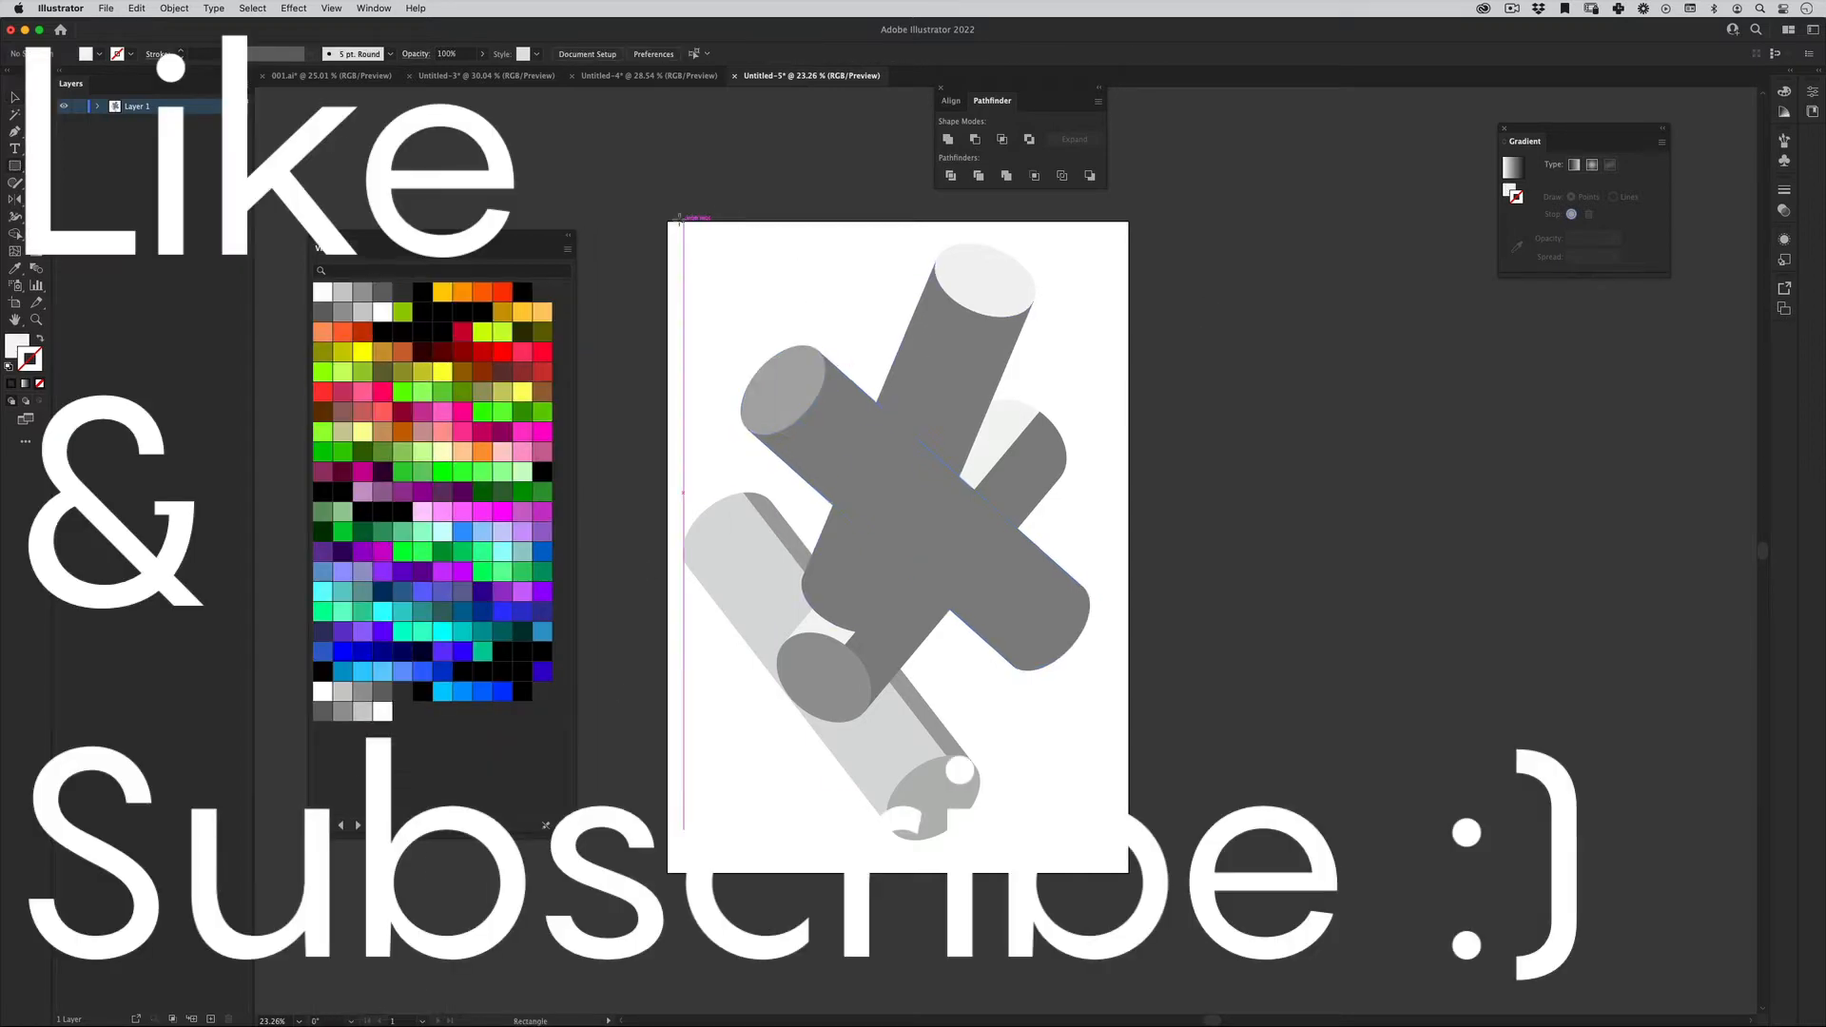
Draw a 1700 × 2400 px rectangle covering the artboard, send it to the back, and fill it black.
left_click_drag(669, 223, 1129, 872)
key("super+shift+bracketleft")
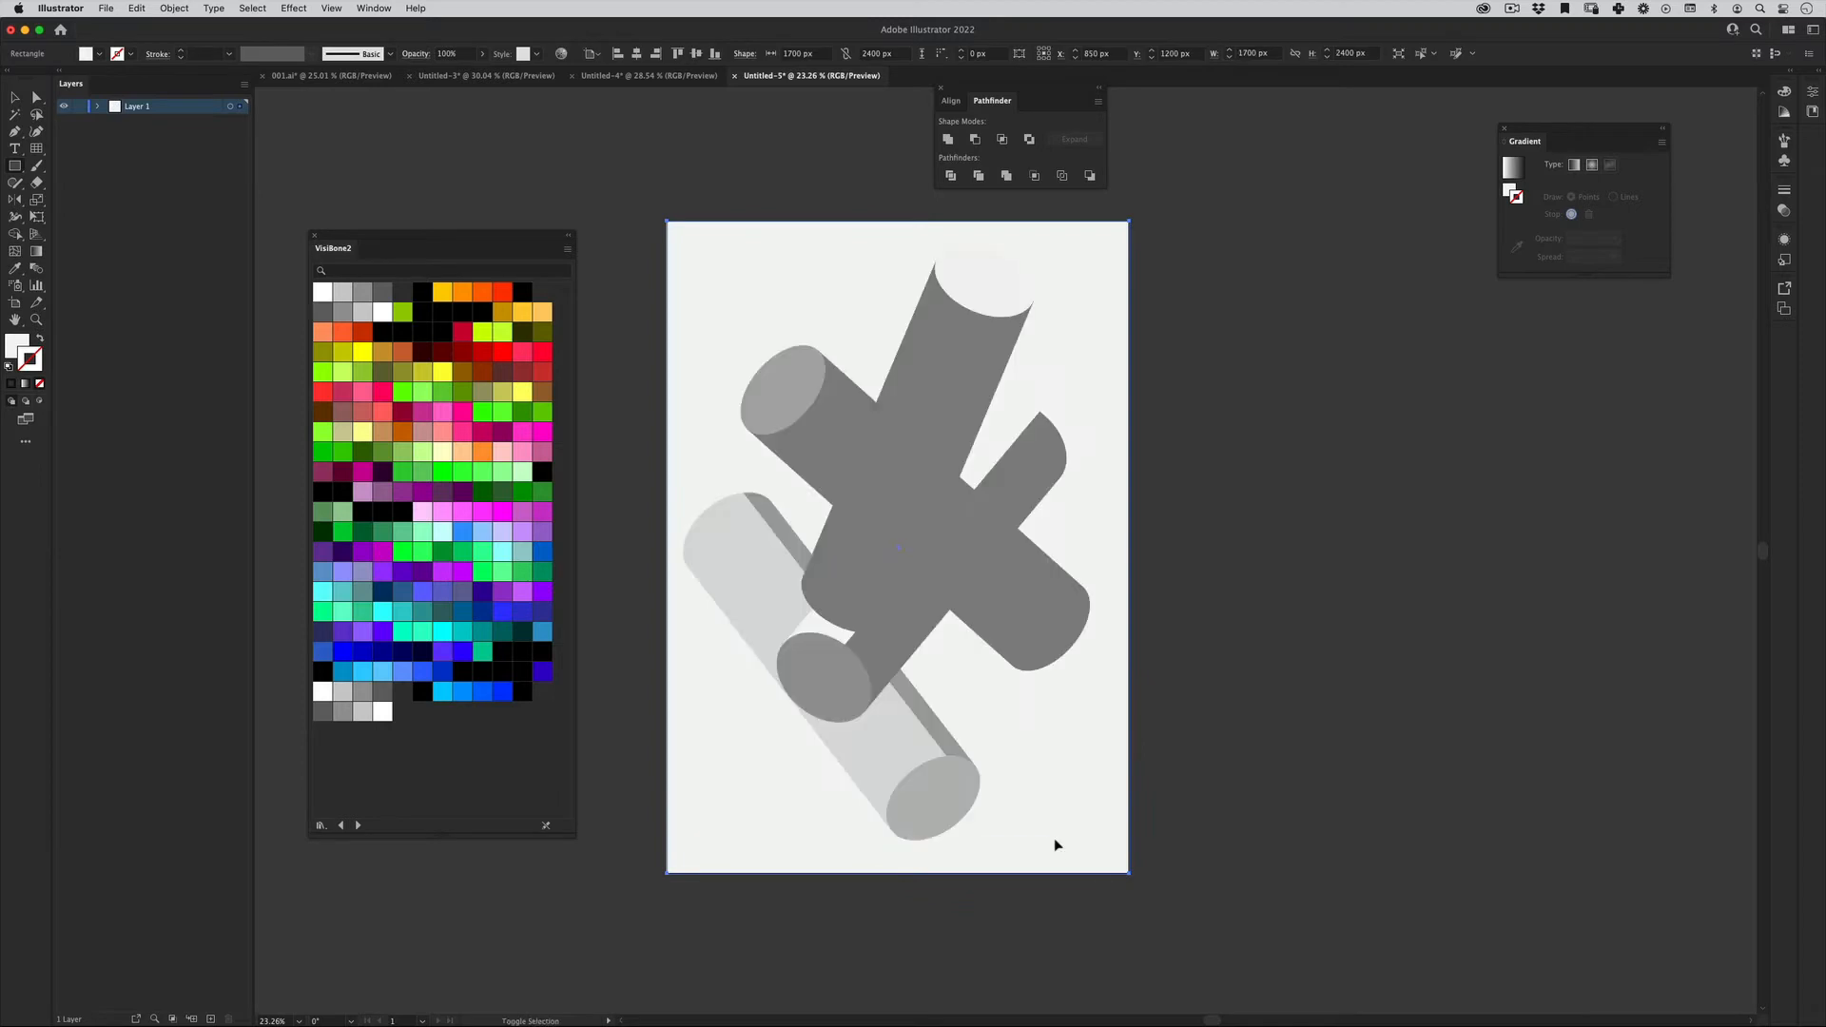
left_click(505, 650)
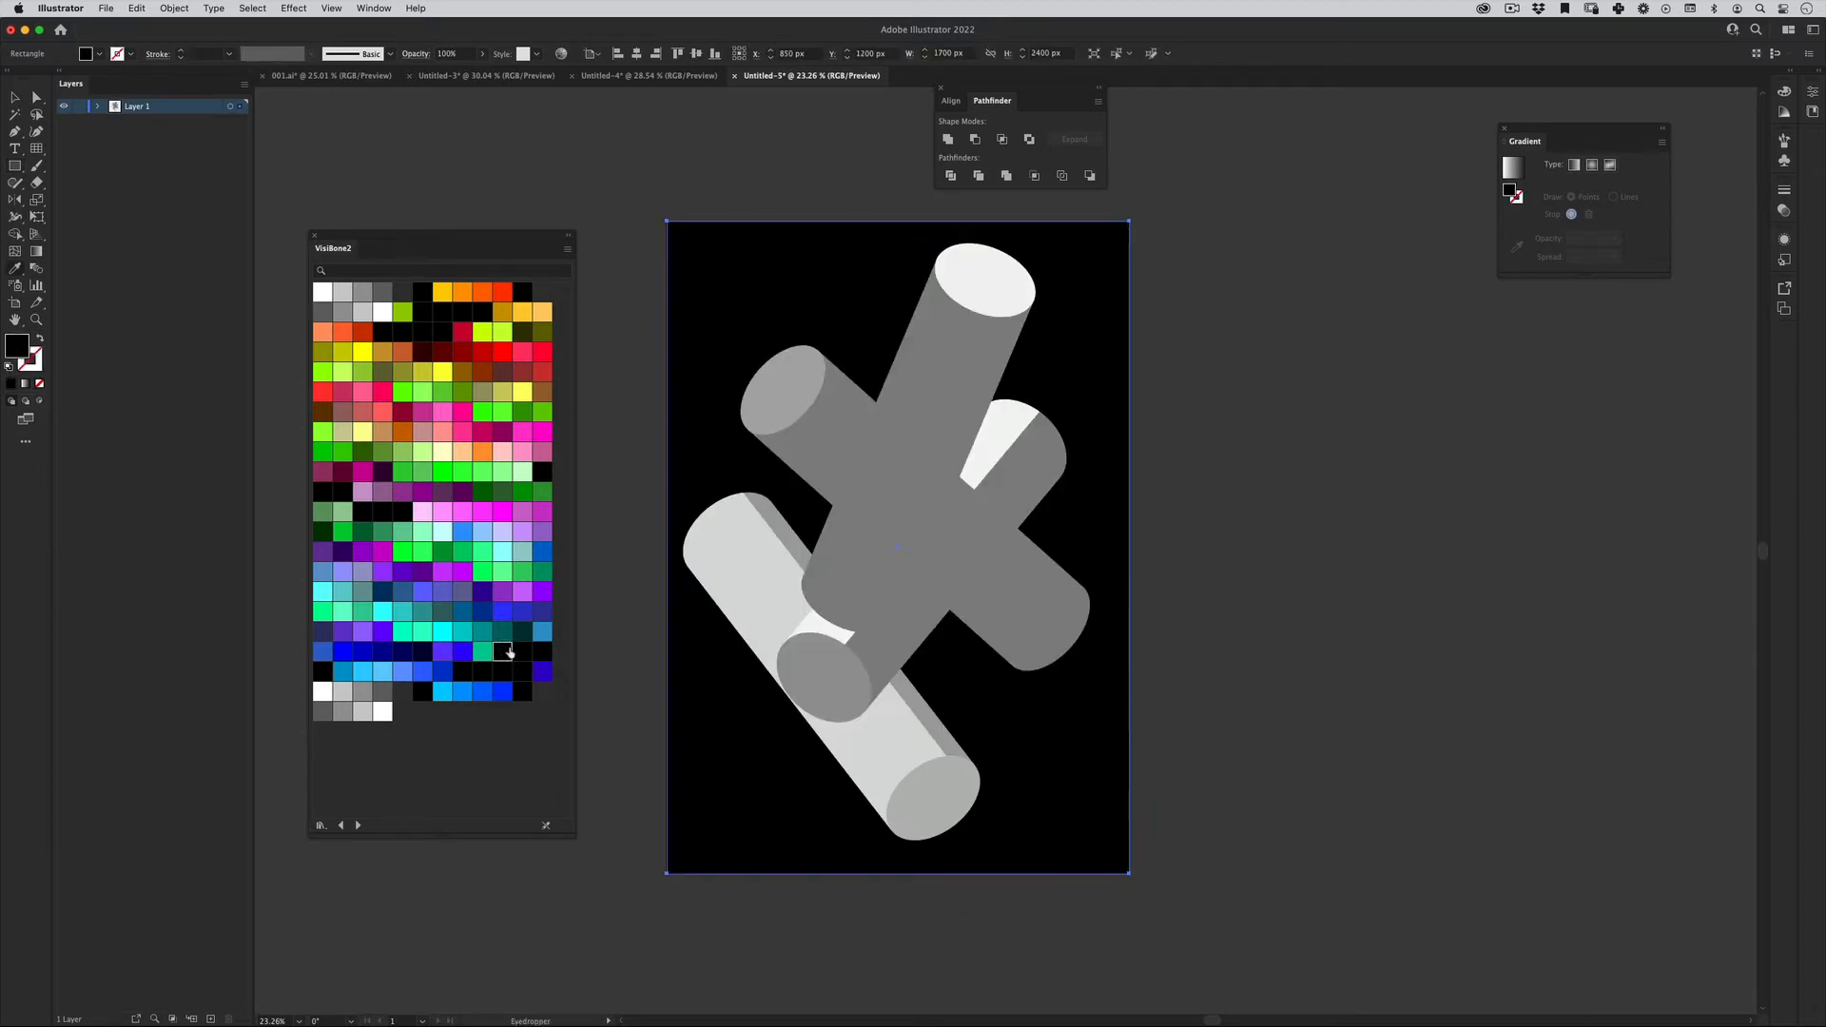
Ungroup the lower-left cylinder repeatedly until its faces are separate shapes.
key("v")
left_click(710, 544)
right_click(708, 541)
left_click(737, 666)
left_click(558, 933)
left_click(713, 556)
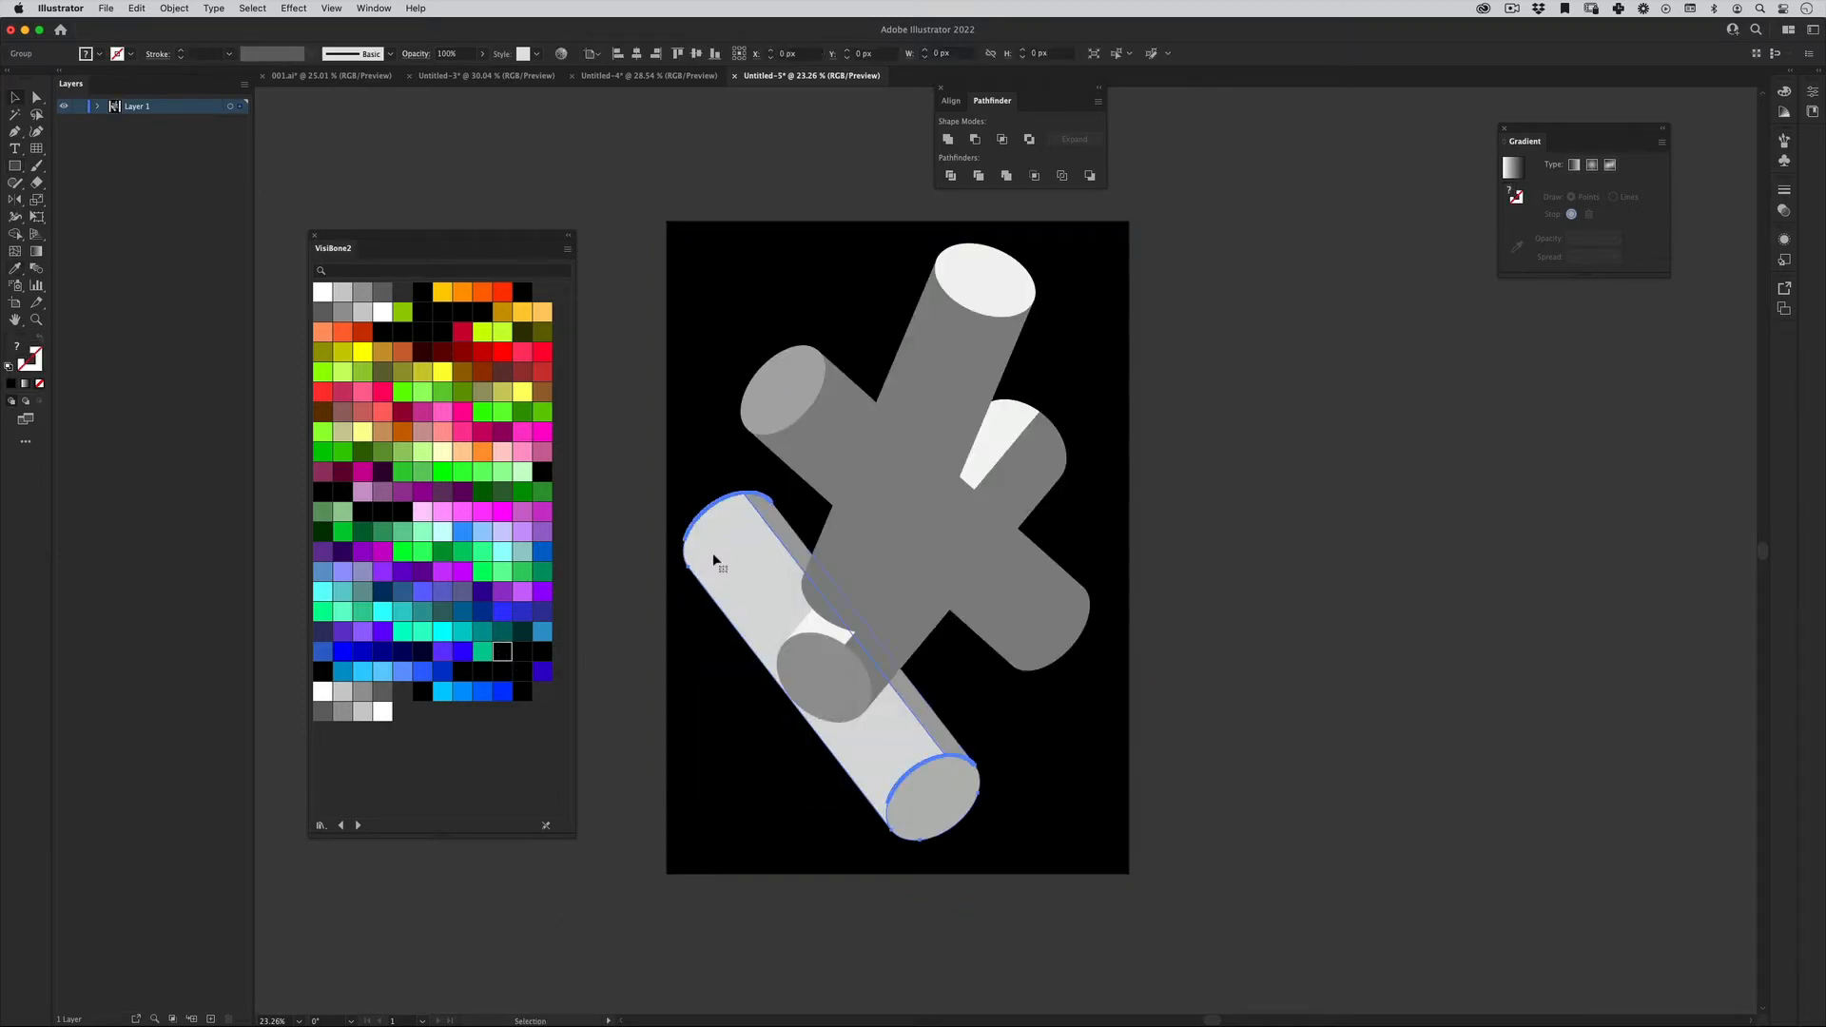
right_click(713, 557)
left_click(752, 701)
Fill the lower-left cylinder's wide light face with a freeform gradient that uses points.
left_click(727, 575)
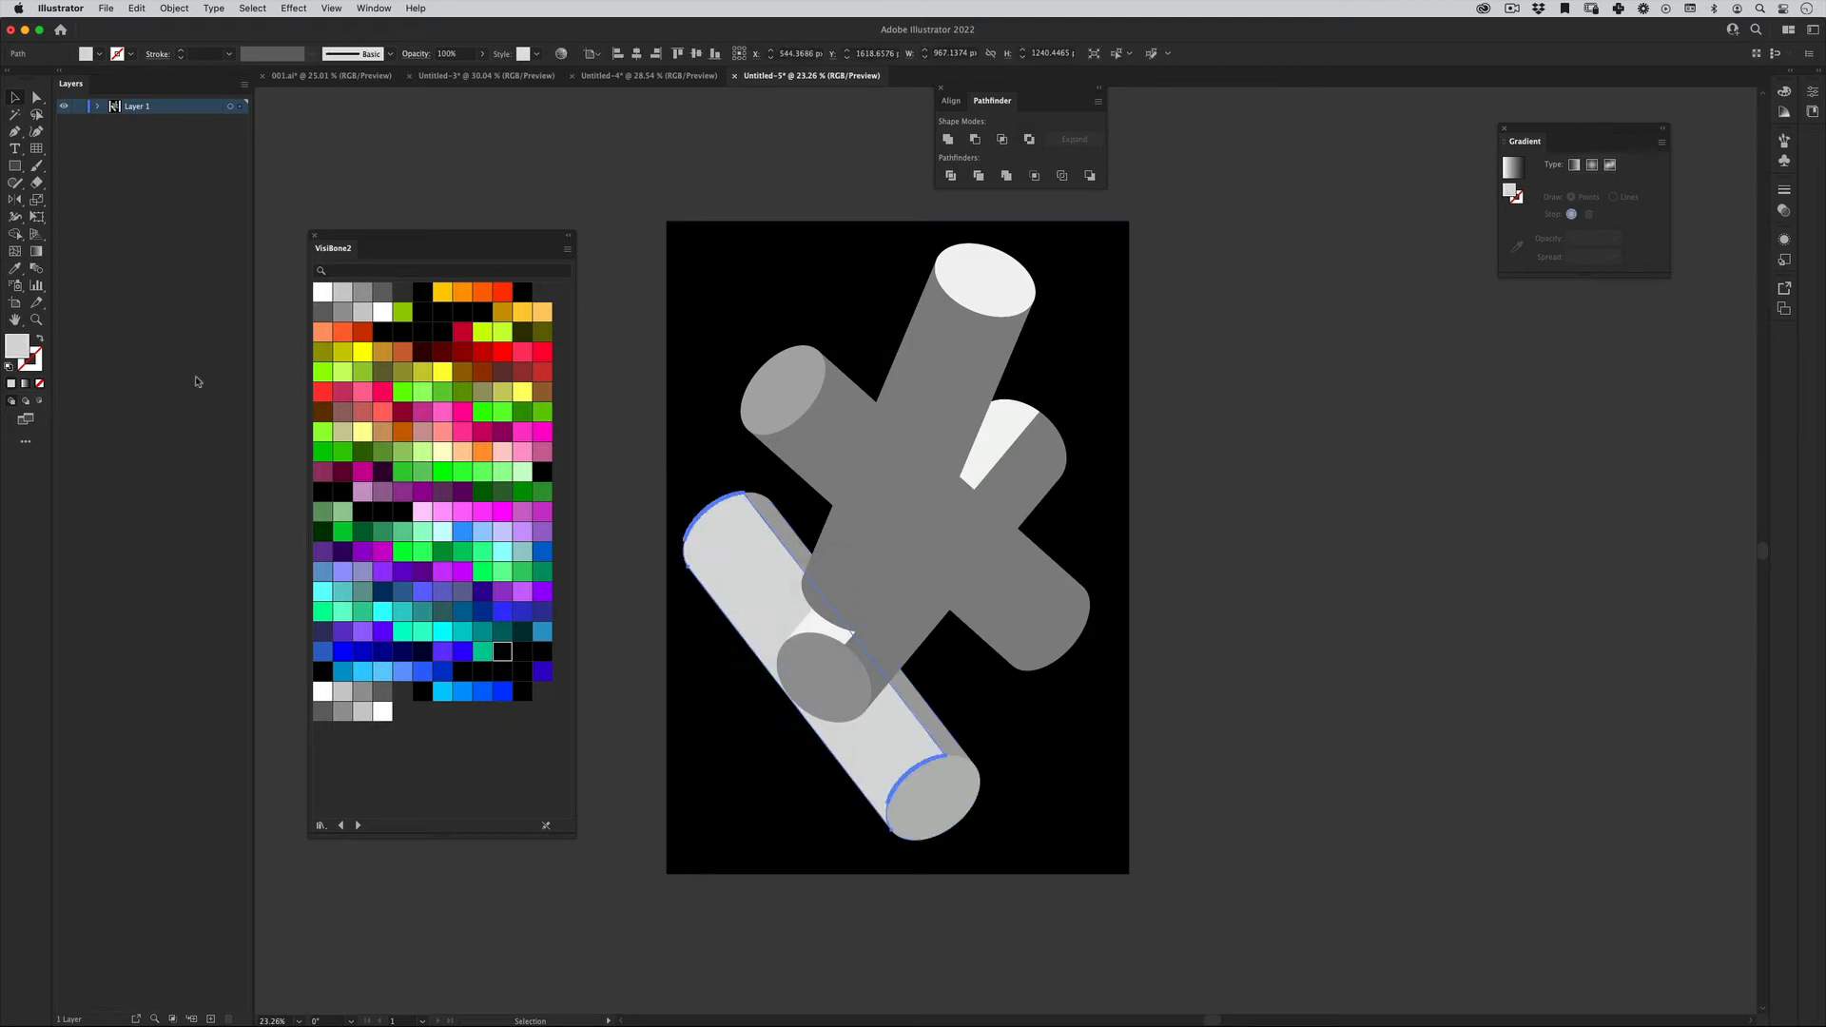
key("g")
left_click(27, 382)
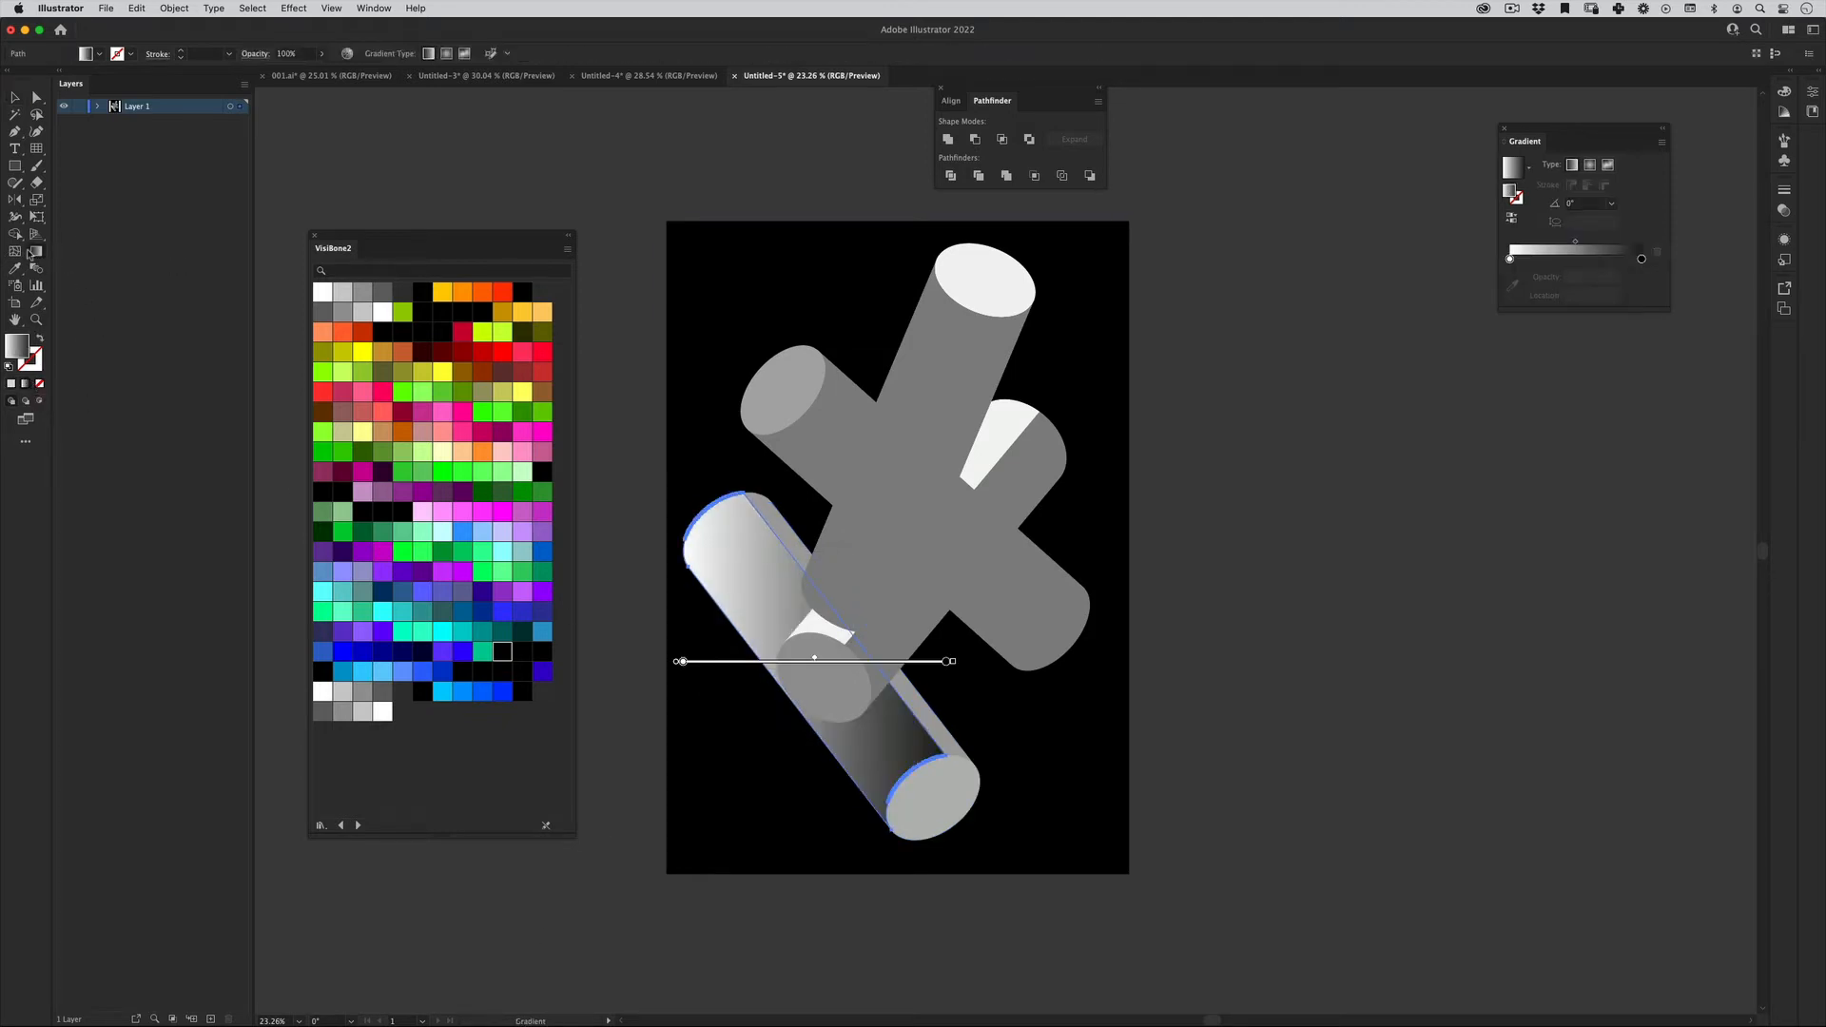
left_click_drag(855, 842, 734, 497)
left_click(1608, 164)
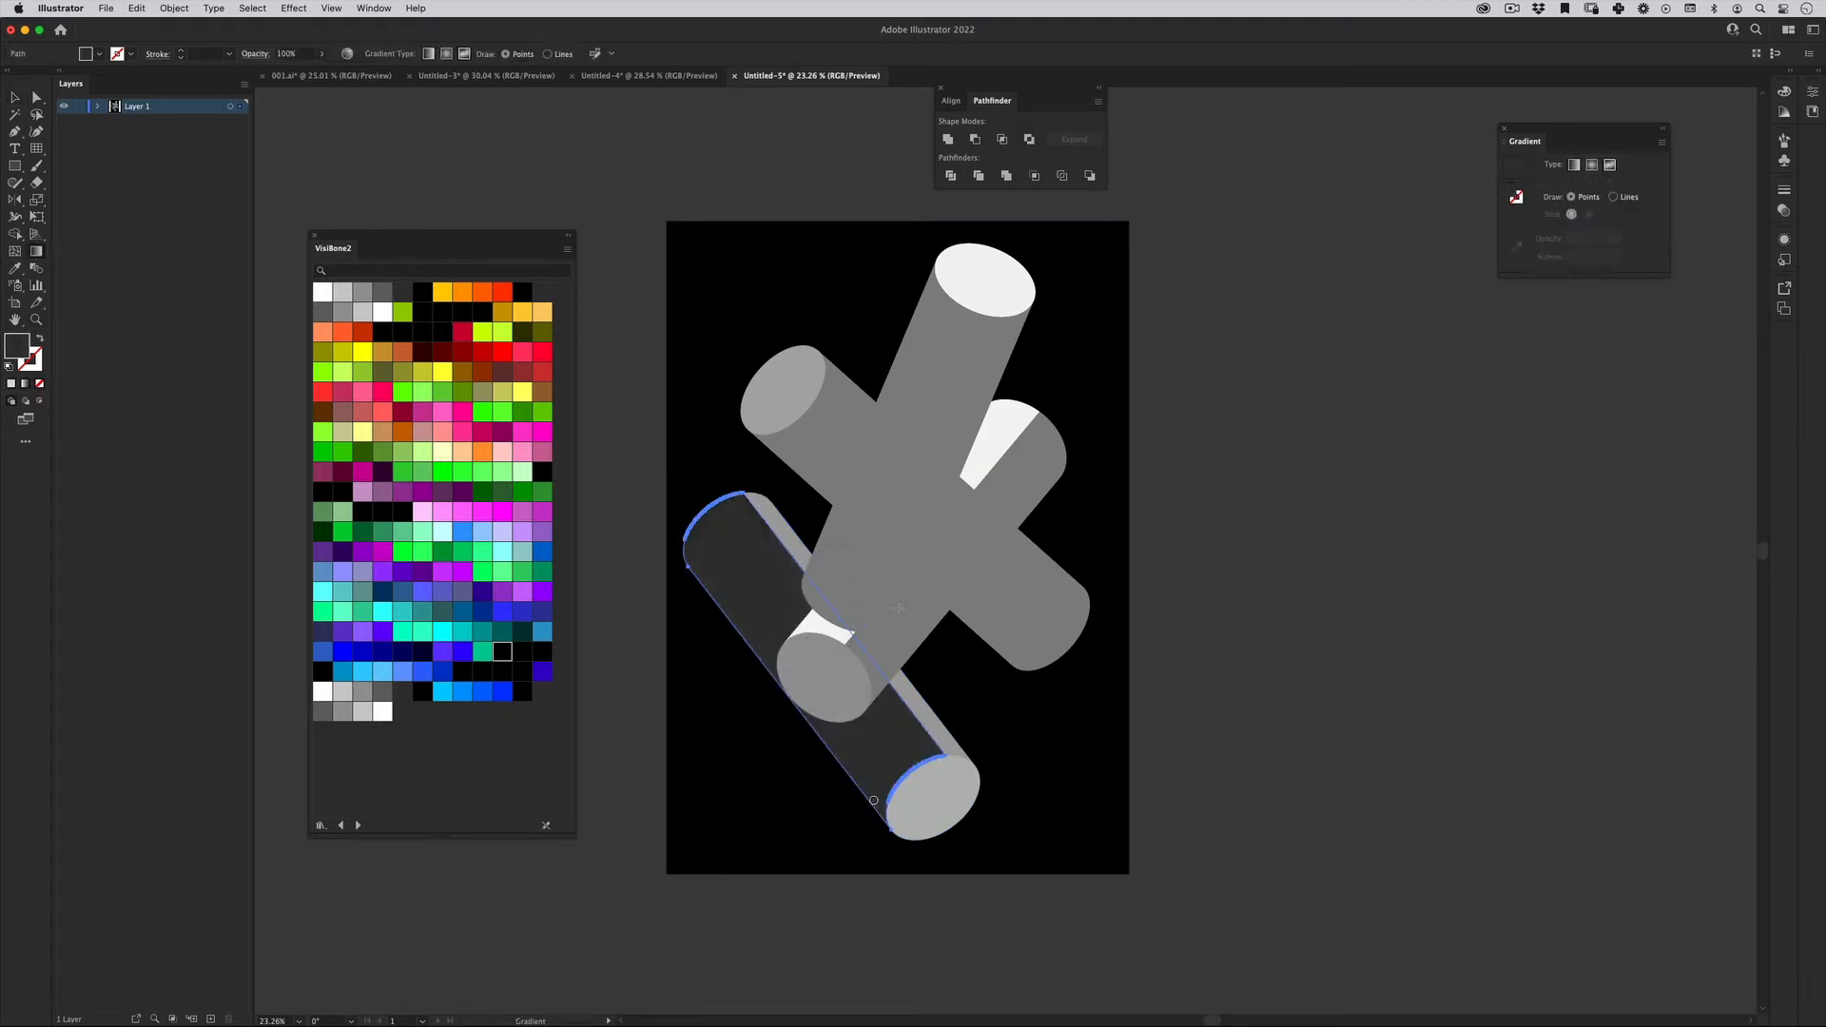
Color the wide face's gradient points orange at the upper end, dark purple in the middle, and magenta at the lower end.
left_click(744, 527)
left_click(482, 452)
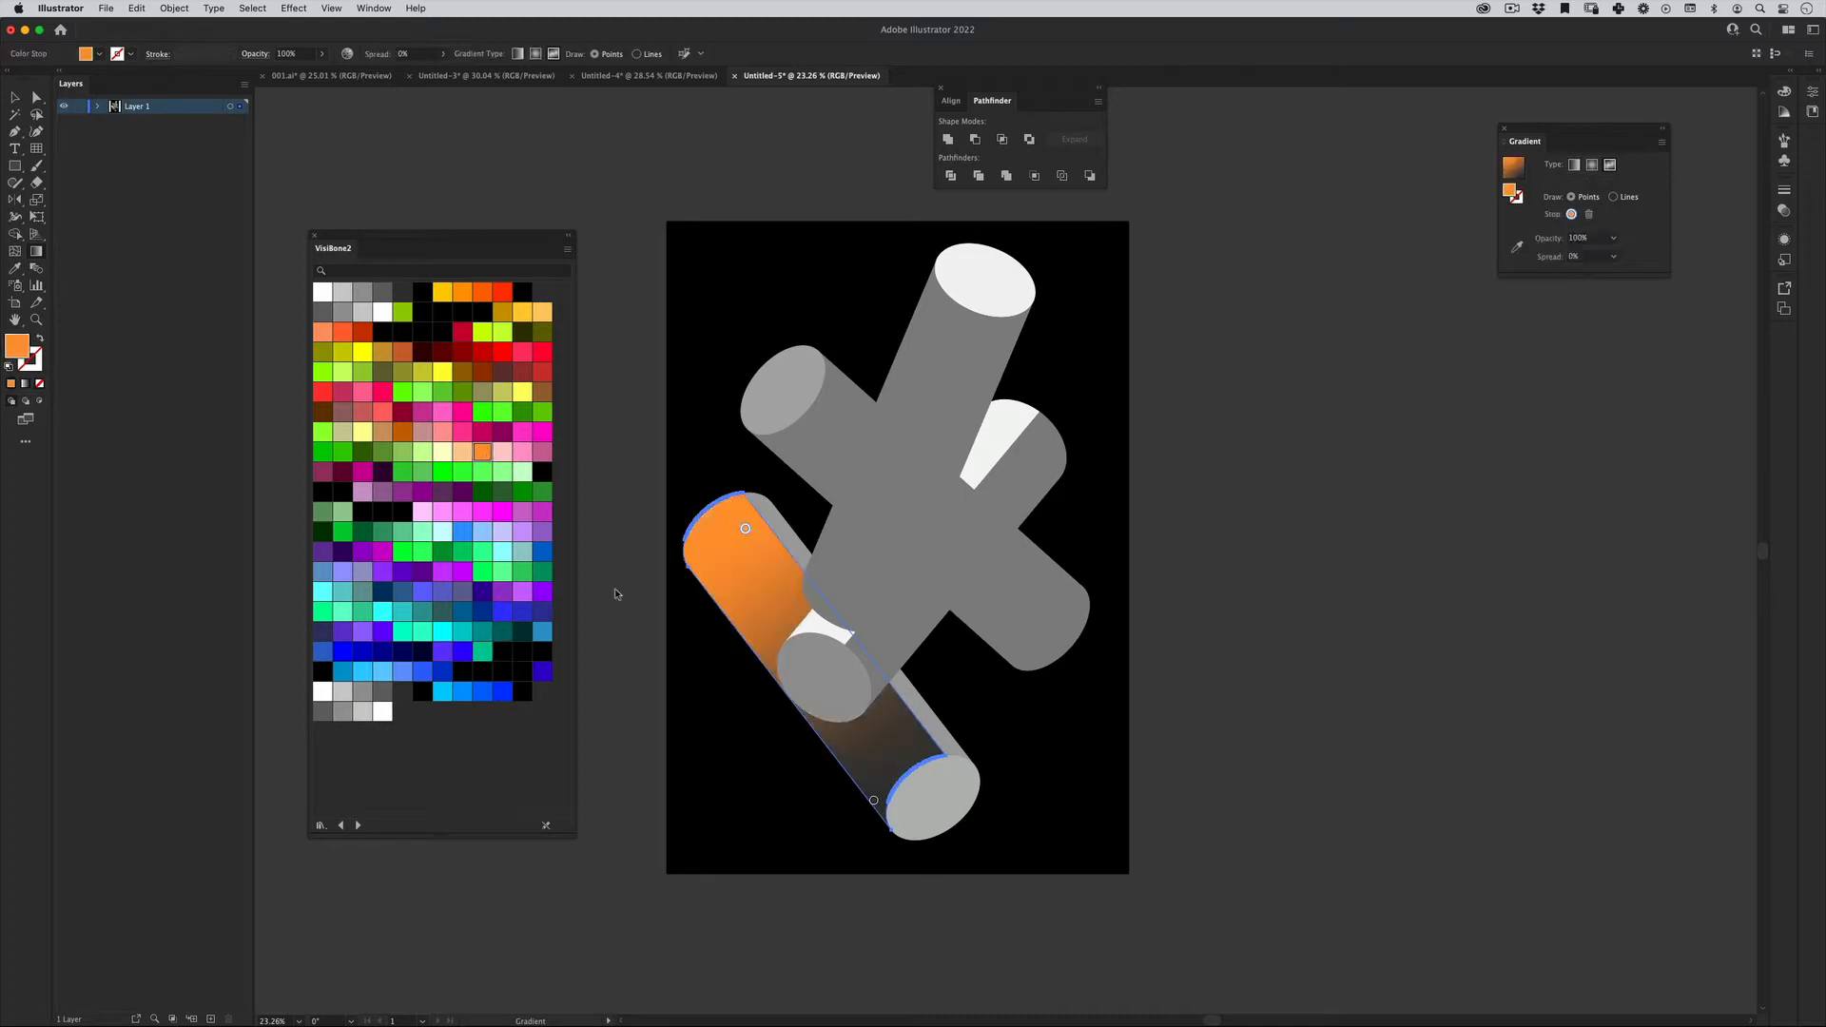
left_click(506, 512)
left_click(748, 608)
left_click(420, 493)
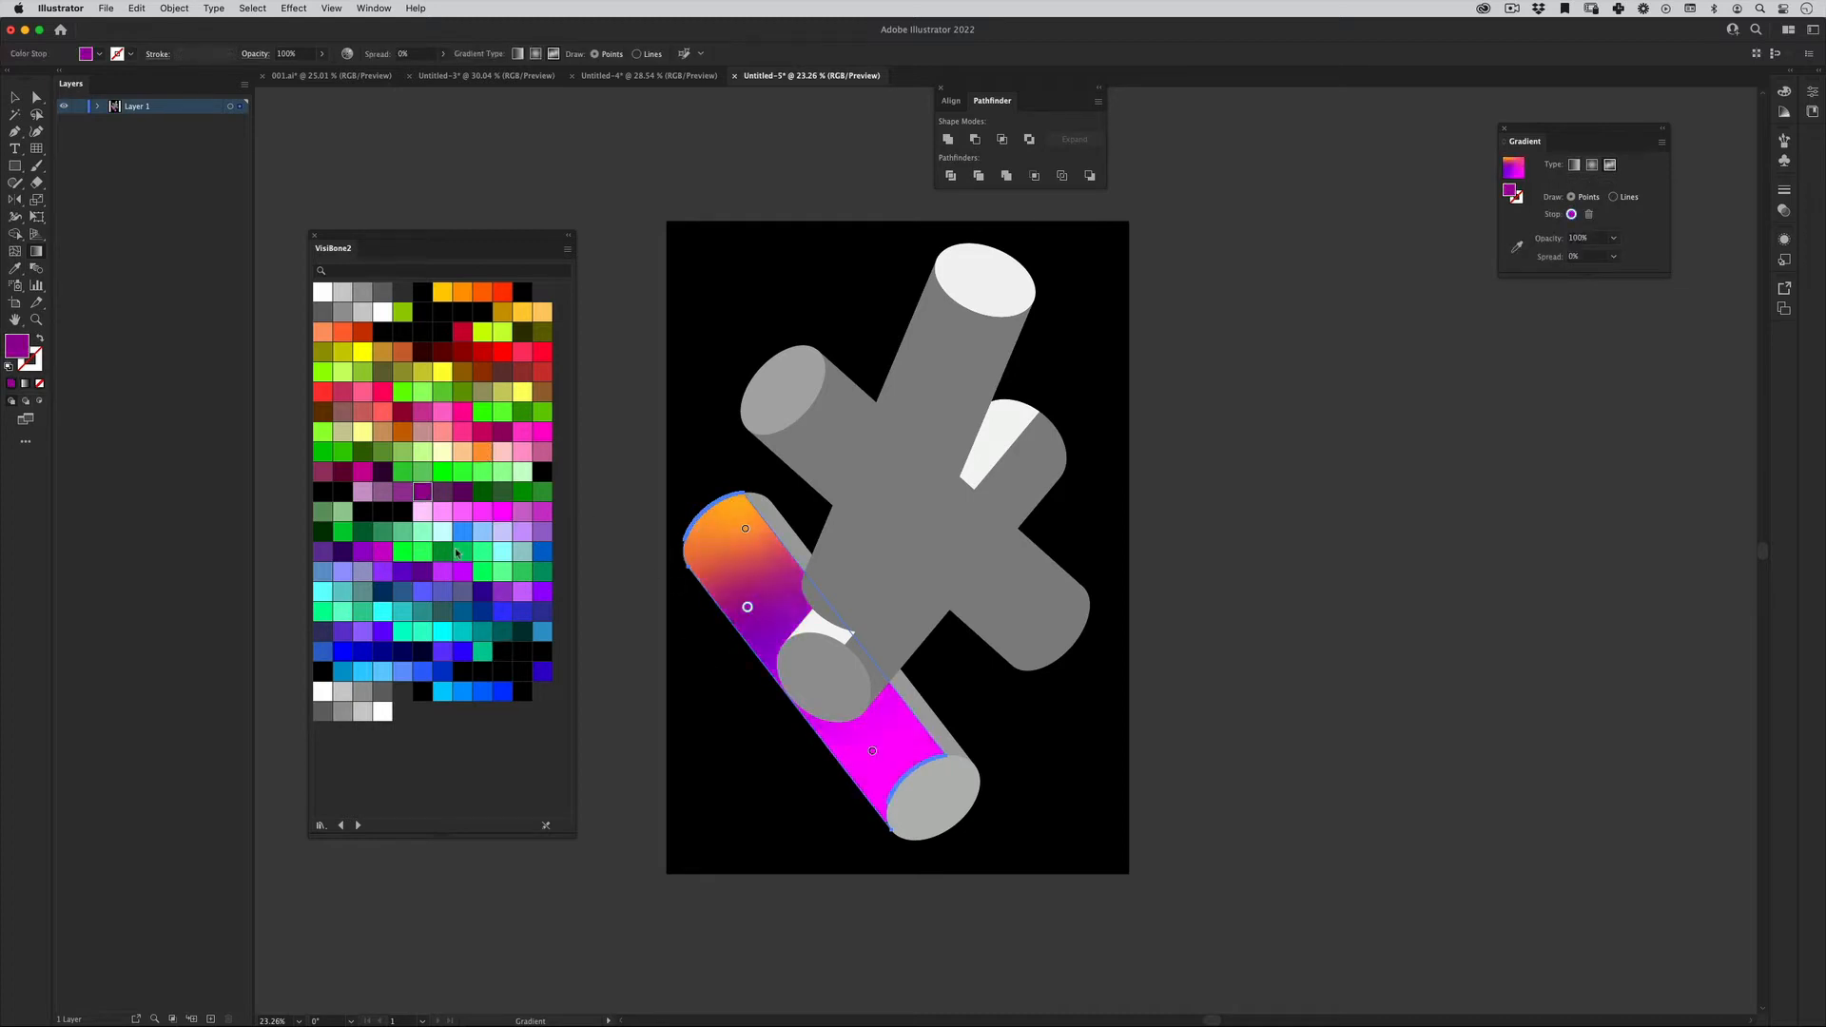
Apply a freeform points gradient to the narrow side face of the lower-left cylinder.
key("v")
left_click(947, 741)
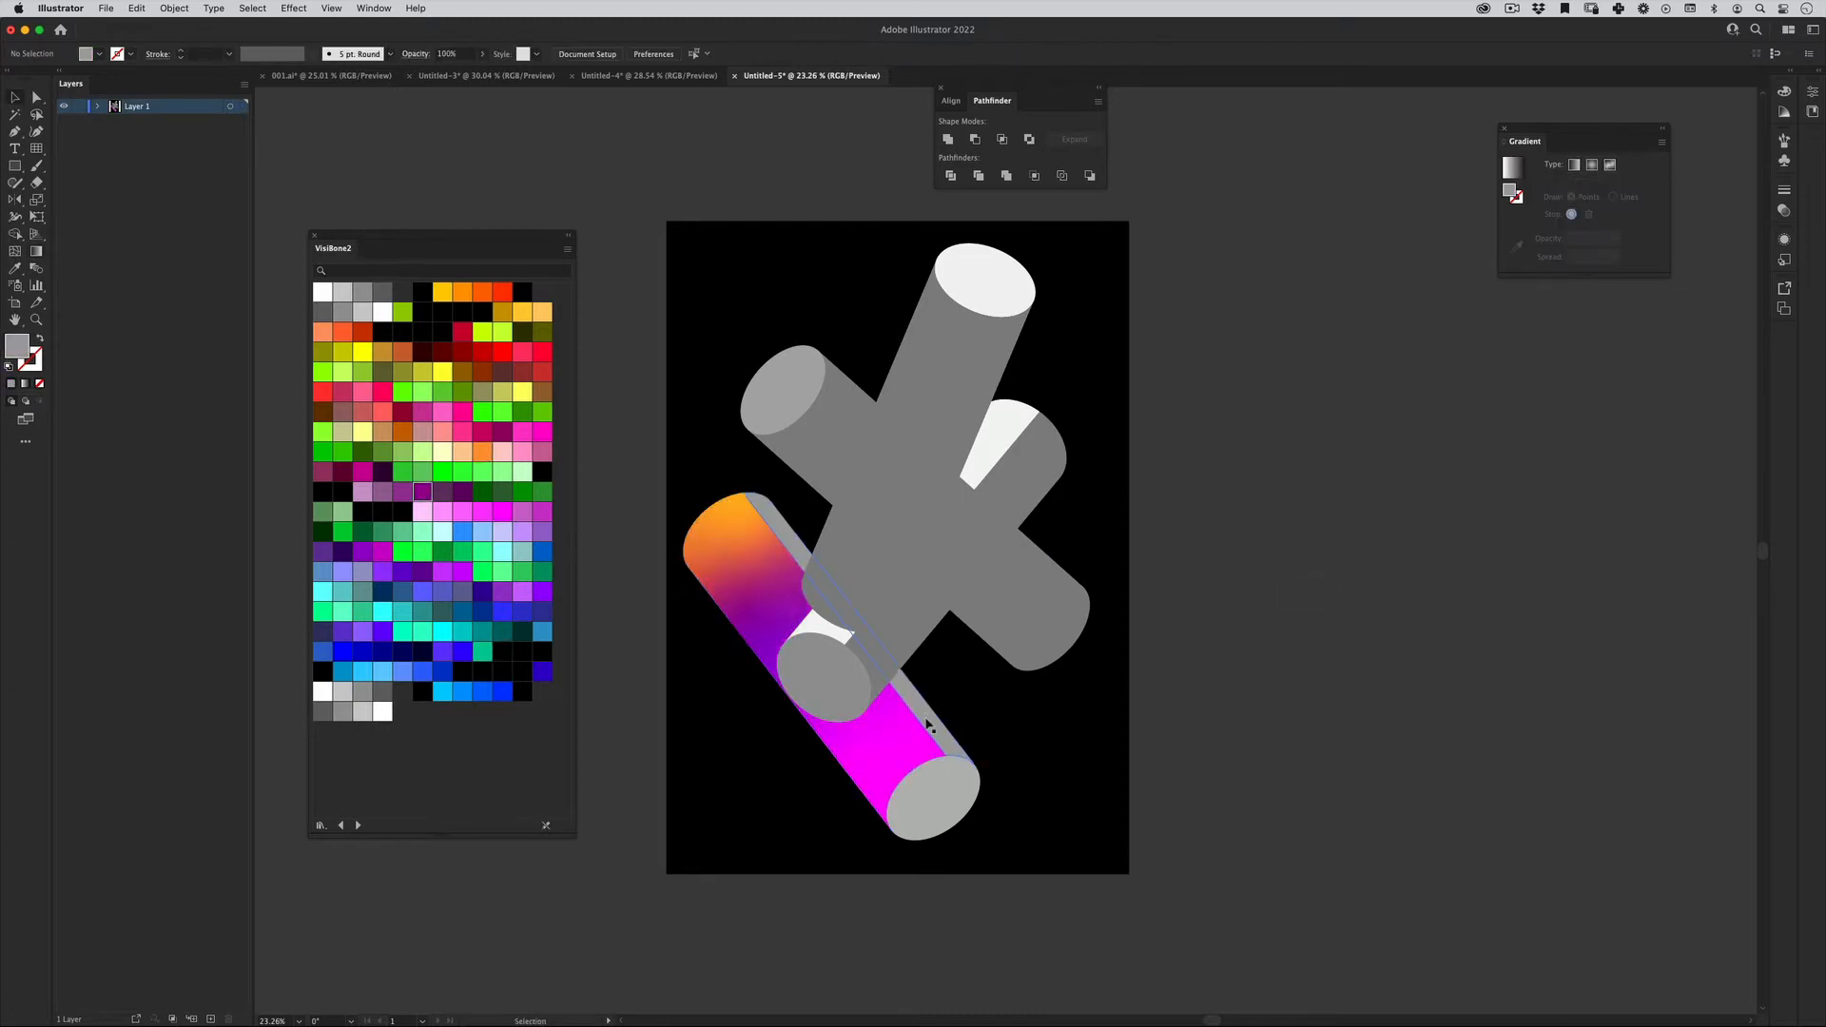
left_click(754, 648)
left_click(24, 383)
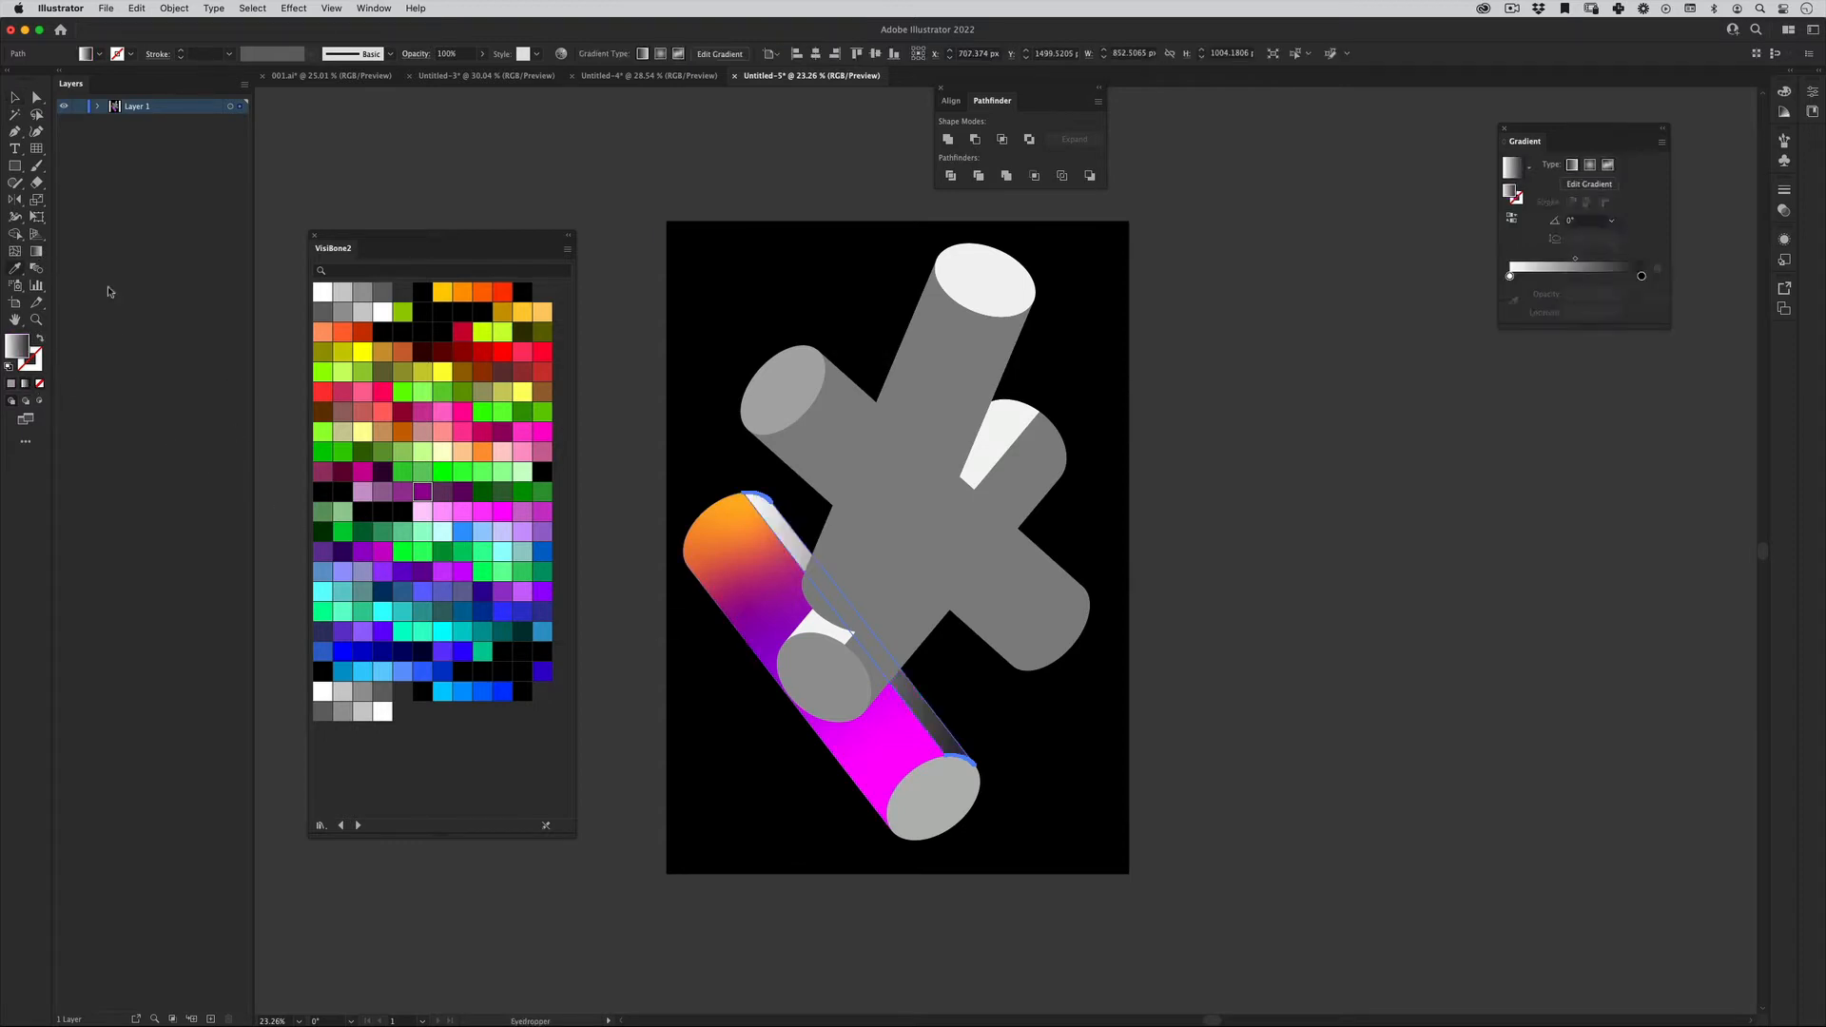
key("g")
left_click(1607, 164)
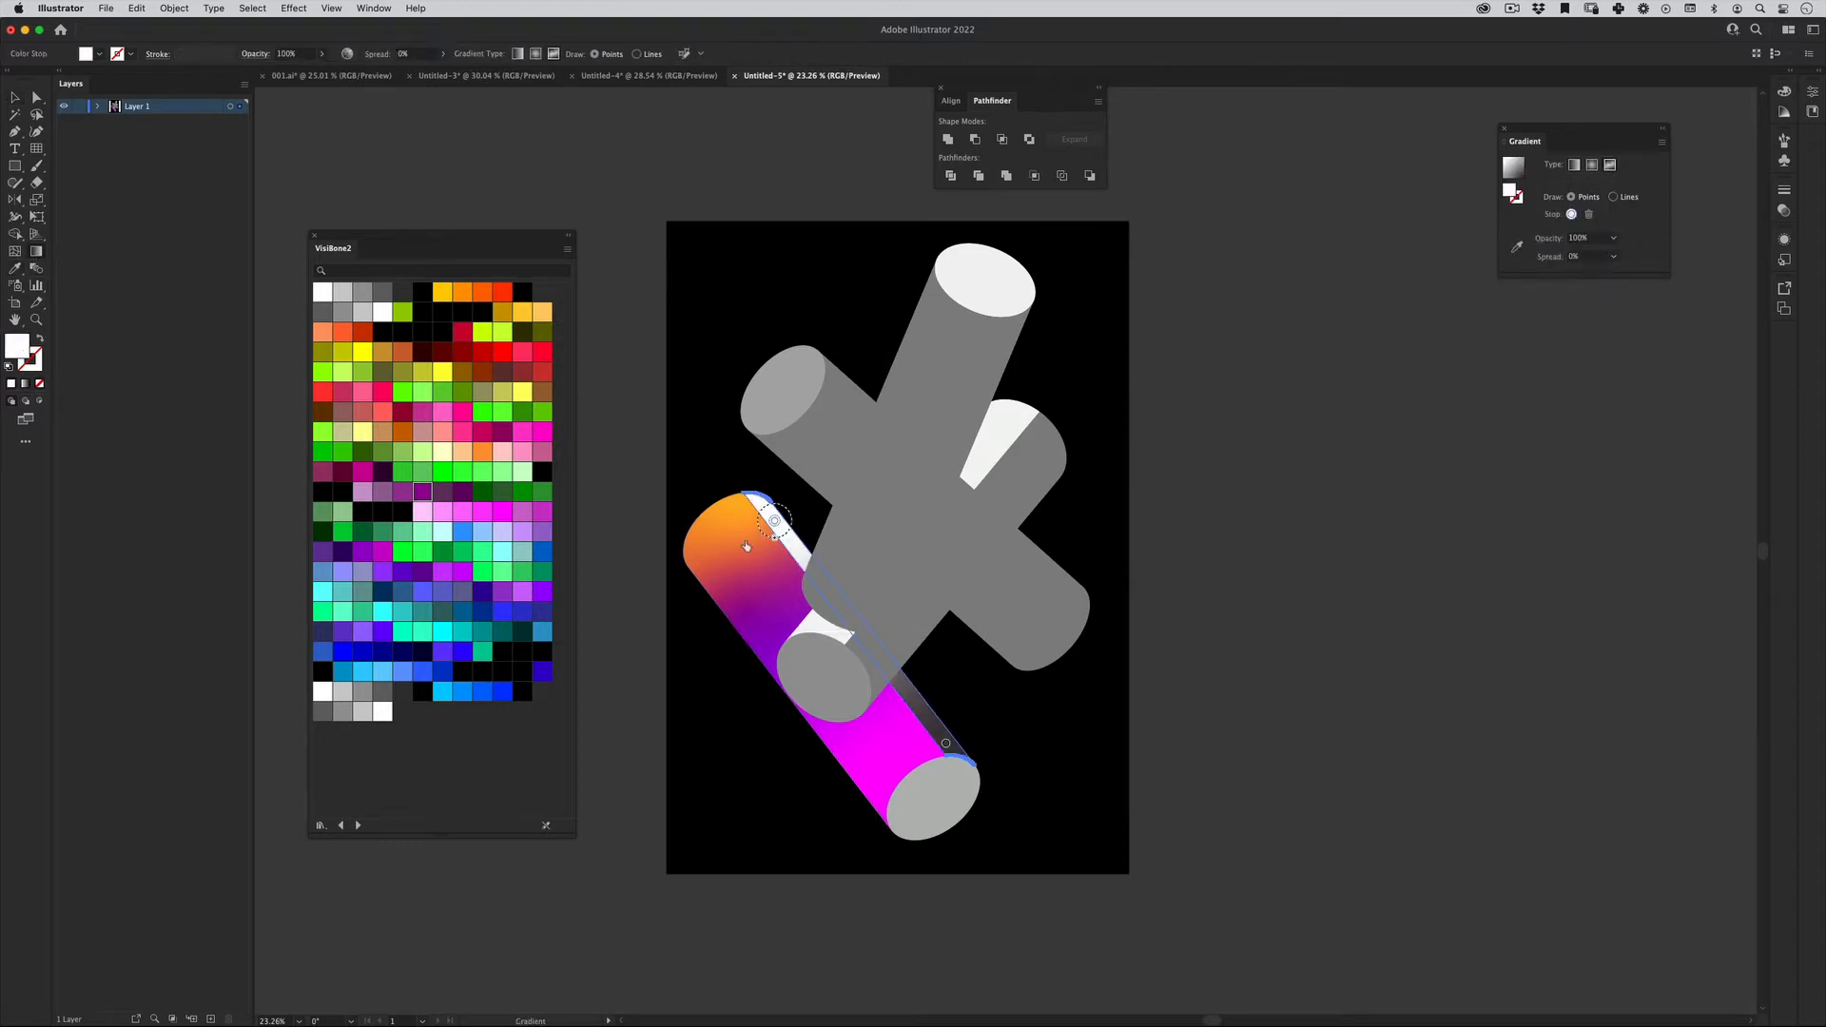
Color the narrow face's upper gradient point light green and an added point near the lower end light violet.
left_click(503, 472)
left_click(482, 452)
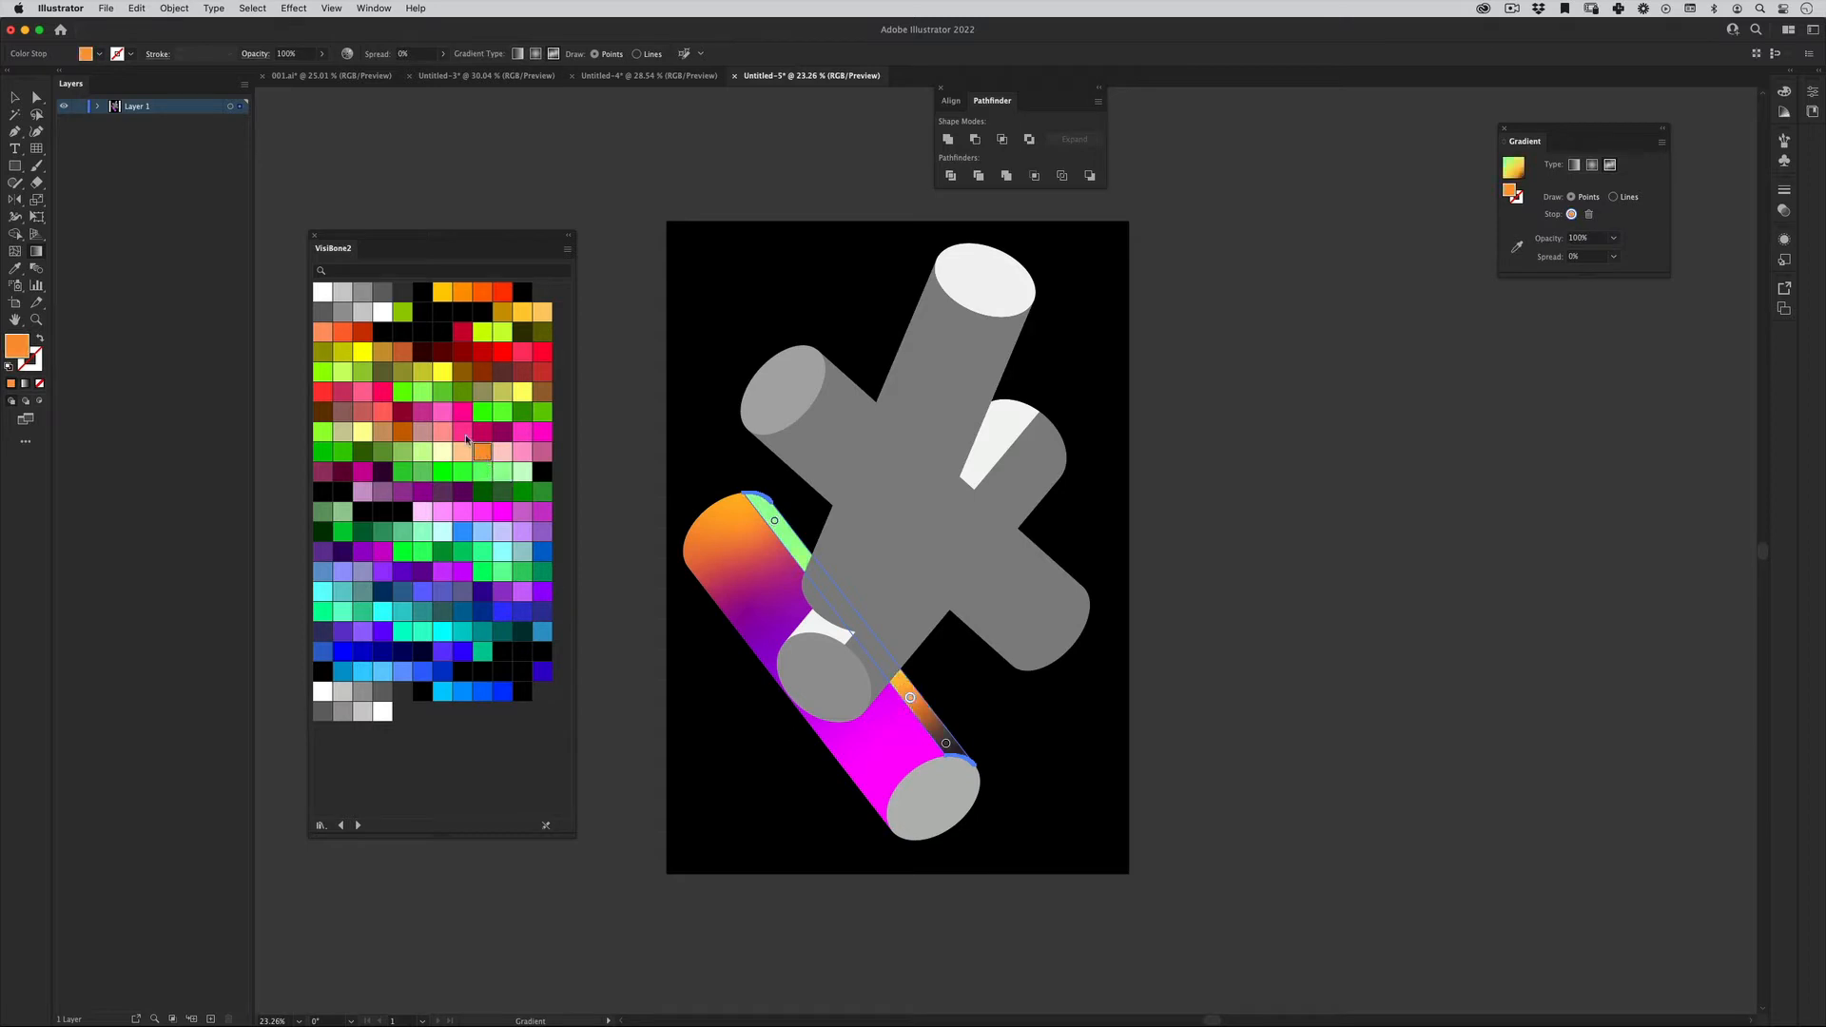
left_click(423, 393)
left_click(383, 312)
left_click(343, 571)
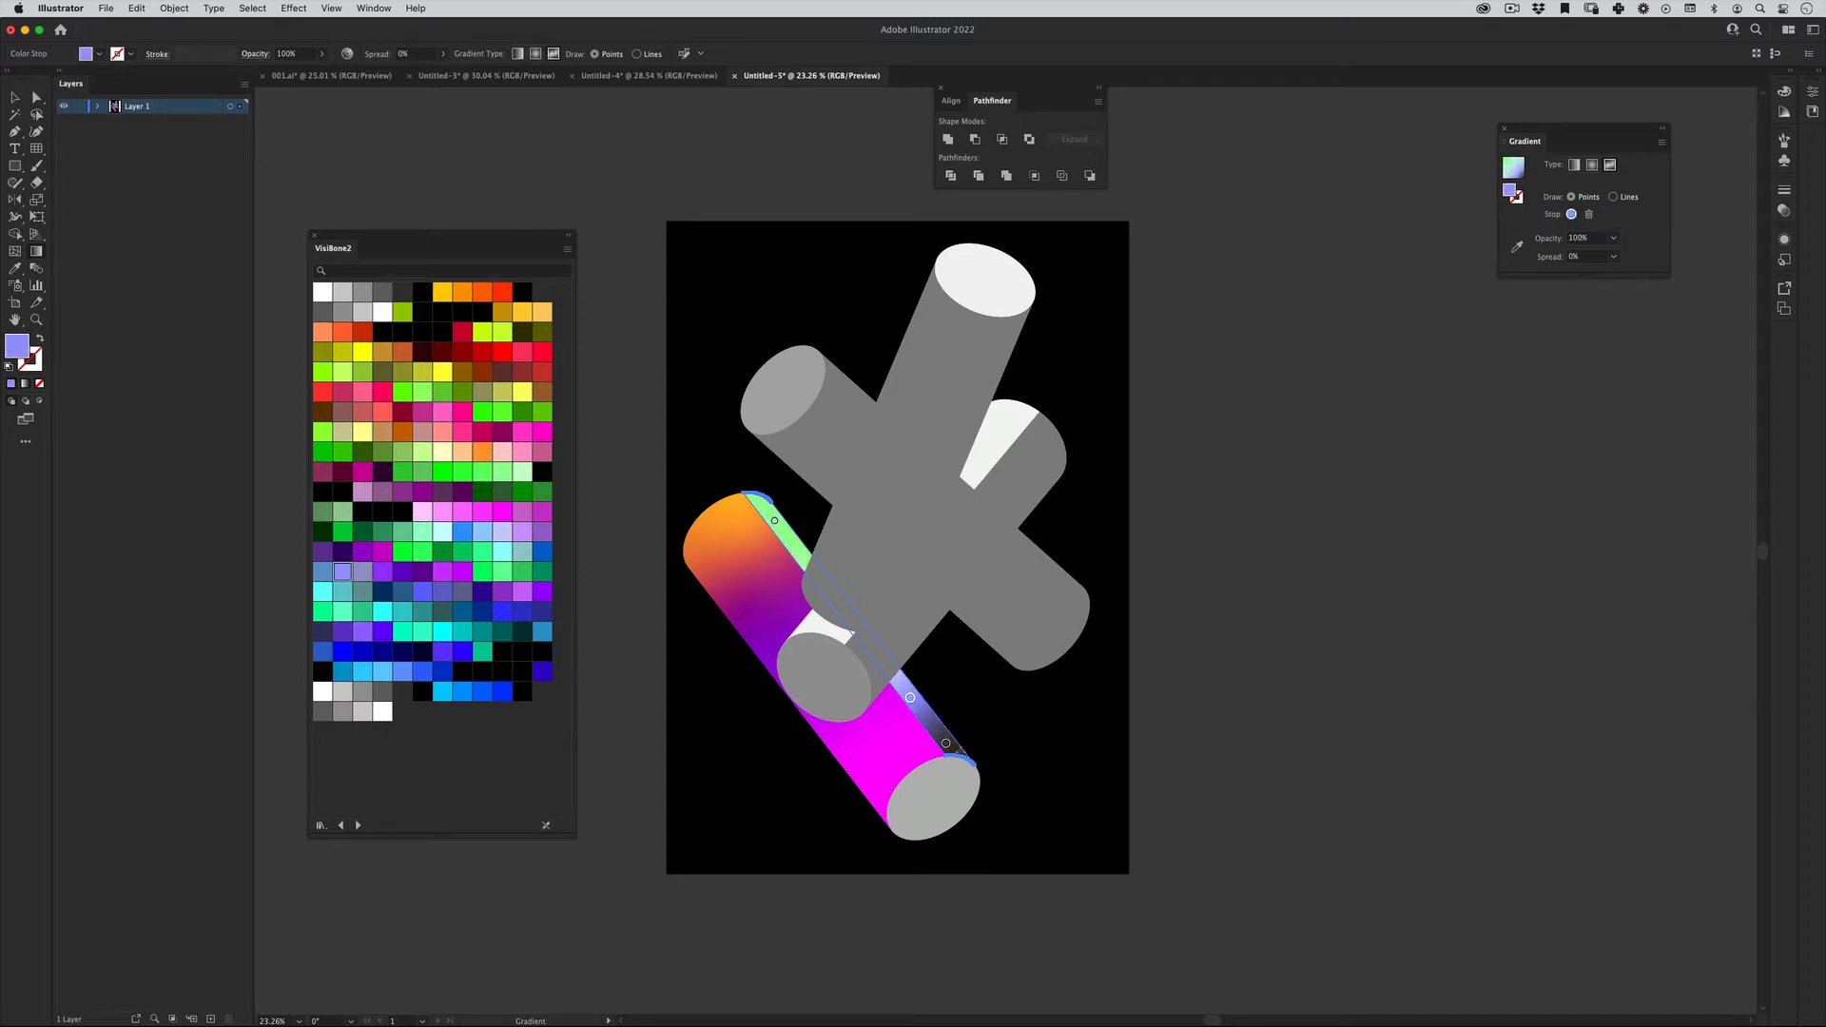
Recolor the gradient point near the lower end of the lower-left cylinder's narrow side face to bright violet.
key("v")
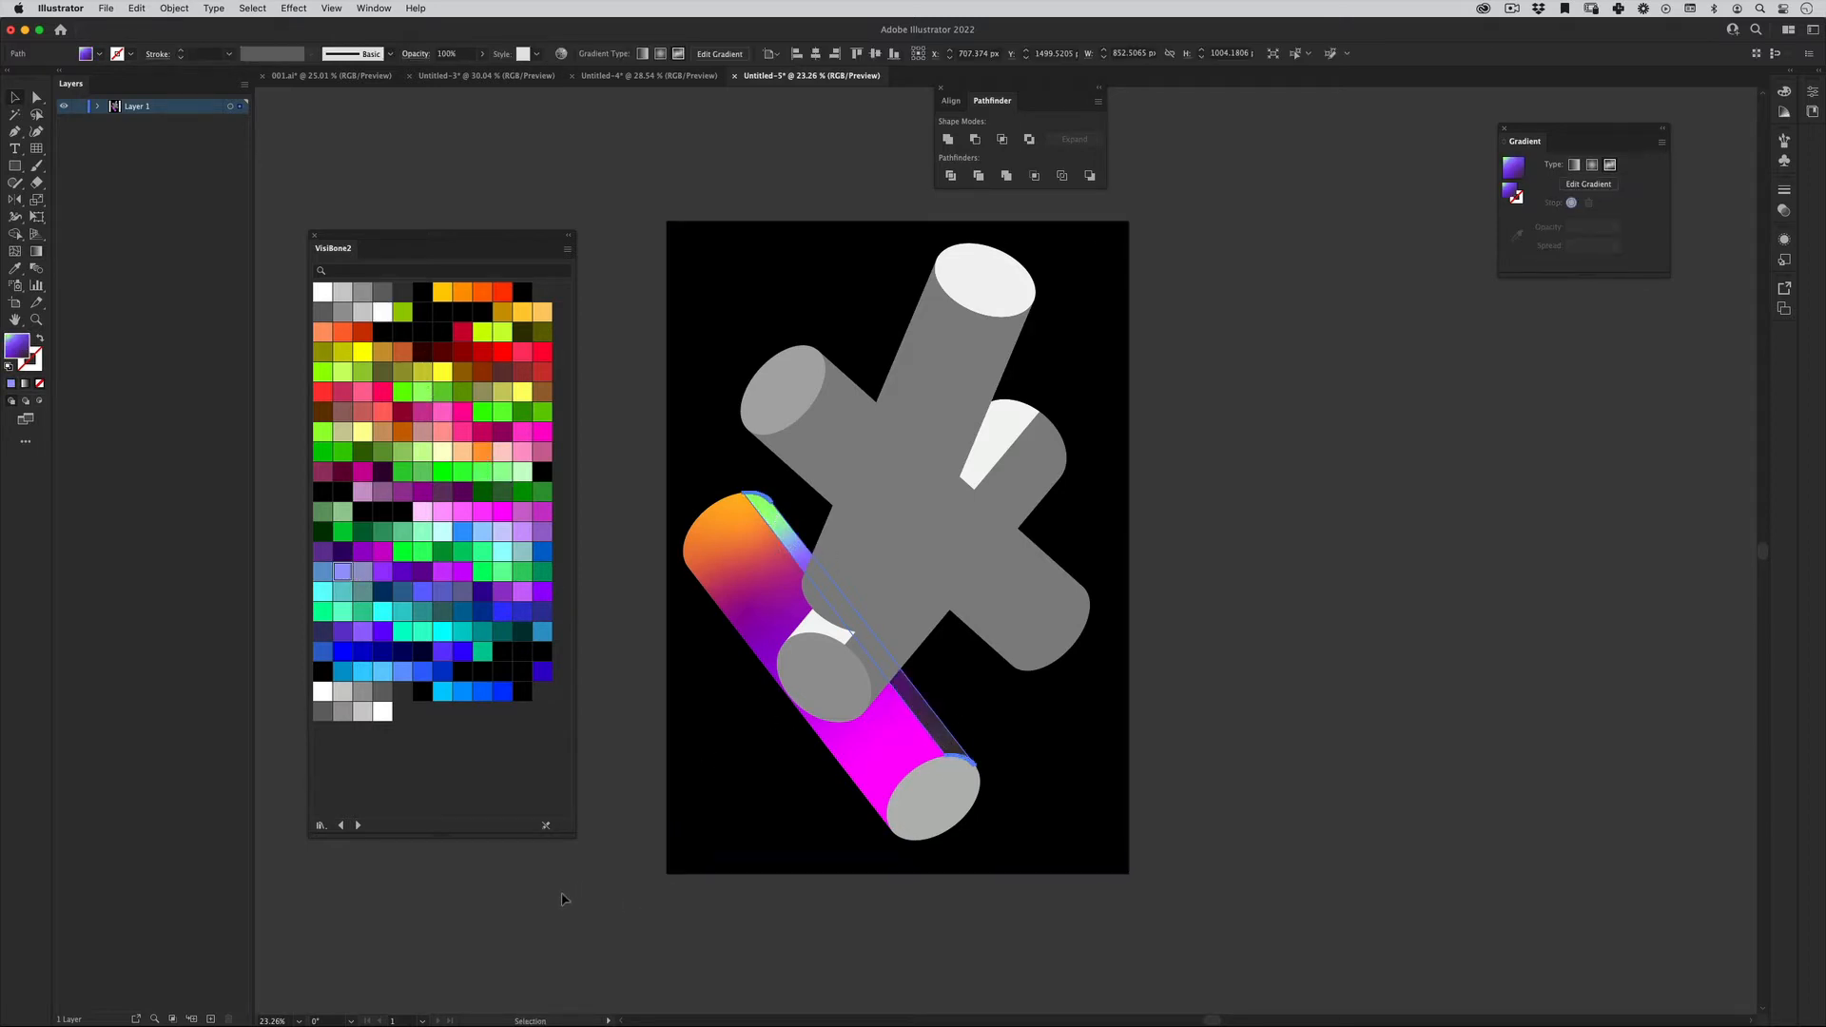
key("g")
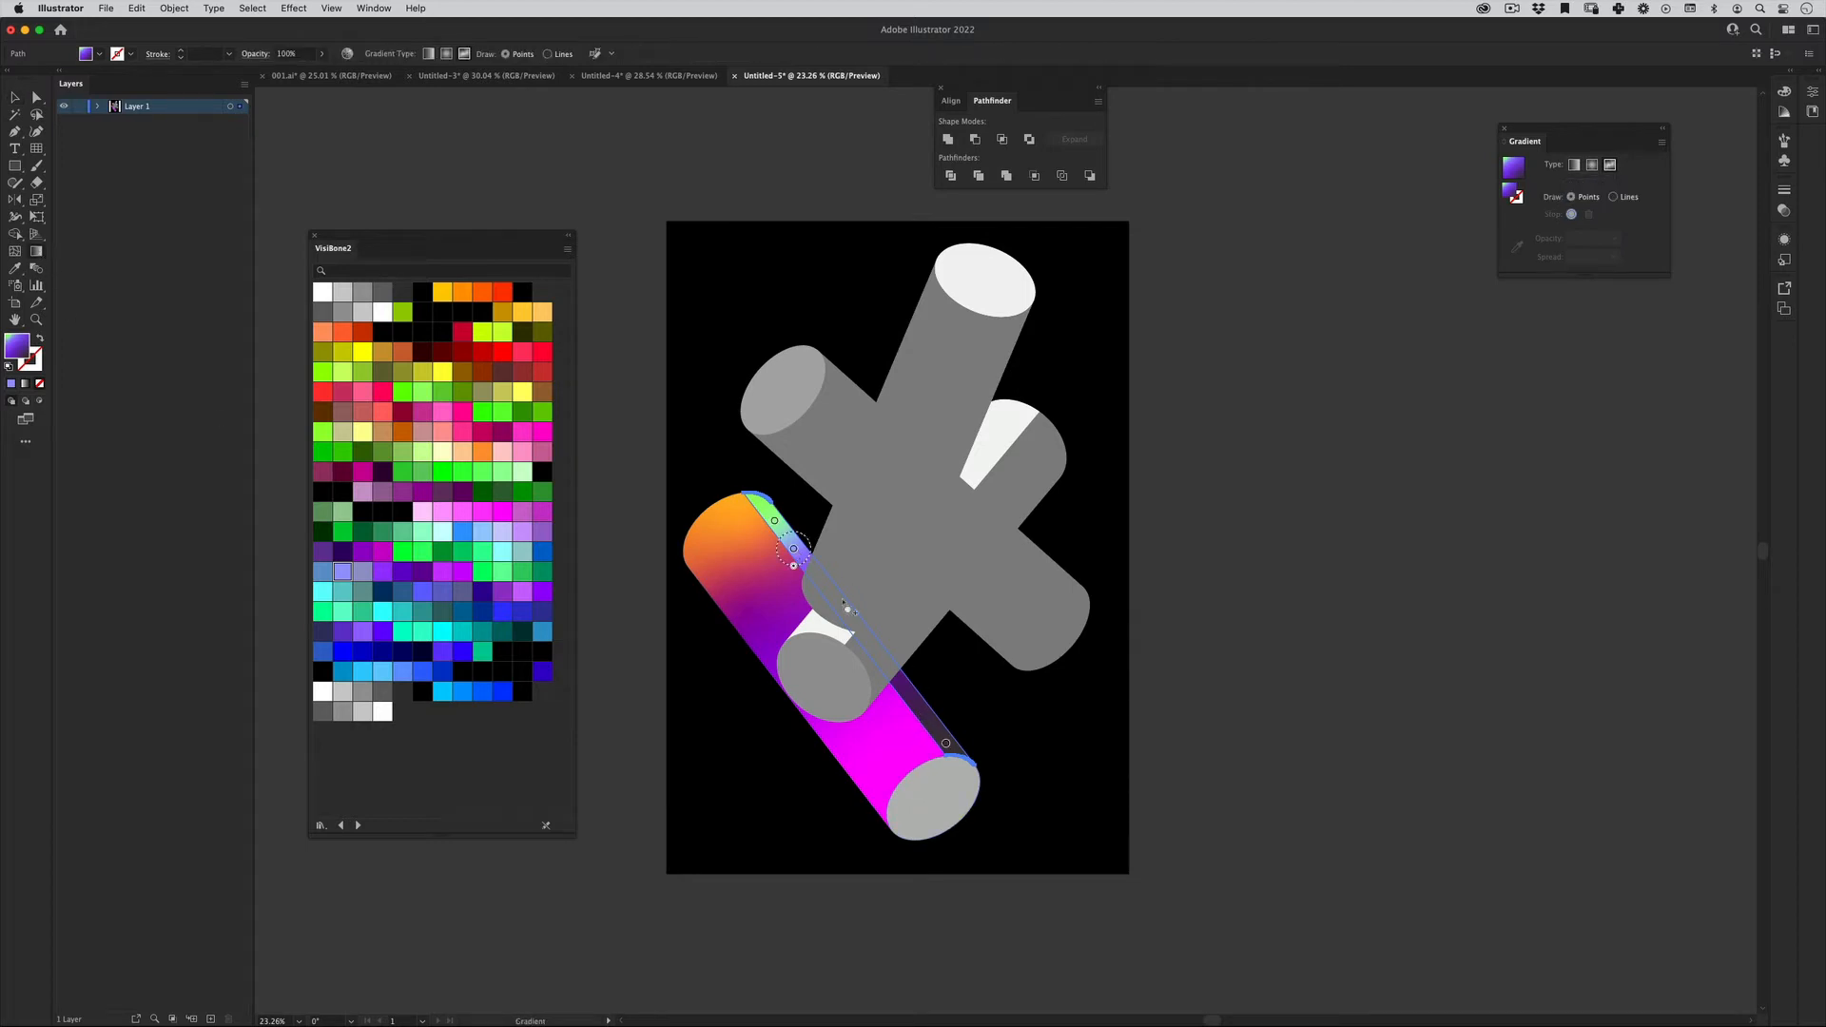
left_click(907, 695)
left_click(477, 517)
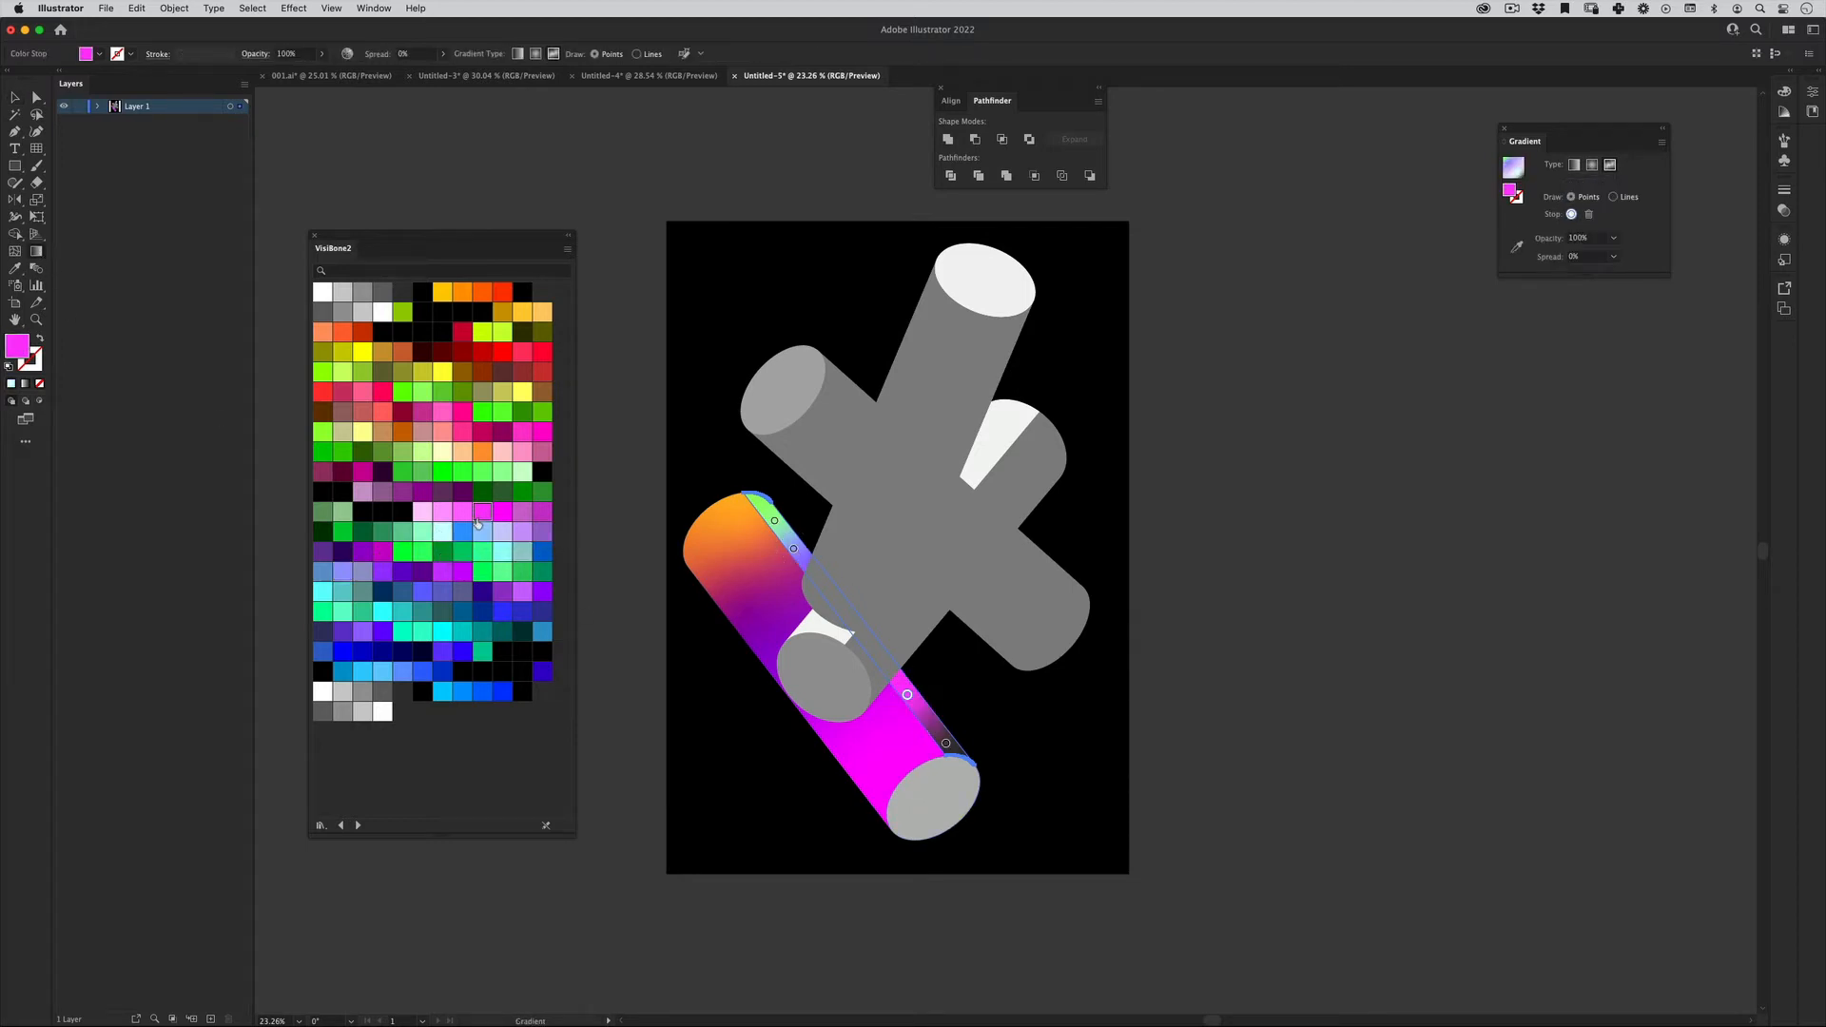
left_click(542, 552)
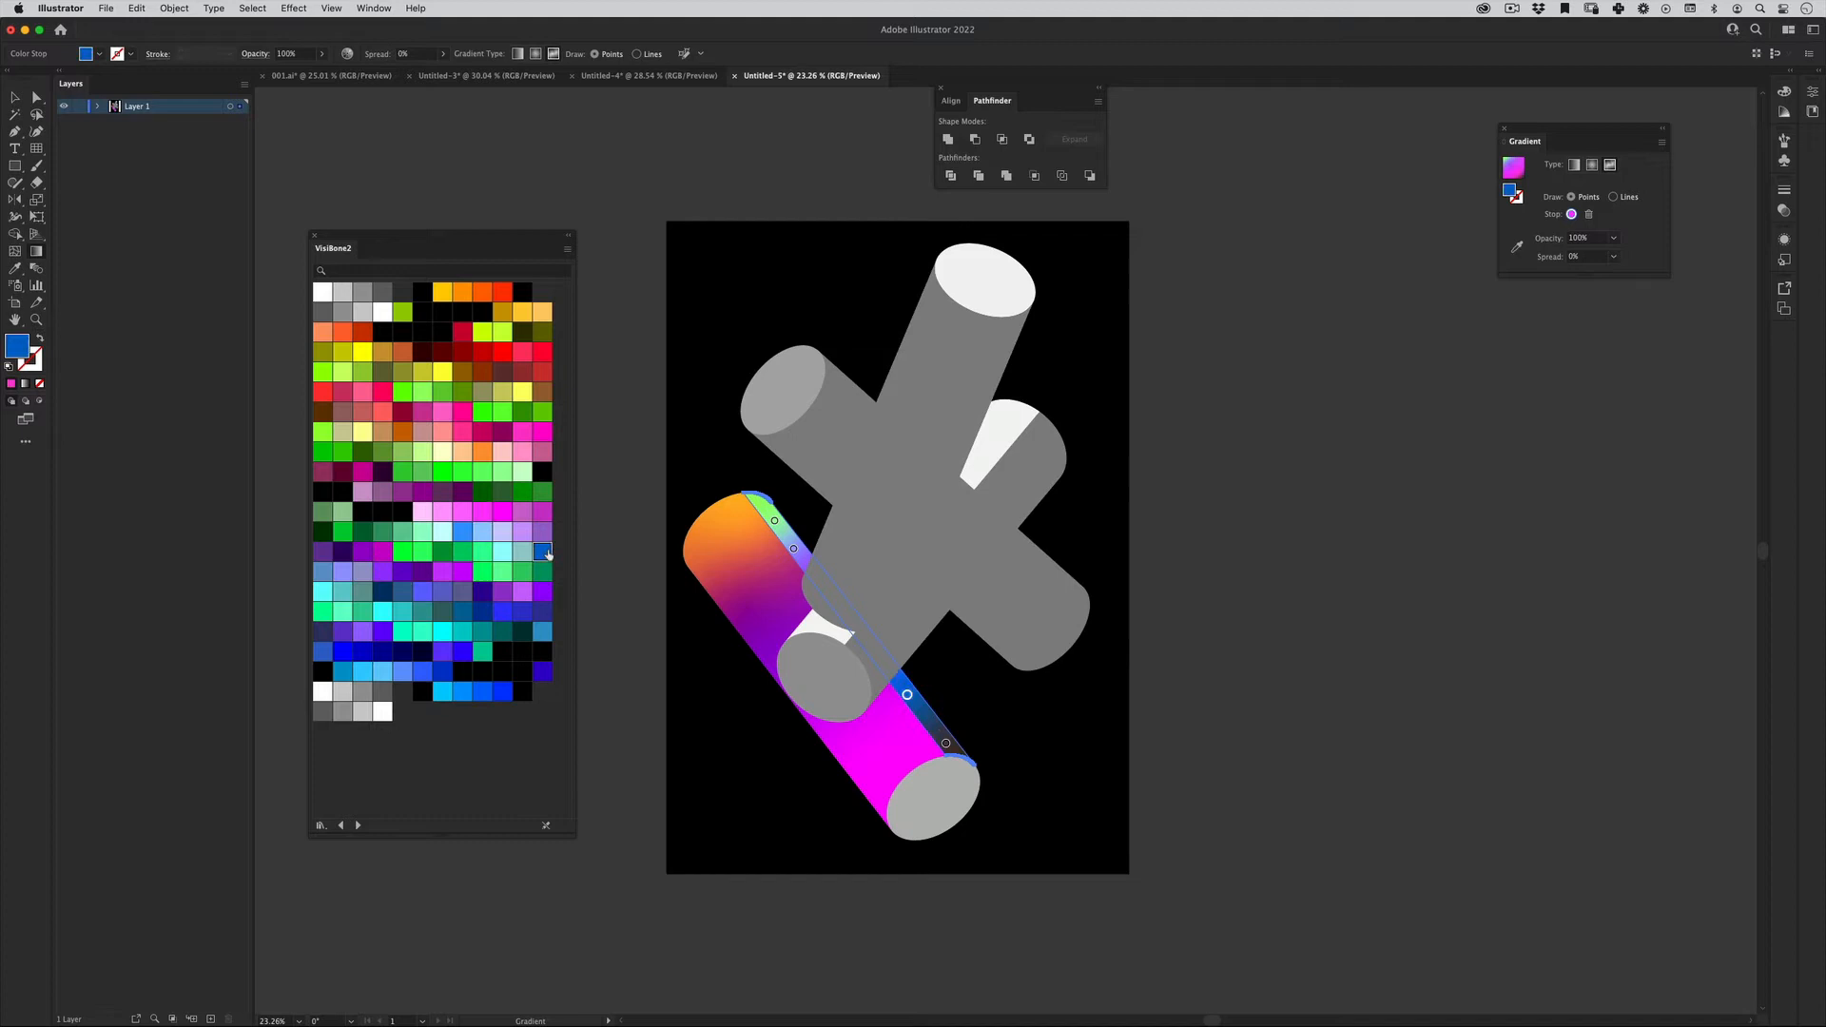
left_click(523, 592)
key("v")
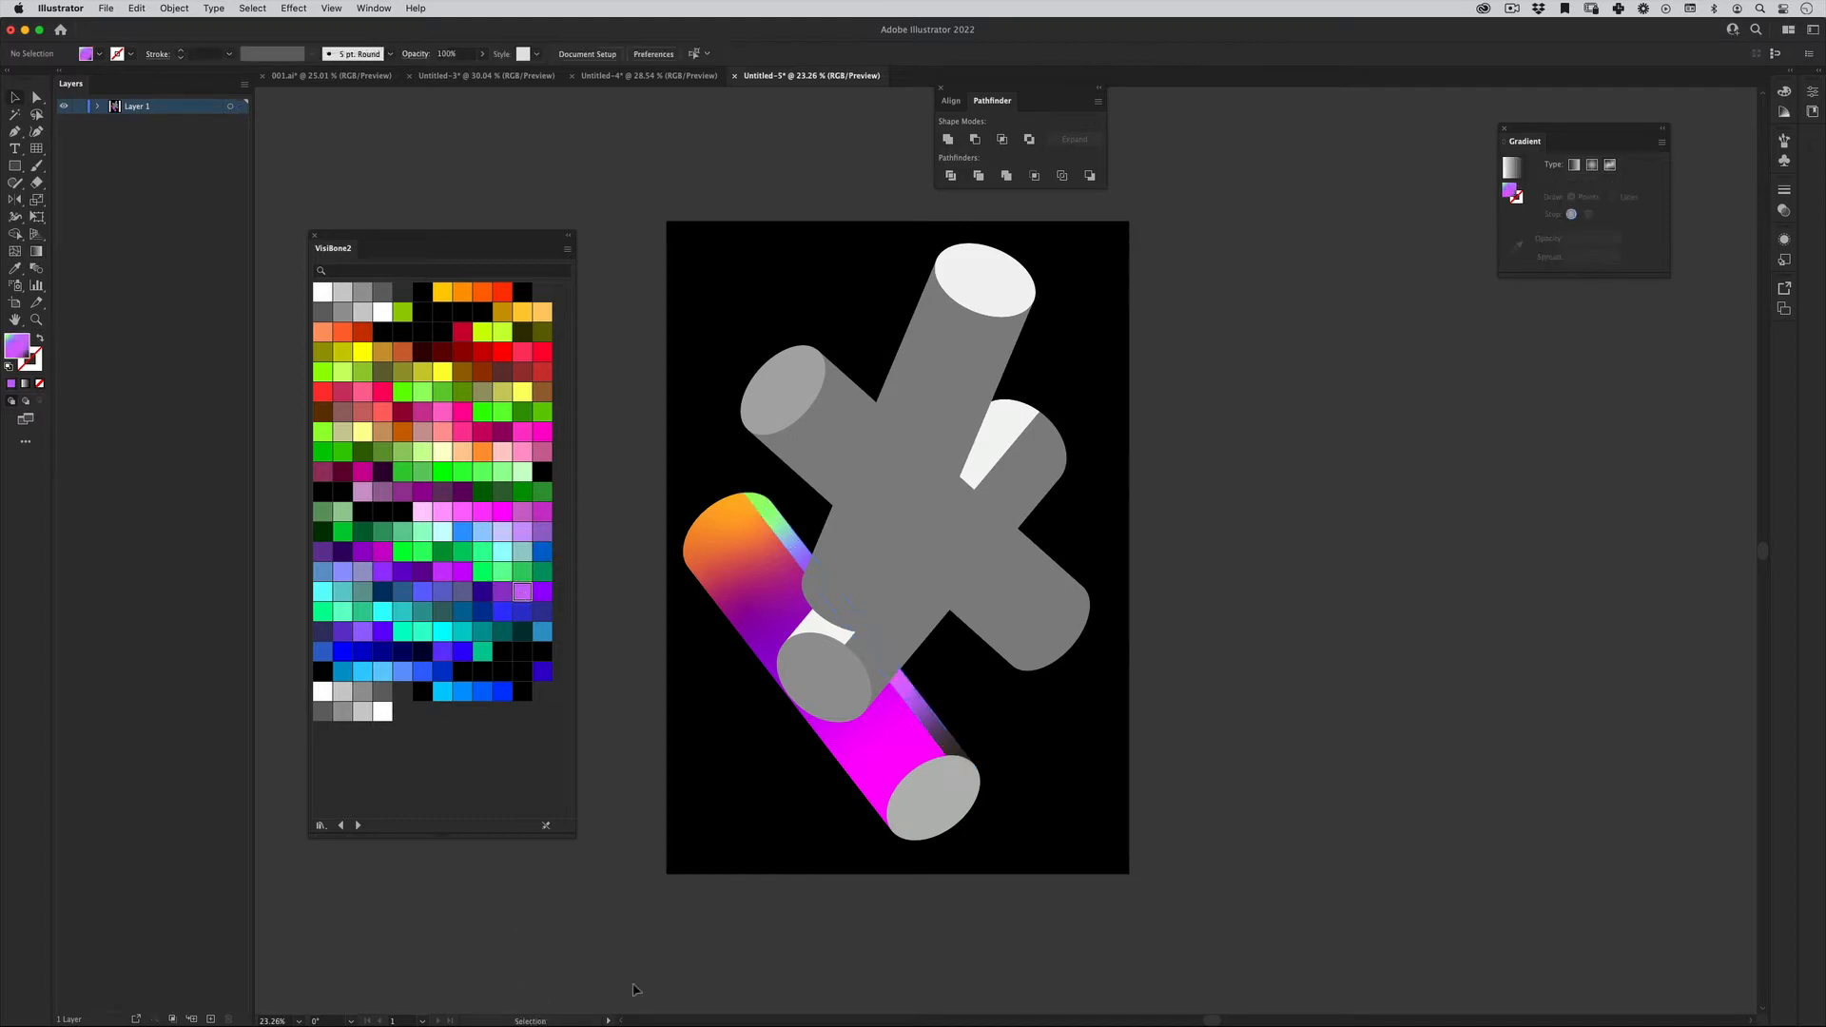
Copy the wide face's gradient to the lower-left cylinder's end face and add a mint green point near its upper edge.
left_click(876, 732)
key("i")
left_click(761, 656)
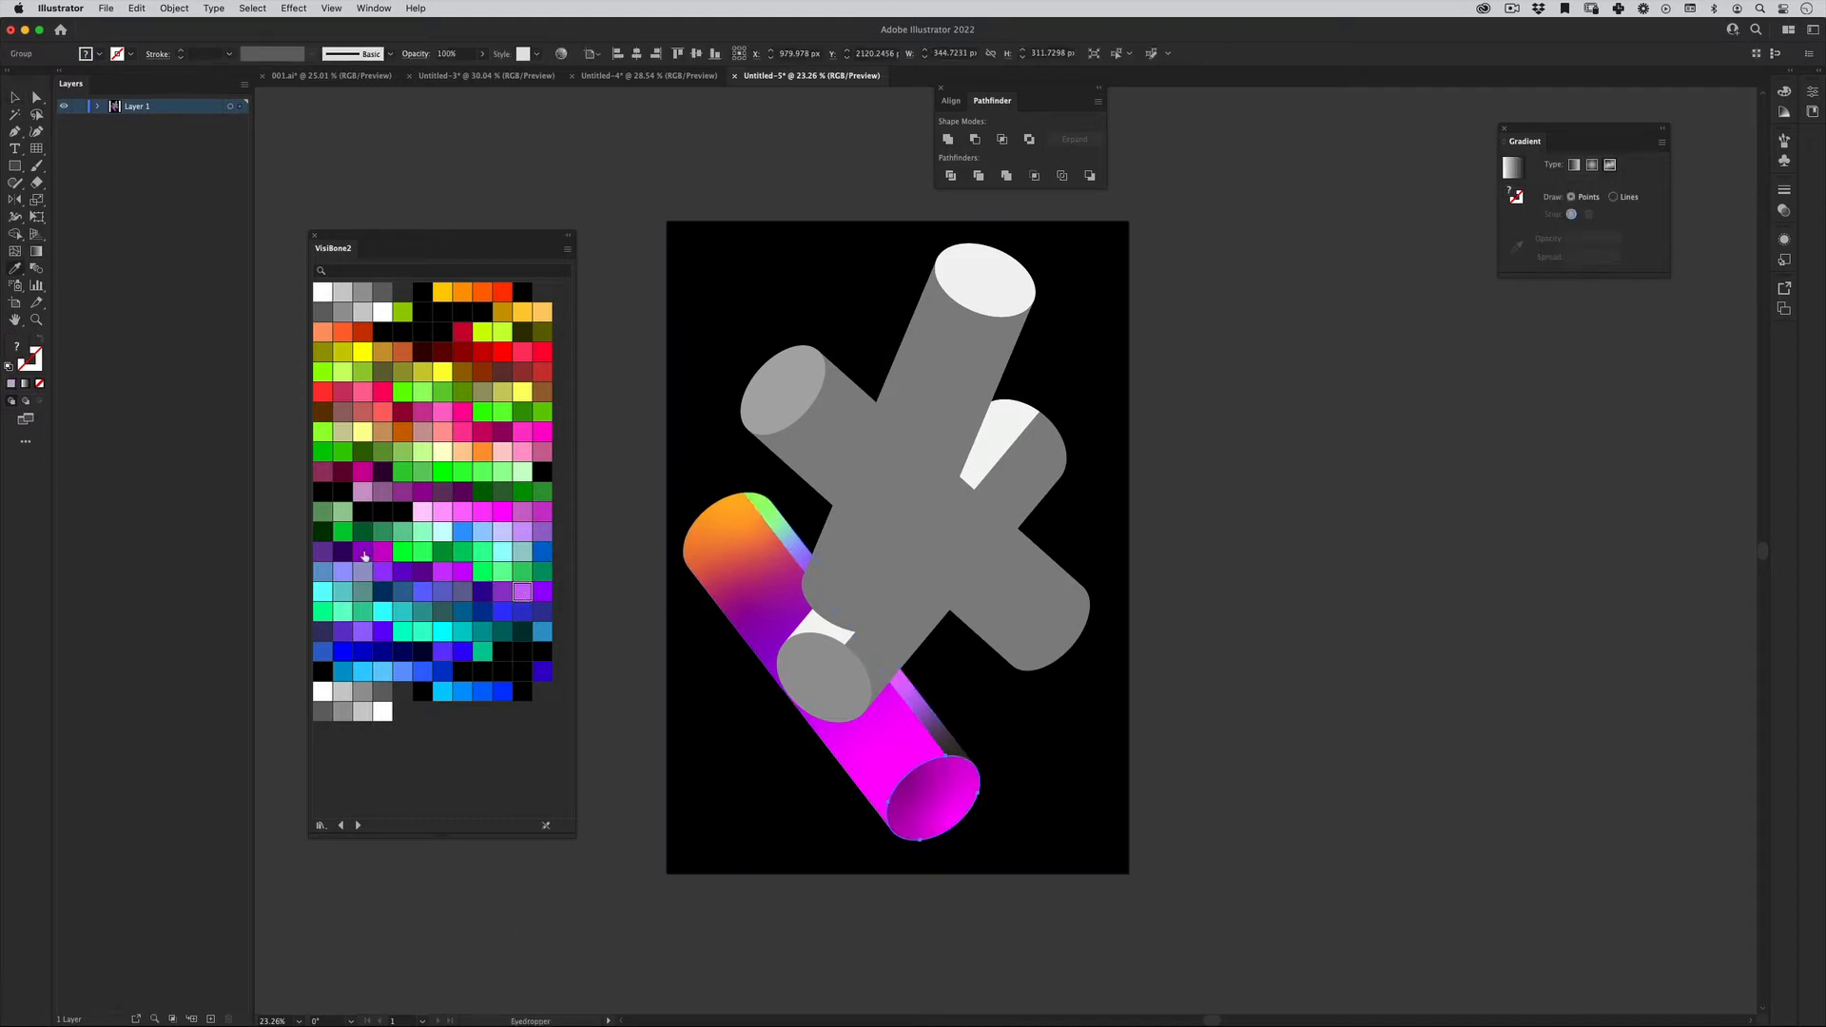
left_click(41, 255)
left_click(945, 786)
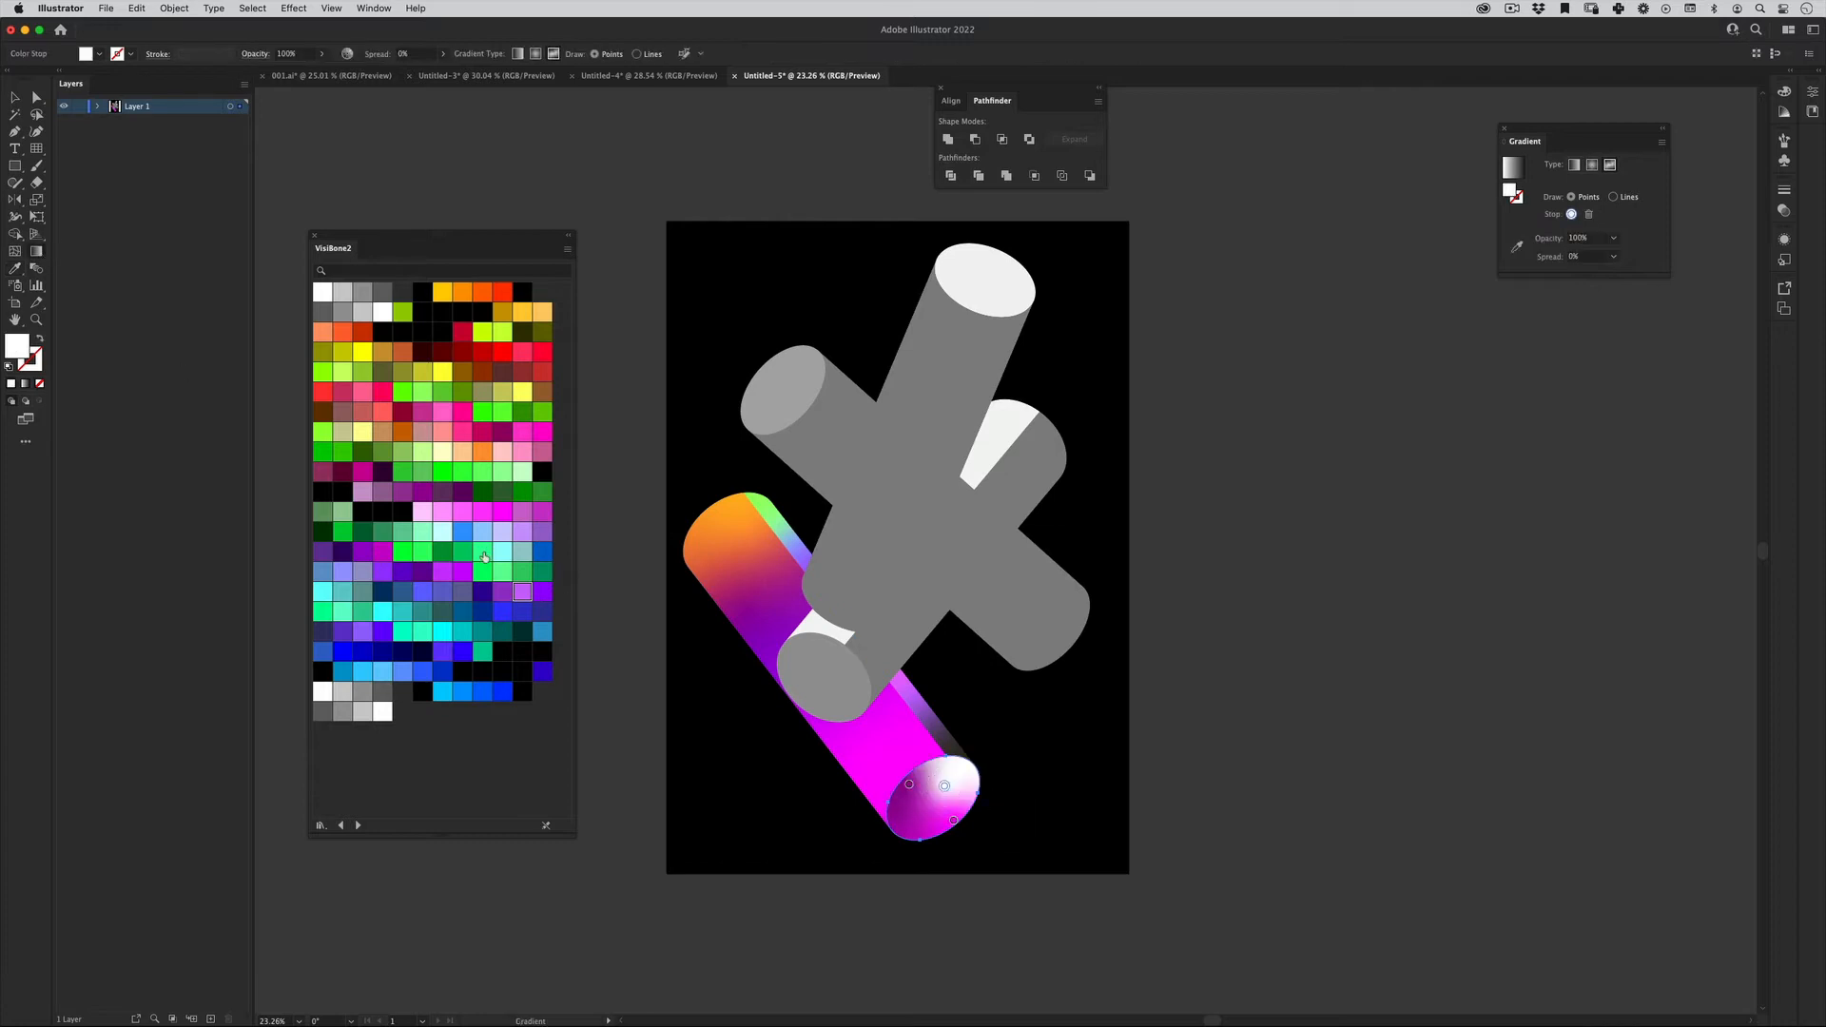
left_click(482, 553)
mouse_move(911, 785)
left_mouse_down()
mouse_move(902, 819)
mouse_move(932, 813)
mouse_move(932, 777)
left_mouse_up()
left_click(963, 812)
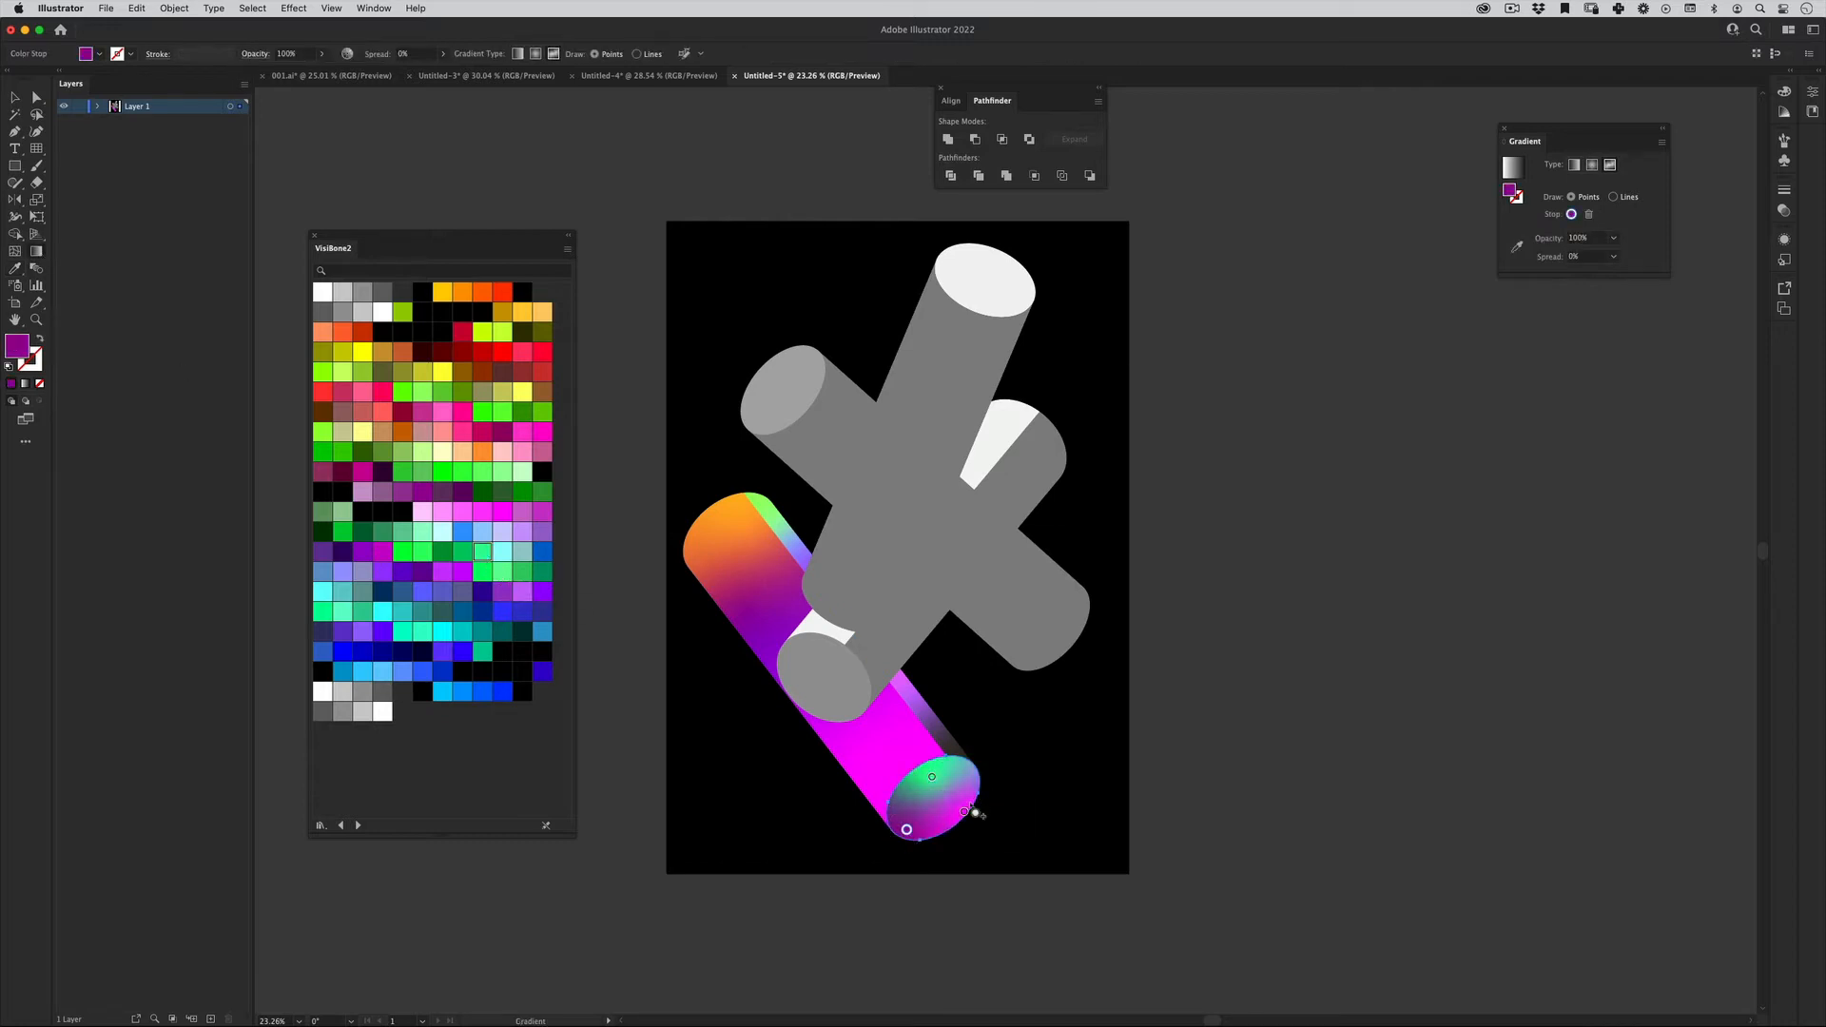
Try to fill the dark side face of the cylinder overlapping the lower-left one with a sampled purple gradient in isolation.
key("v")
left_click(846, 713)
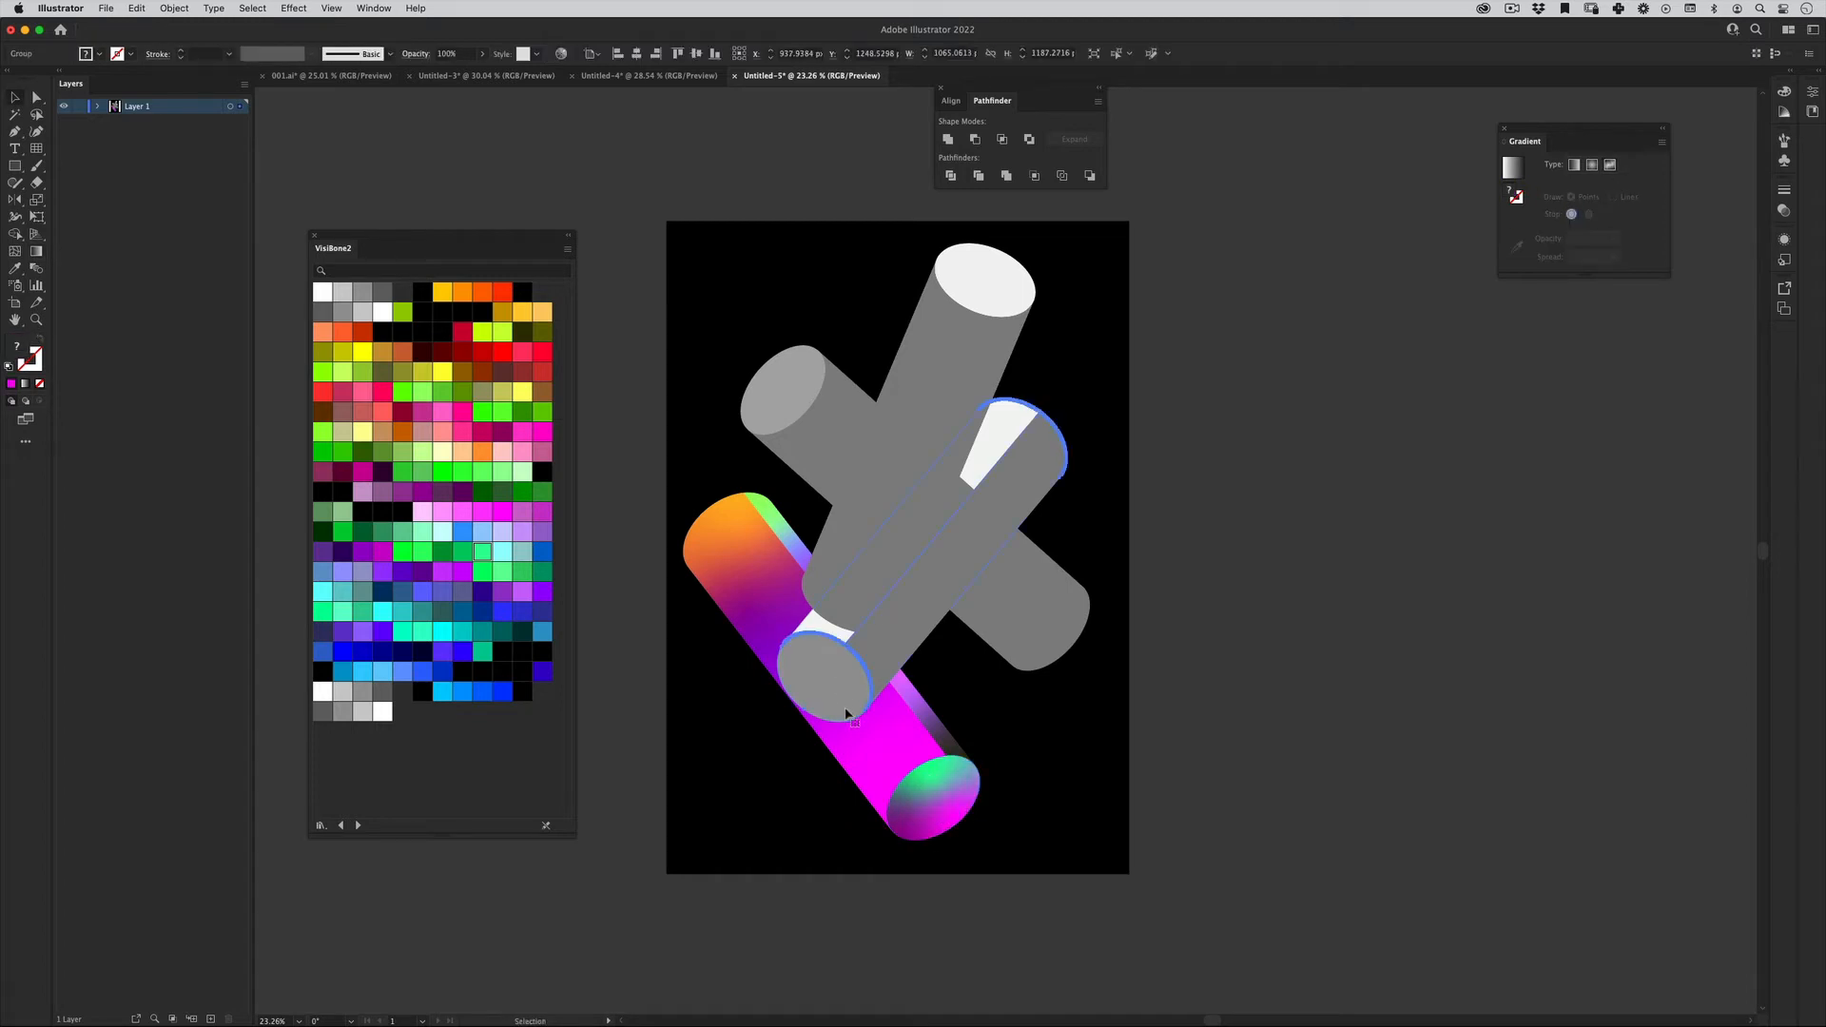
double_click(846, 714)
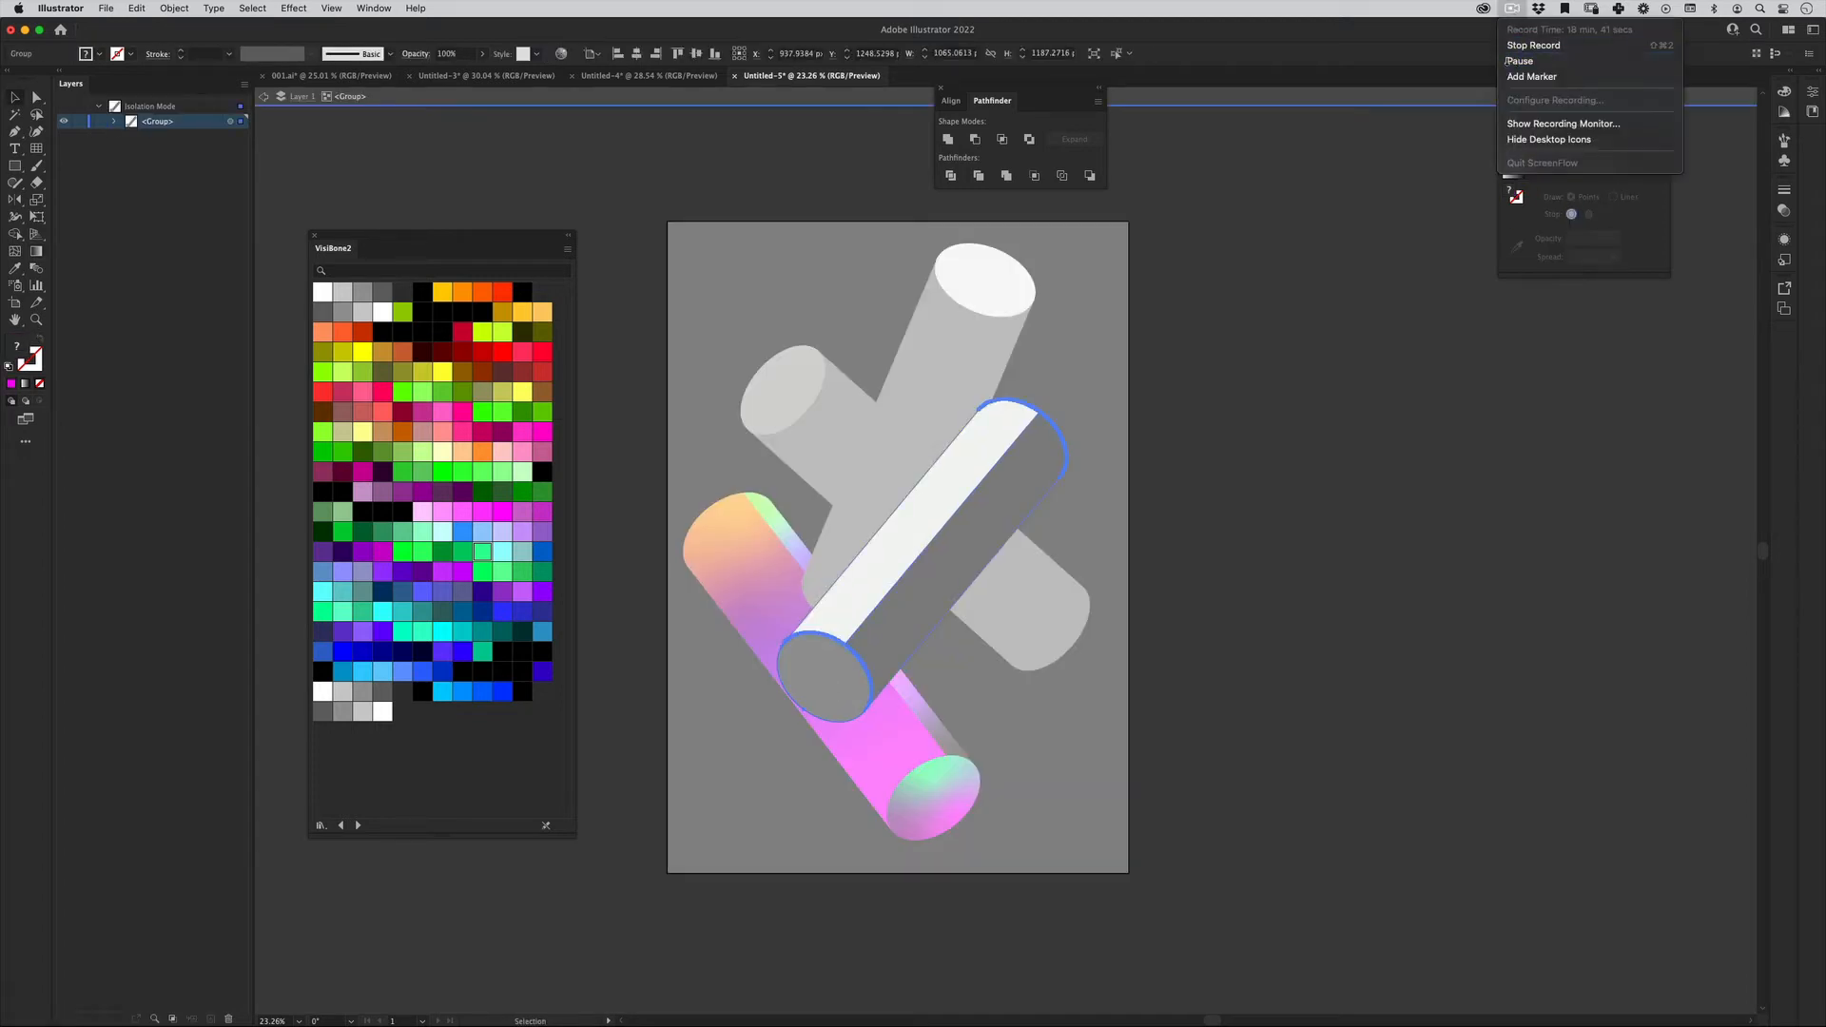
left_click(1020, 496)
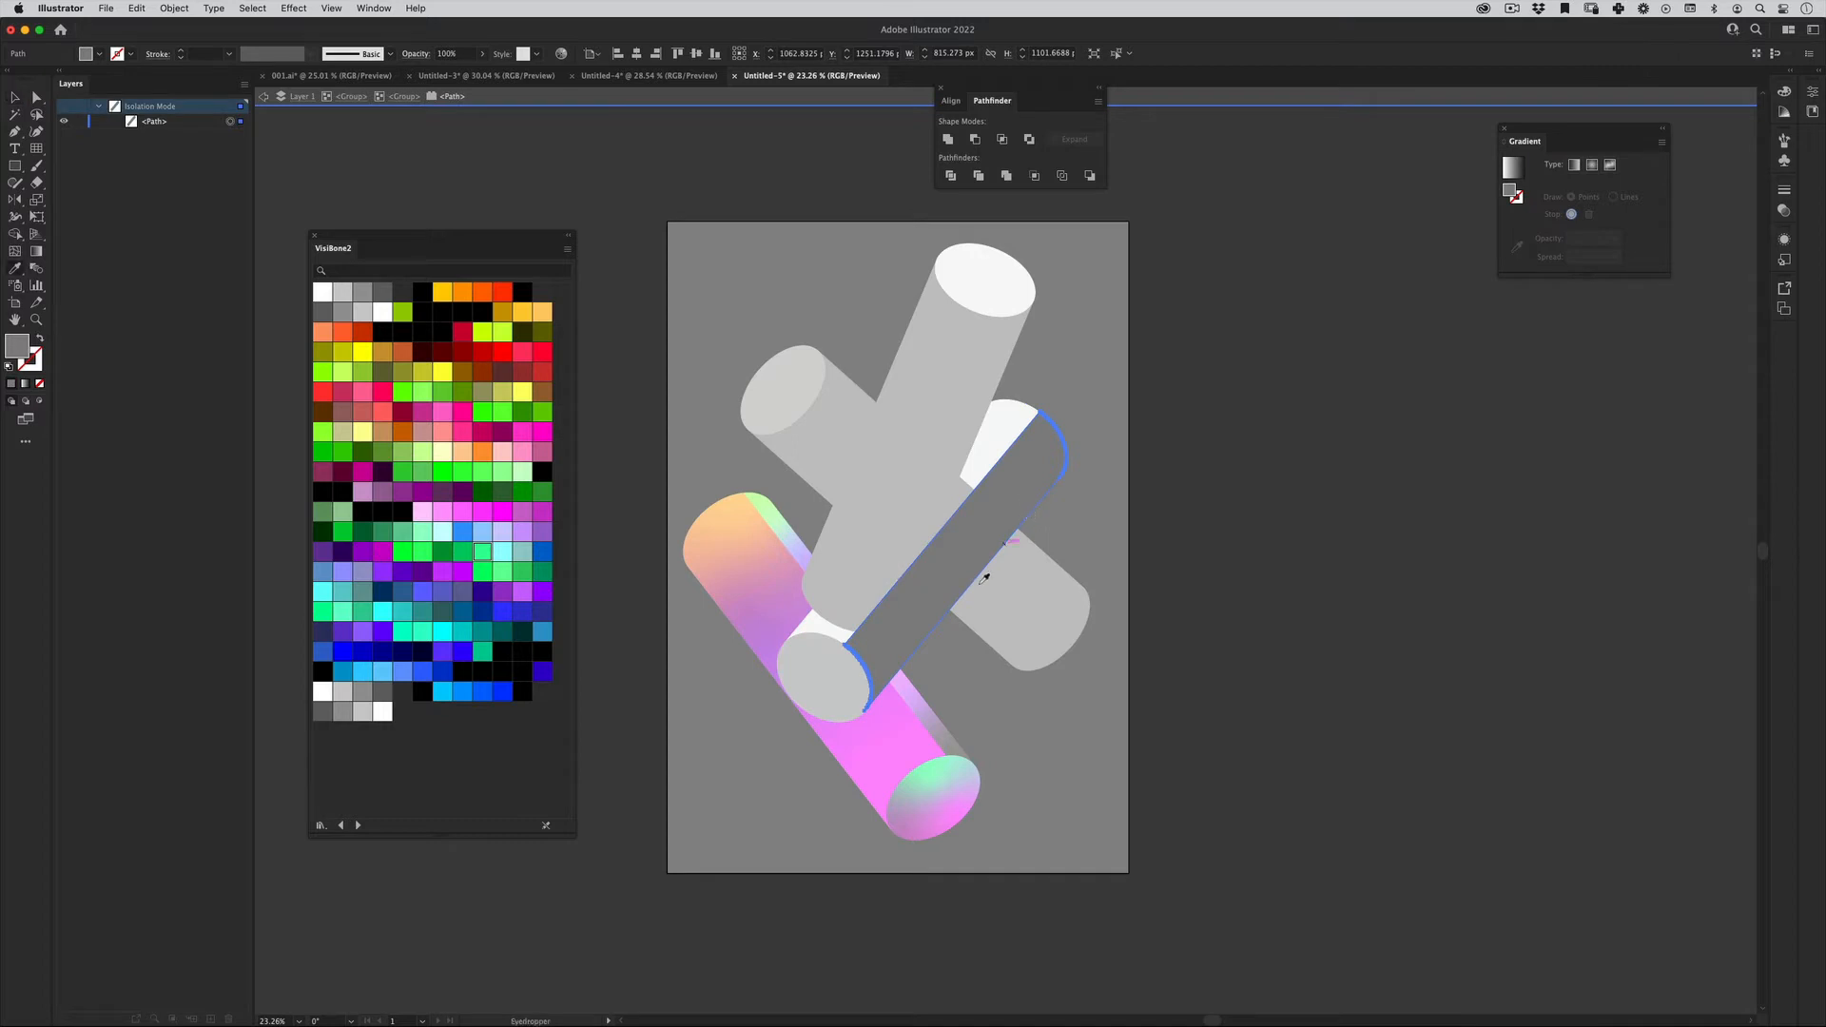
key("super+z")
key("super+z")
key("super+z")
key("v")
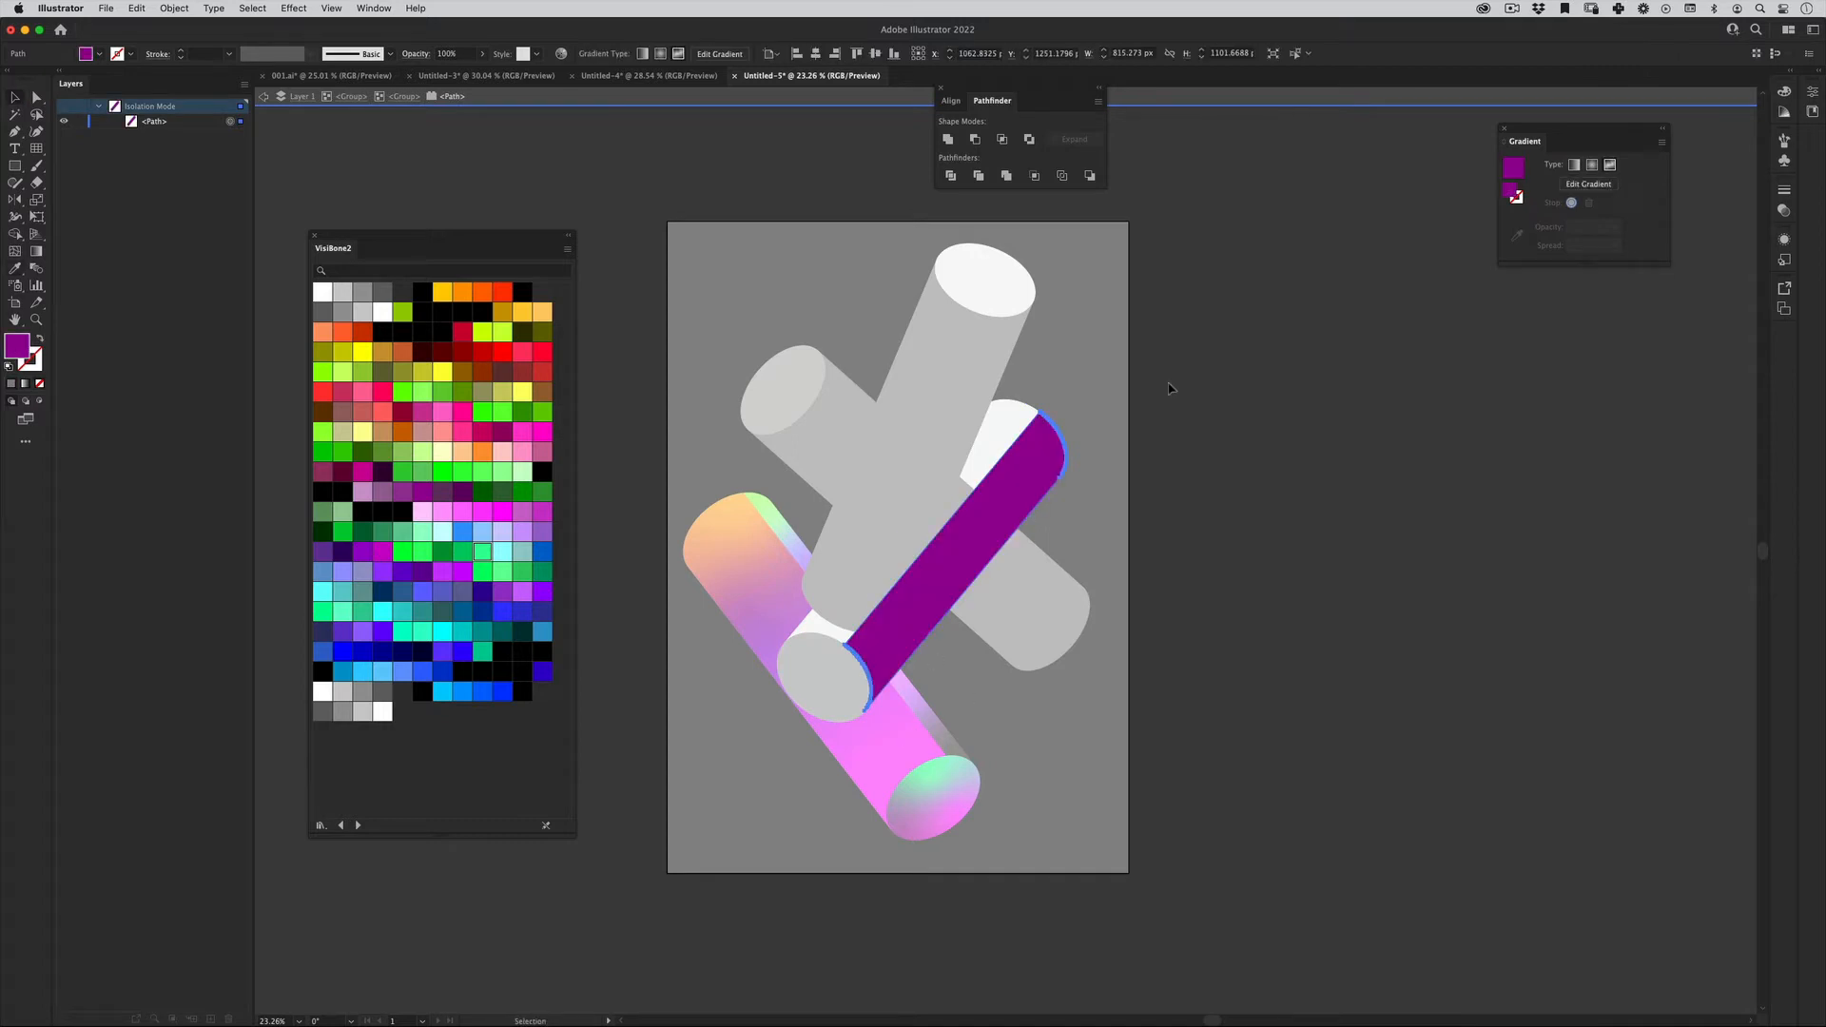
double_click(1169, 388)
Ungroup the cylinder with the purple side face down to its individual faces.
right_click(1027, 457)
left_click(1083, 585)
left_click(1093, 490)
left_click(1014, 471)
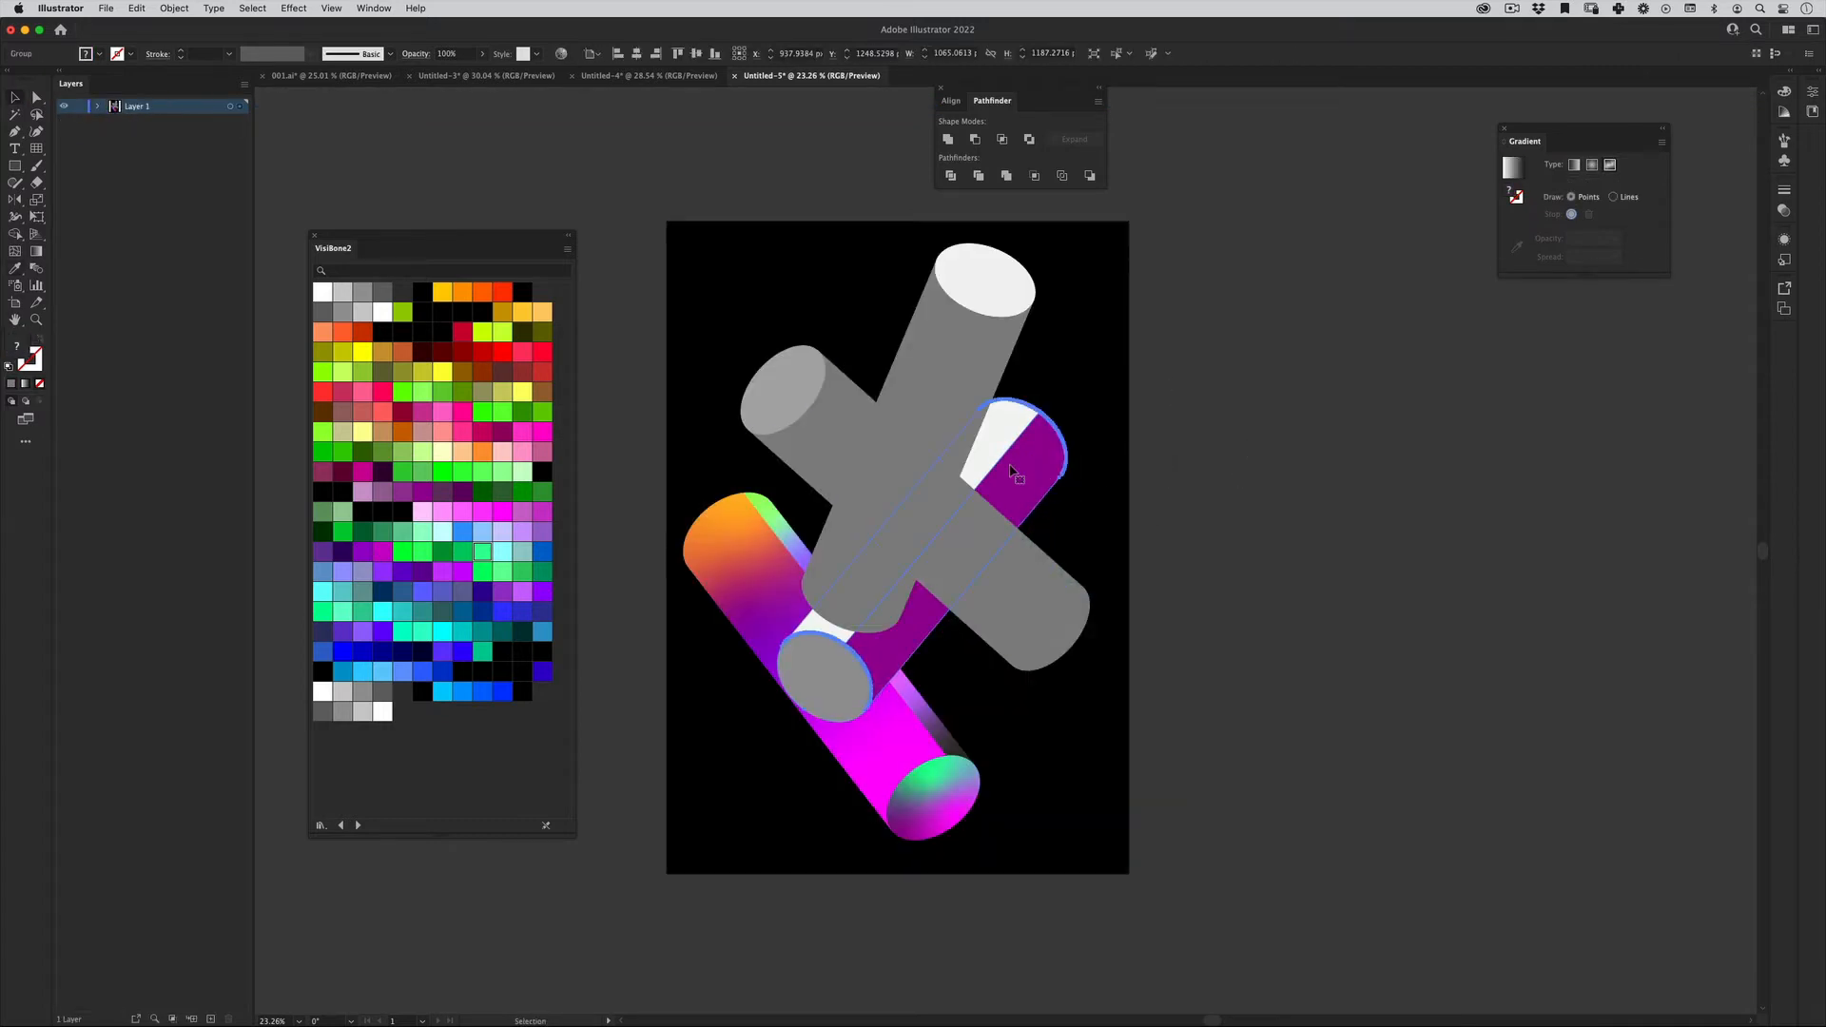
right_click(1014, 470)
left_click(1074, 596)
left_click(1209, 496)
Fill the ungrouped cylinder's purple side face with a freeform gradient that uses points, and close the Pathfinder panel.
left_click(1045, 494)
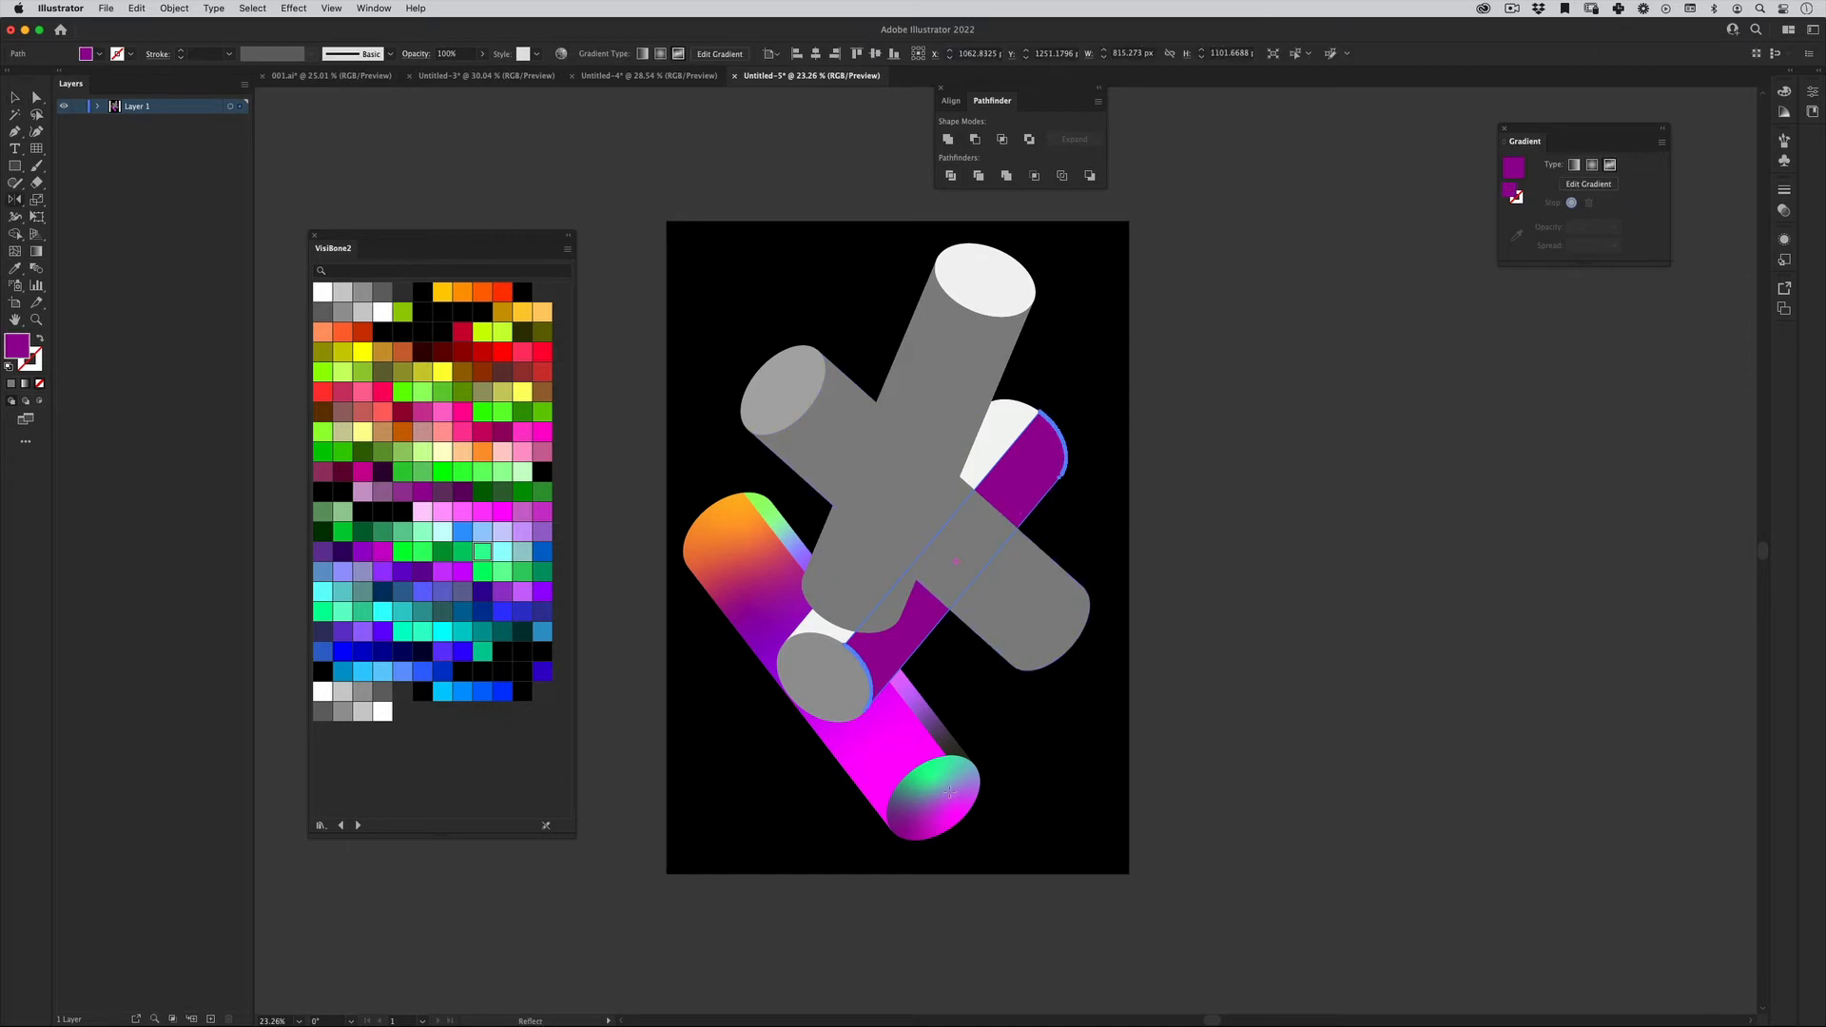
left_click(24, 383)
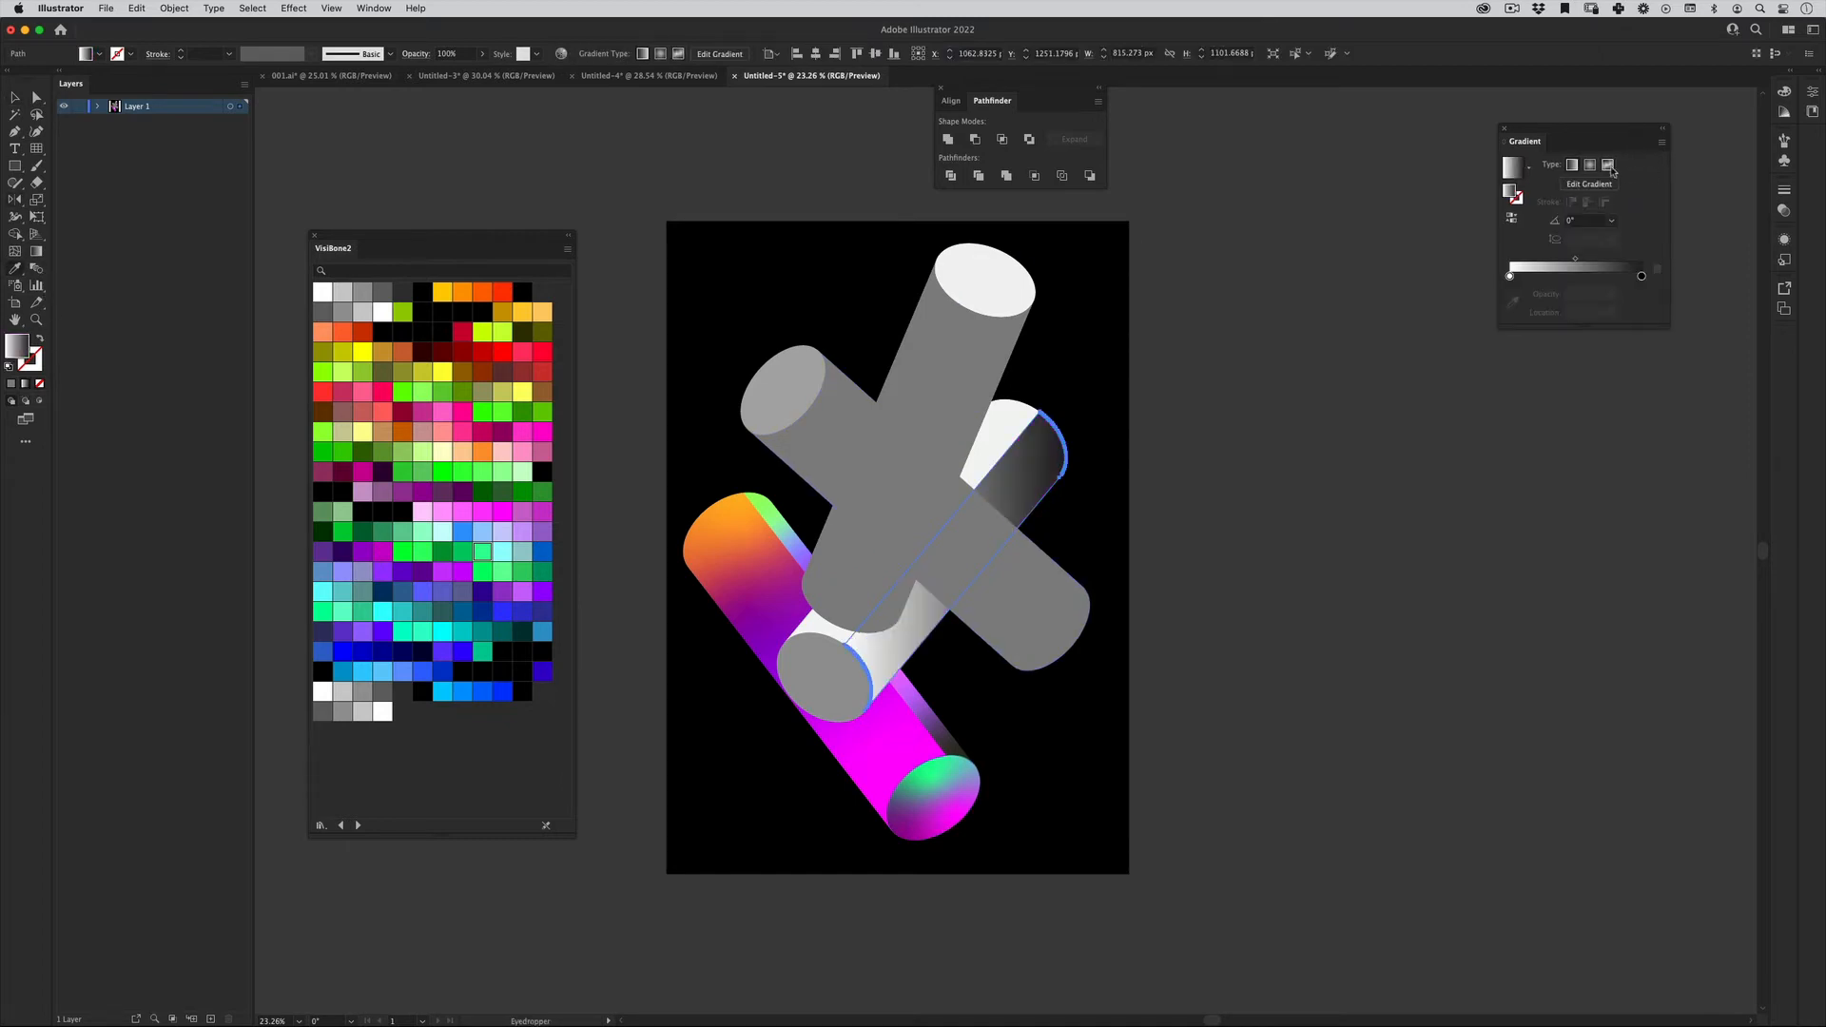
left_click(1608, 166)
left_click(940, 89)
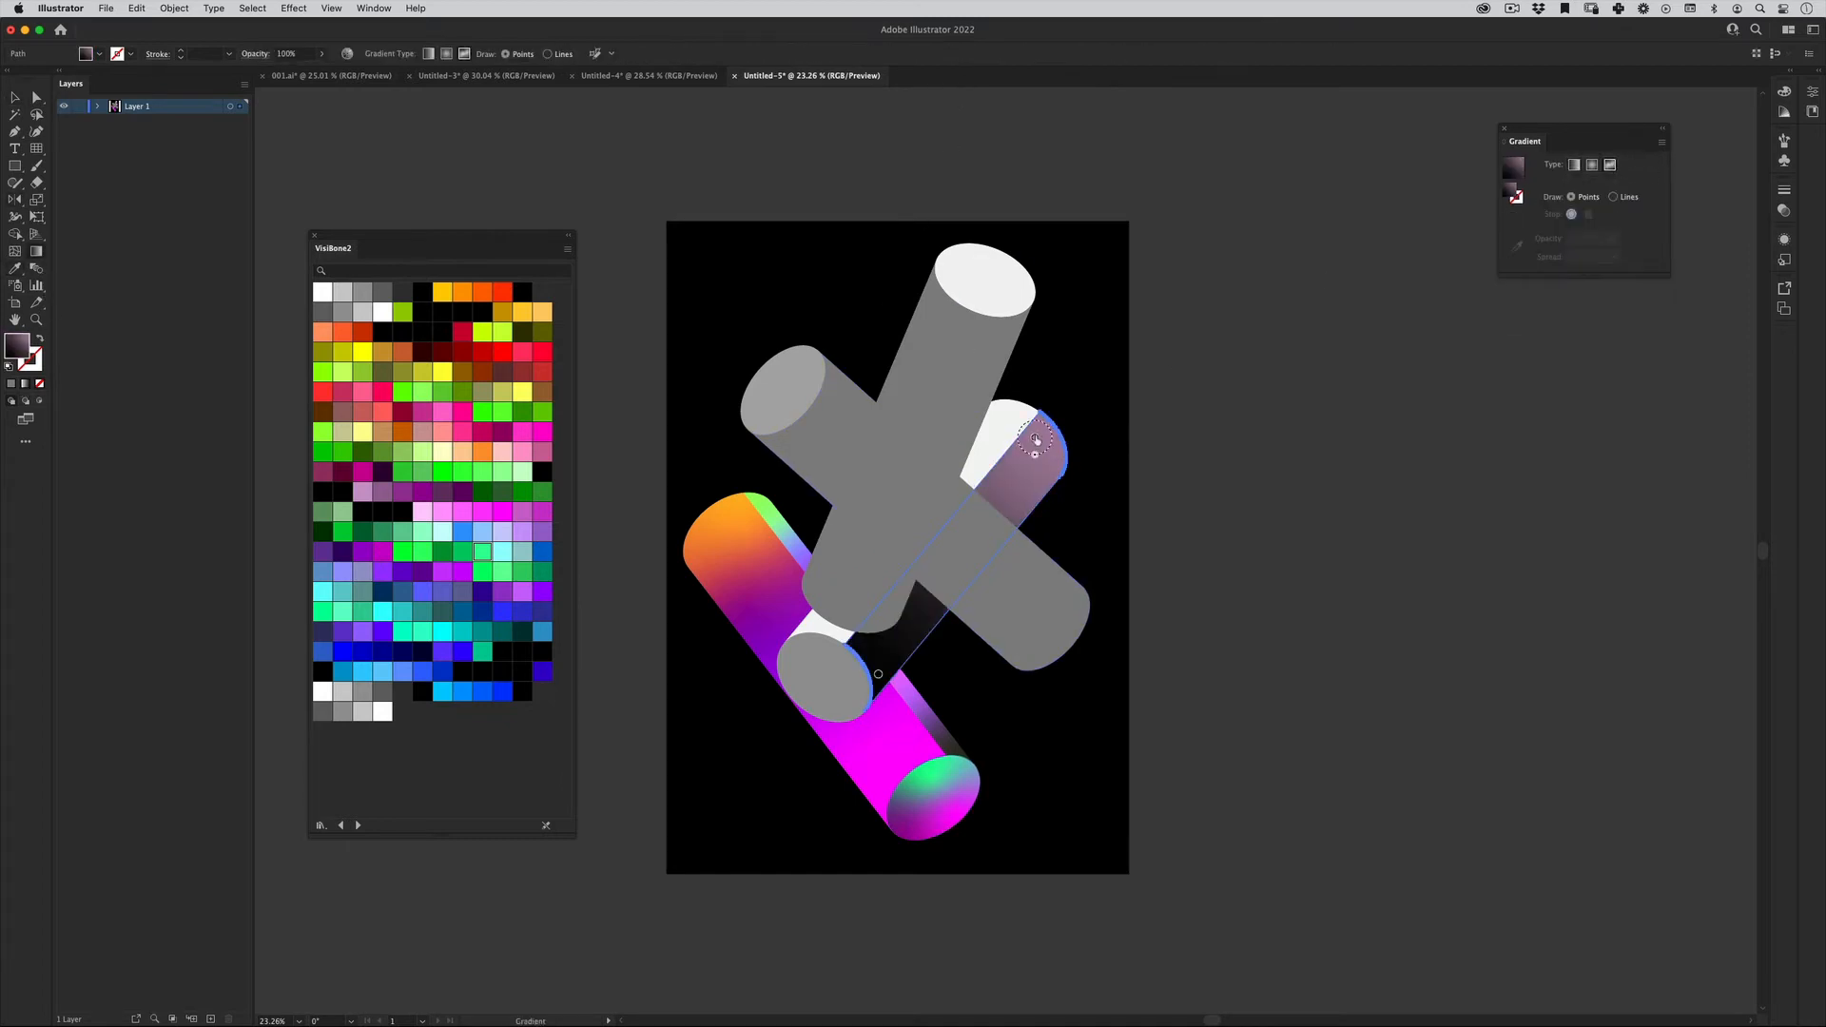
Set the side face's gradient points to dark purple at the upper end, then magenta, light violet, and black at the lower end.
left_click(1036, 441)
left_click(462, 511)
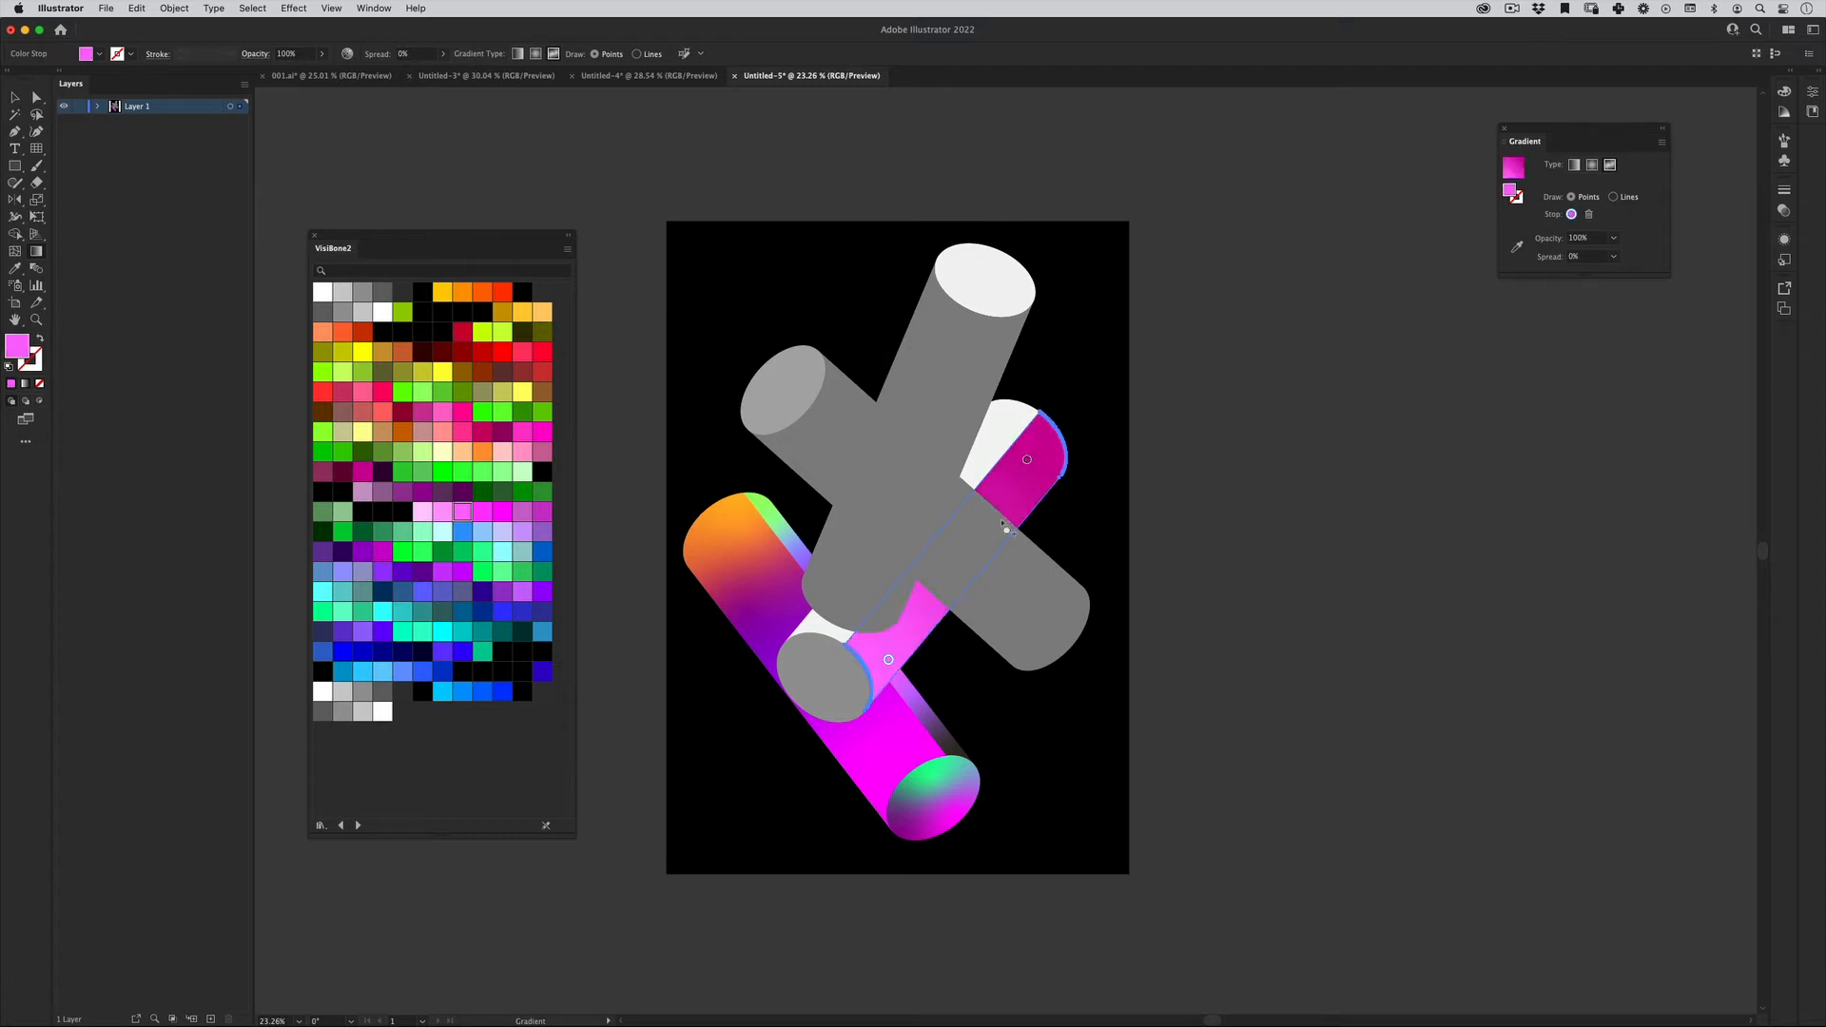
left_click(402, 512)
left_click_drag(928, 590, 942, 580)
left_click_drag(926, 618, 889, 665)
mouse_move(942, 588)
left_mouse_down()
mouse_move(922, 611)
mouse_move(950, 600)
left_mouse_up()
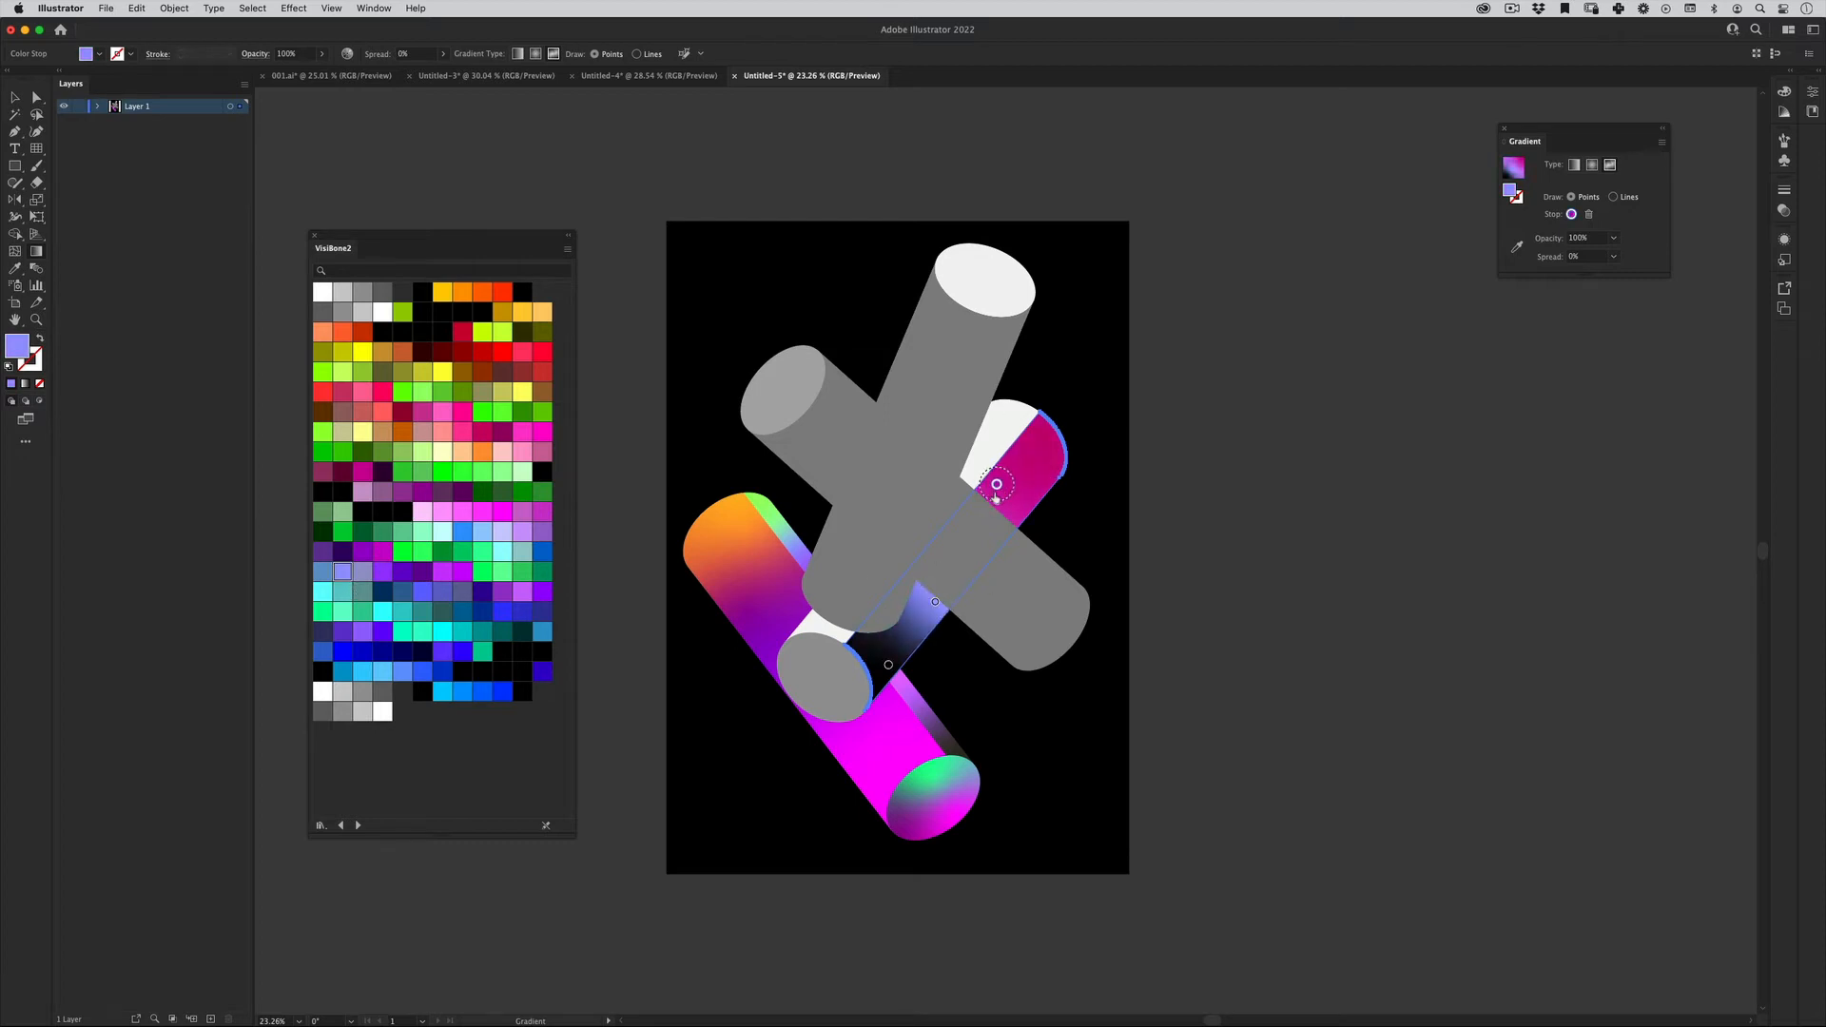
left_click(462, 492)
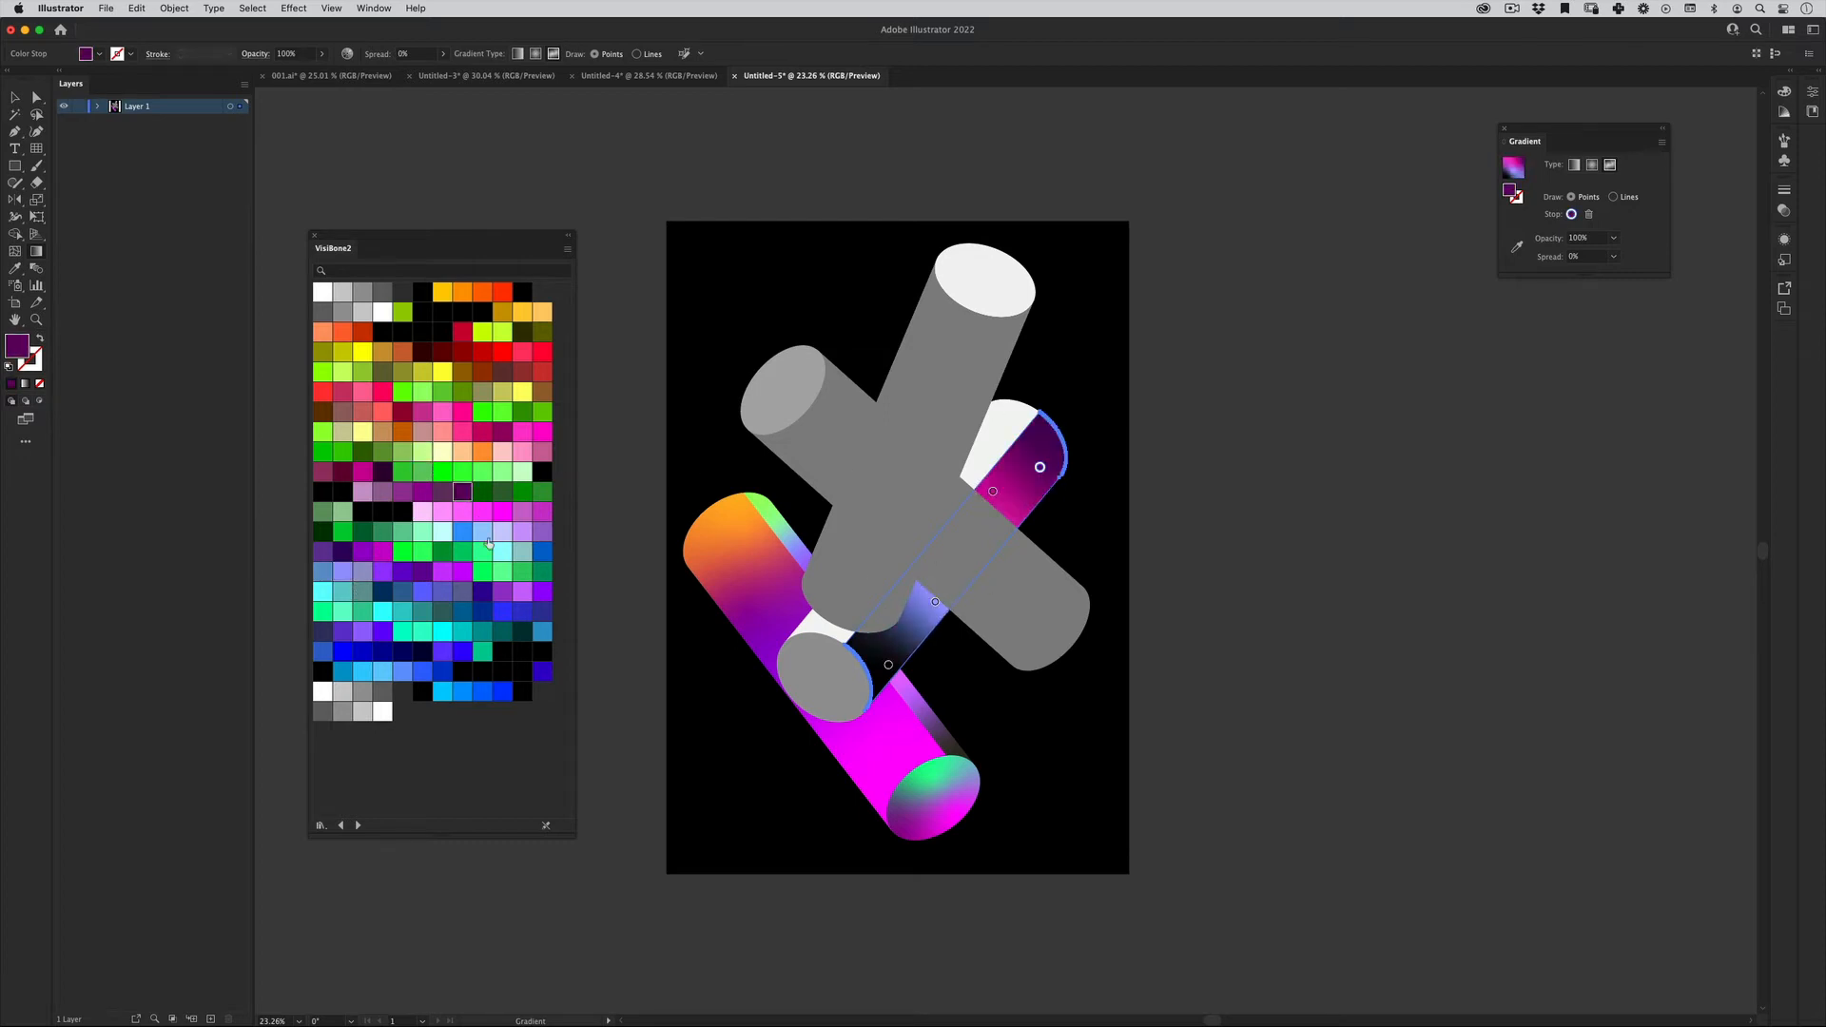
Fill the same cylinder's light side face with a freeform gradient that uses points.
key("v")
left_click(1022, 424)
right_click(1039, 456)
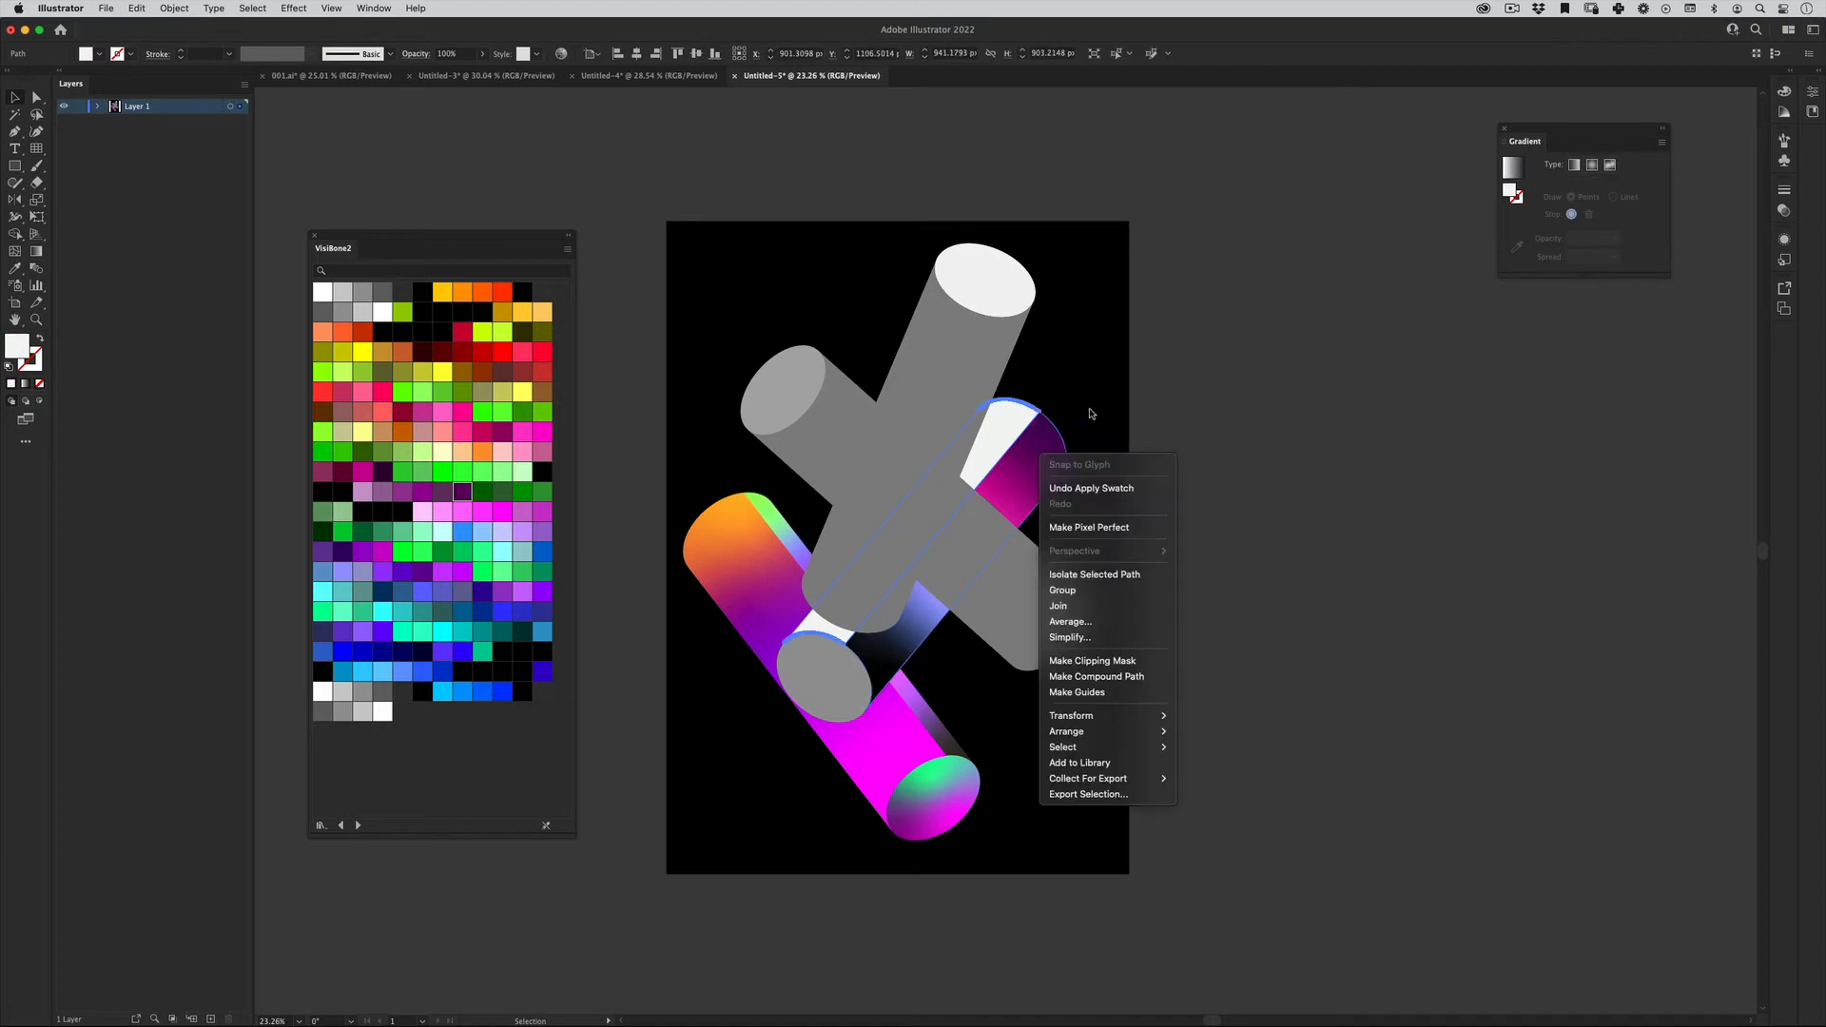
left_click(1093, 411)
left_click(1051, 438)
left_click(985, 440)
key("i")
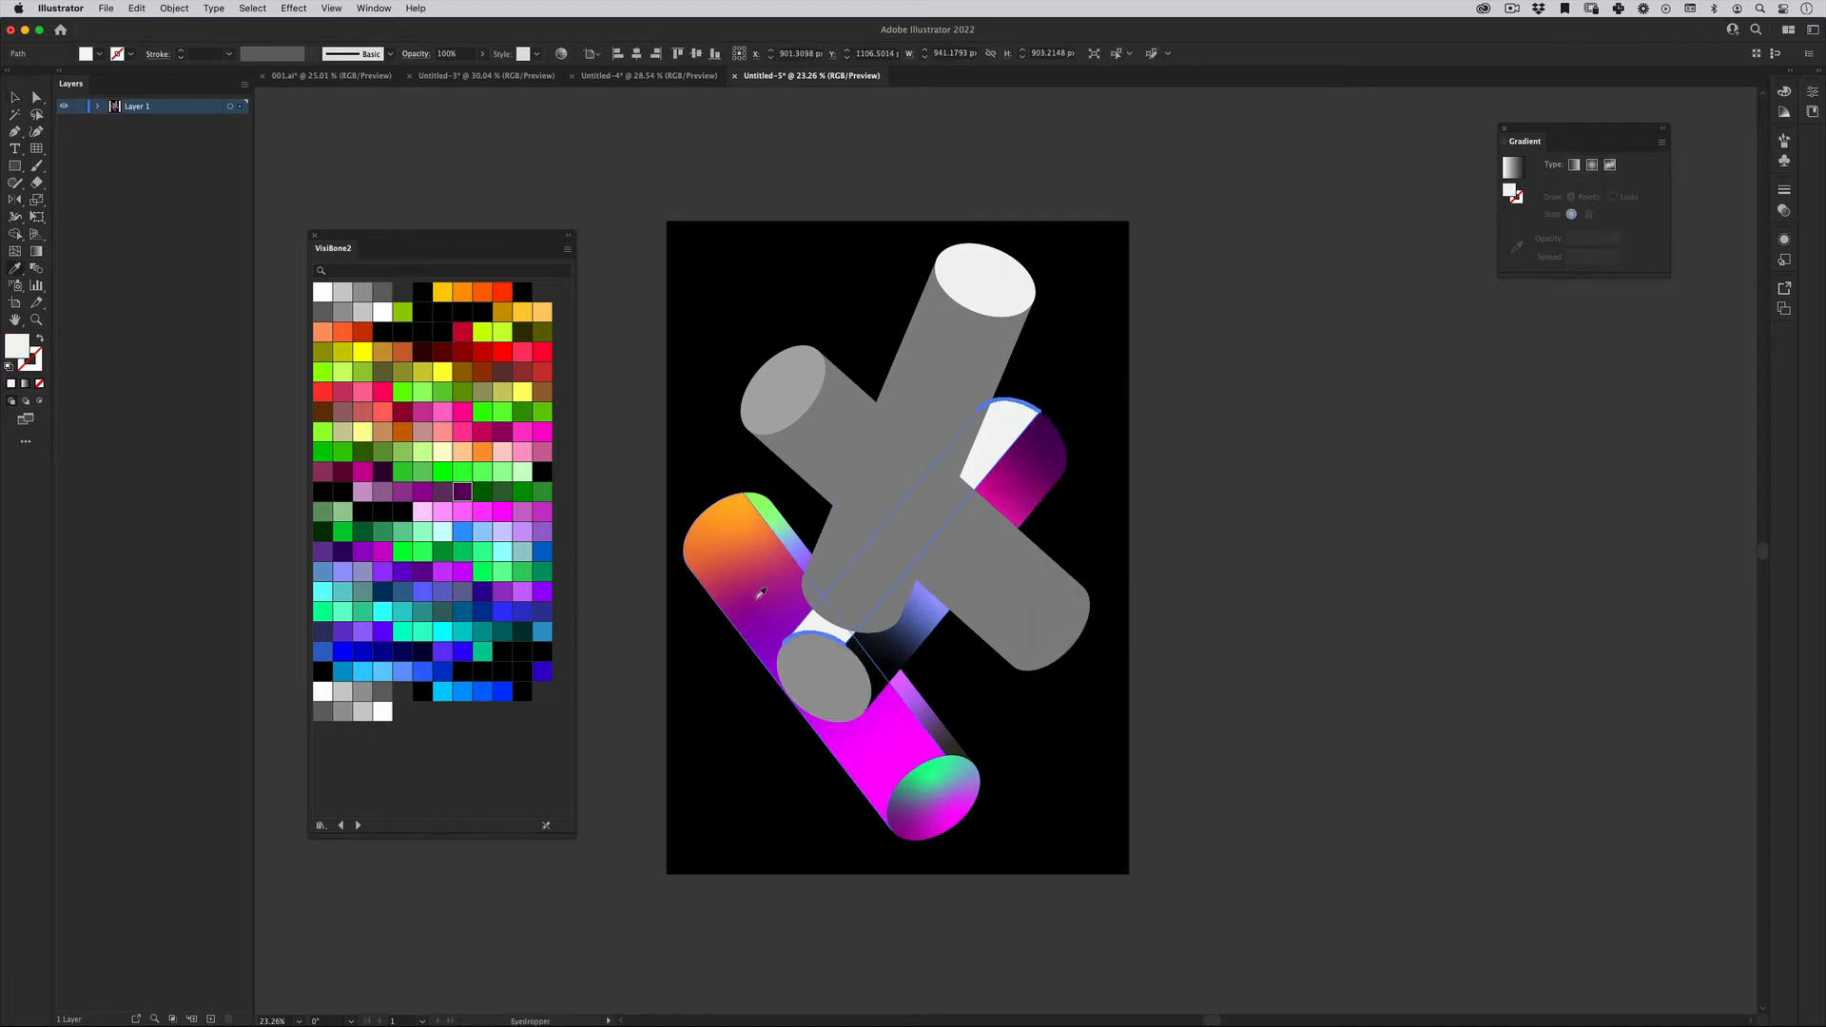
left_click(752, 596)
key("v")
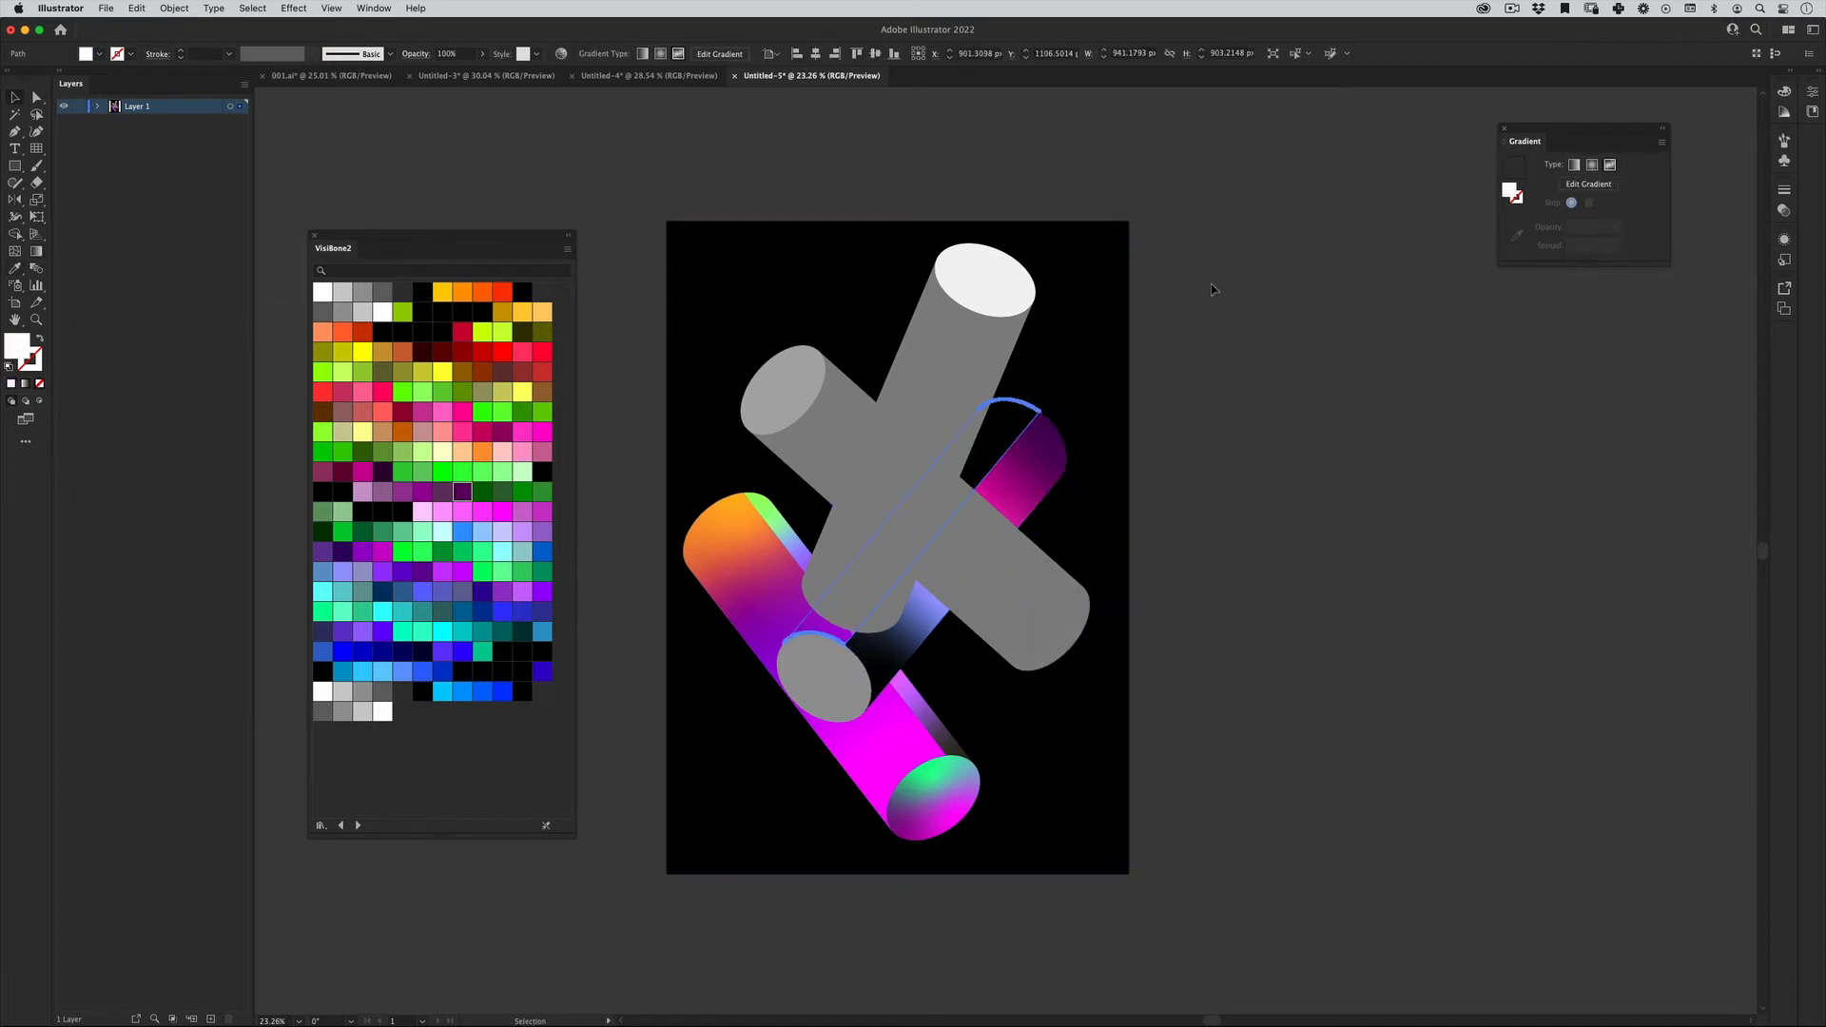
key("g")
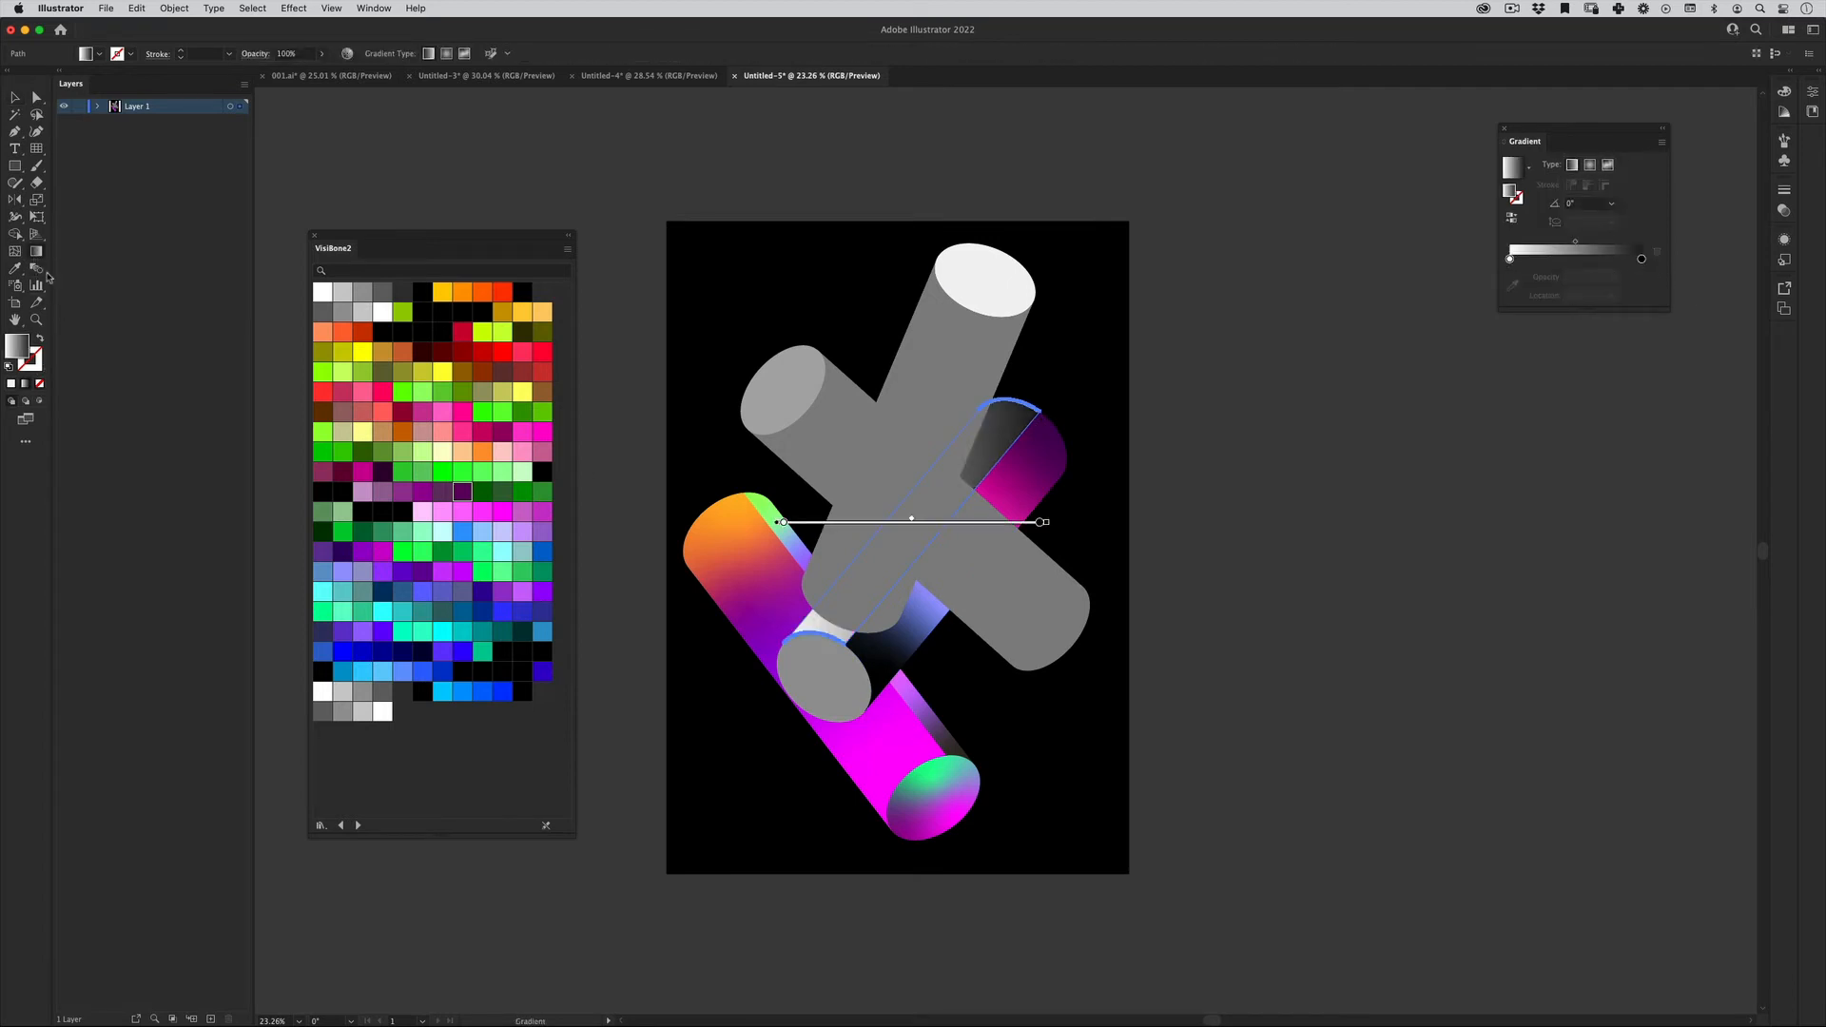
left_click(1608, 165)
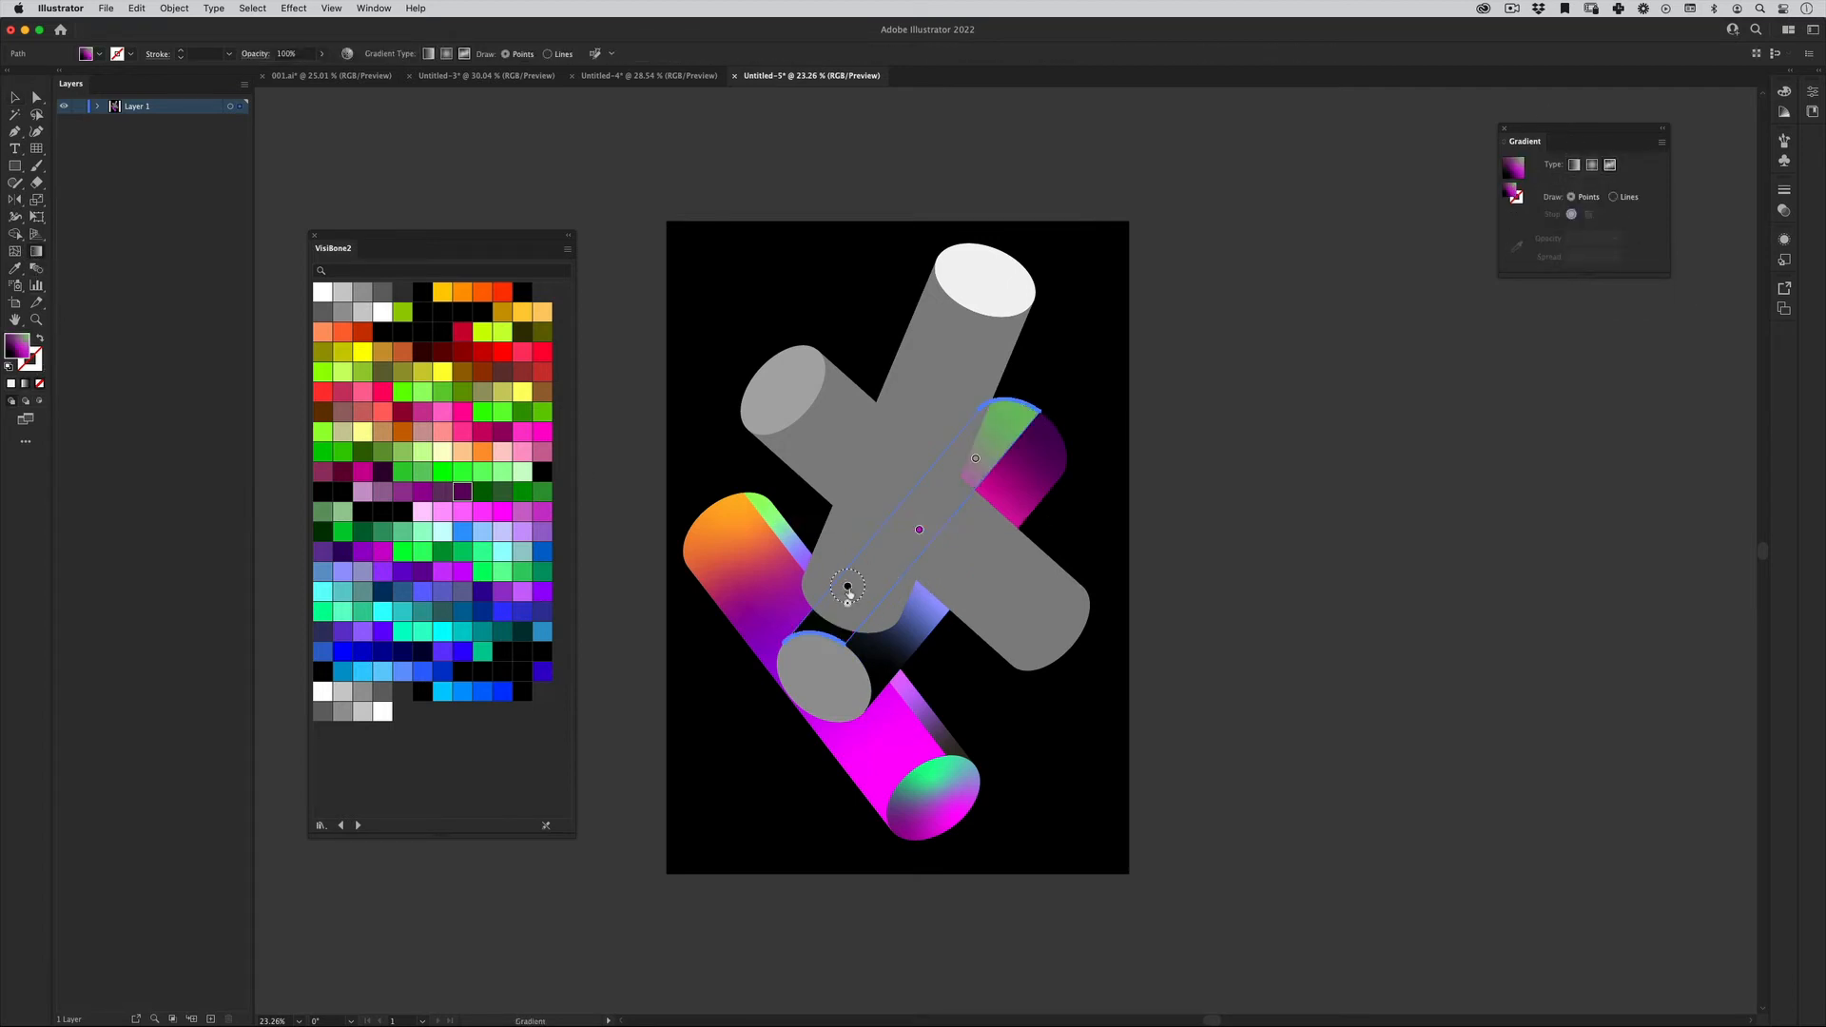
Color the light face's lower gradient point pale cyan and add a sky blue point near the upper end.
left_click(829, 605)
left_click(422, 514)
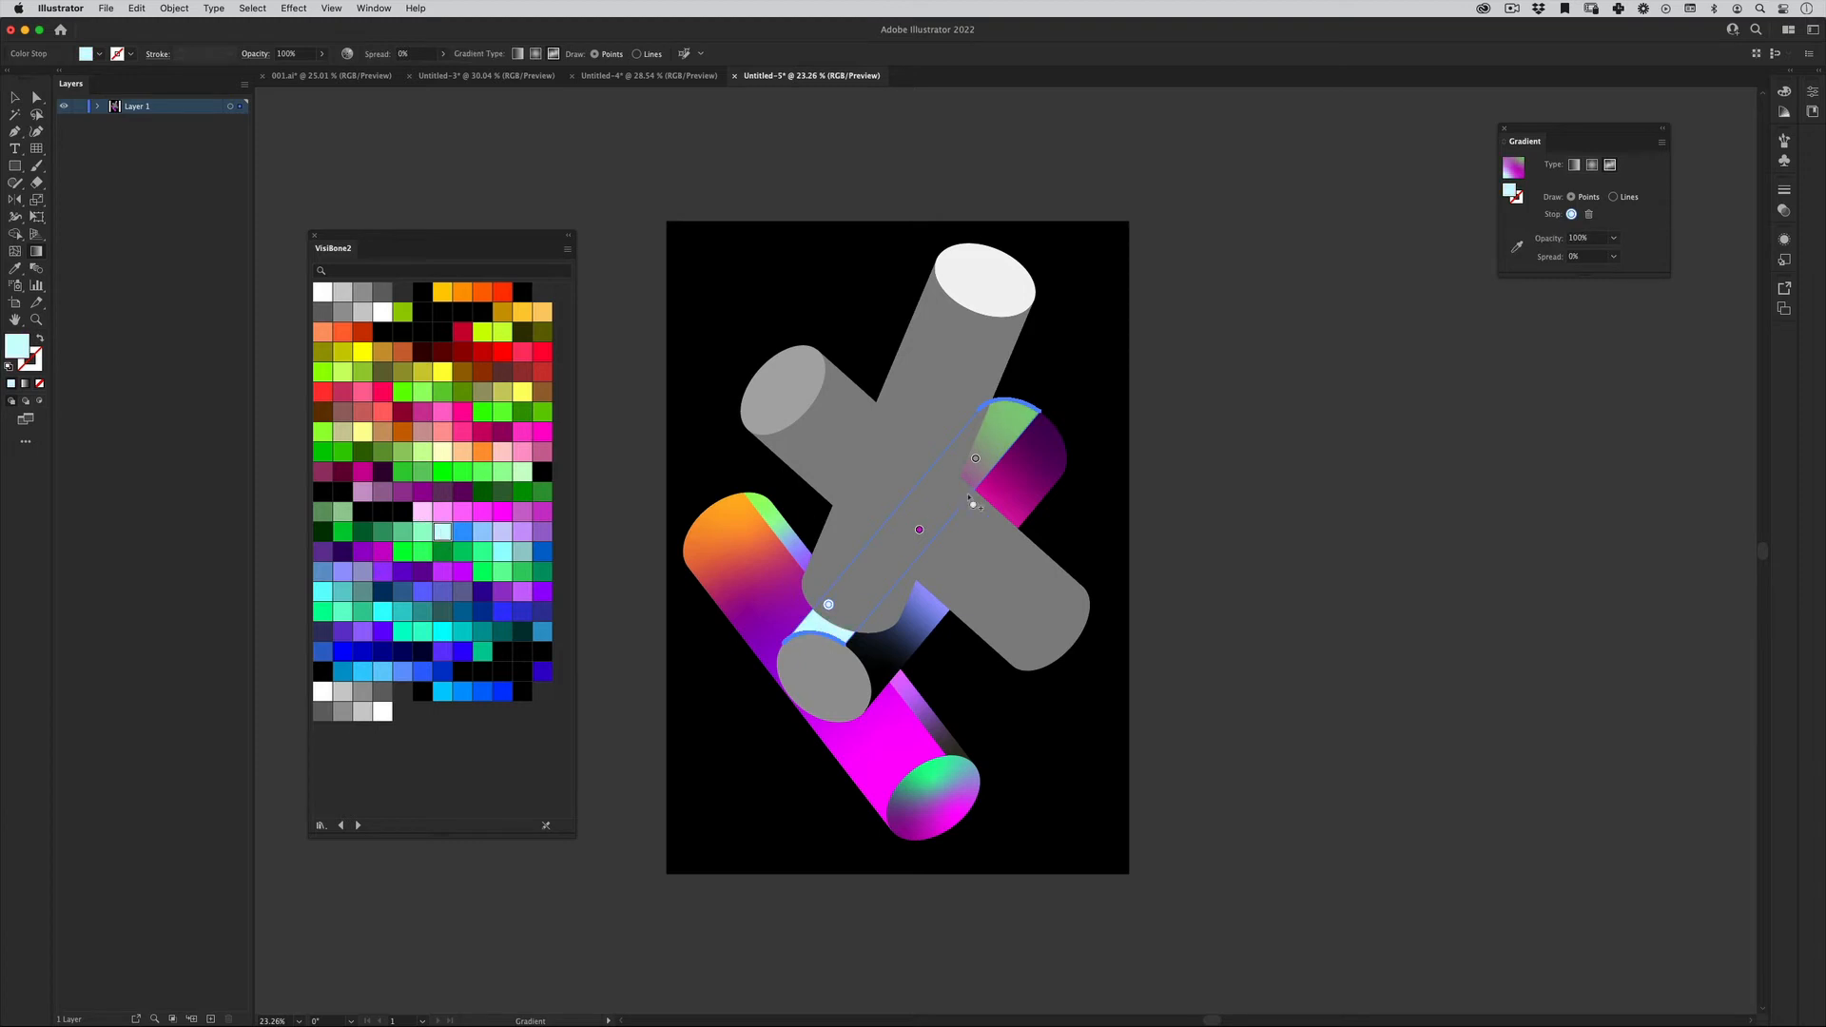
left_click(983, 463)
left_click(363, 672)
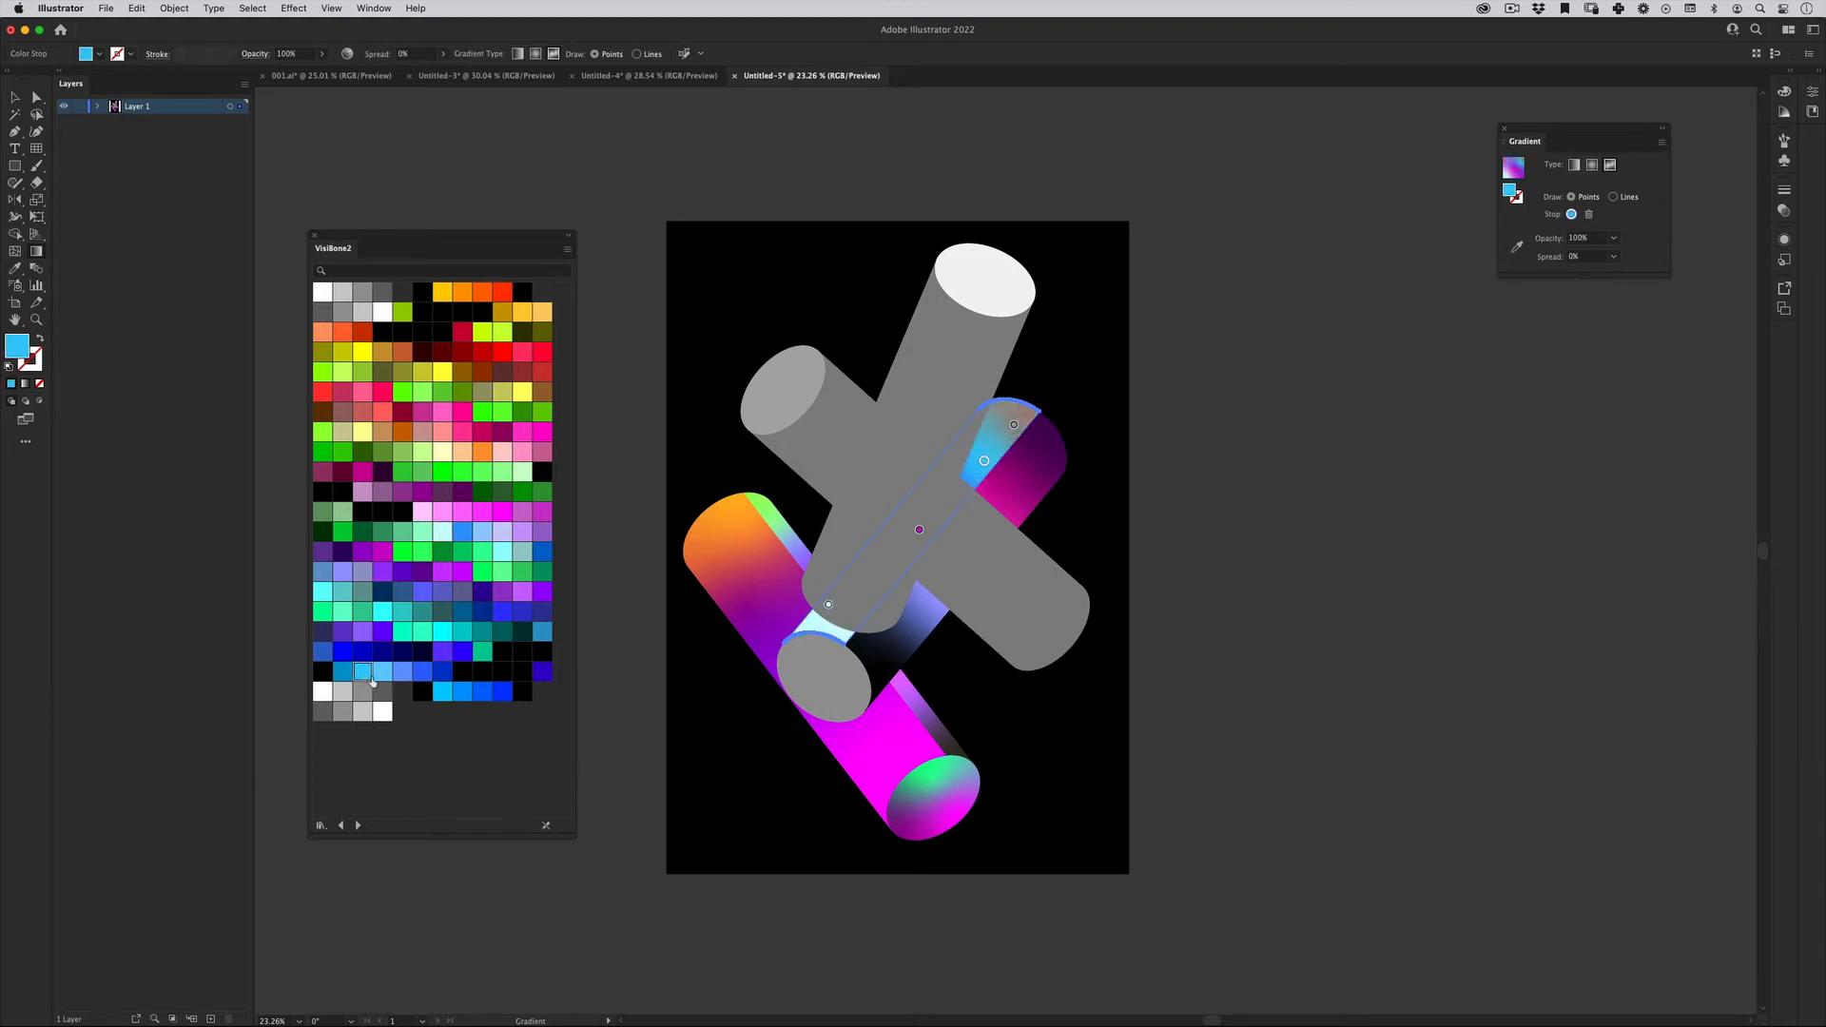
key("v")
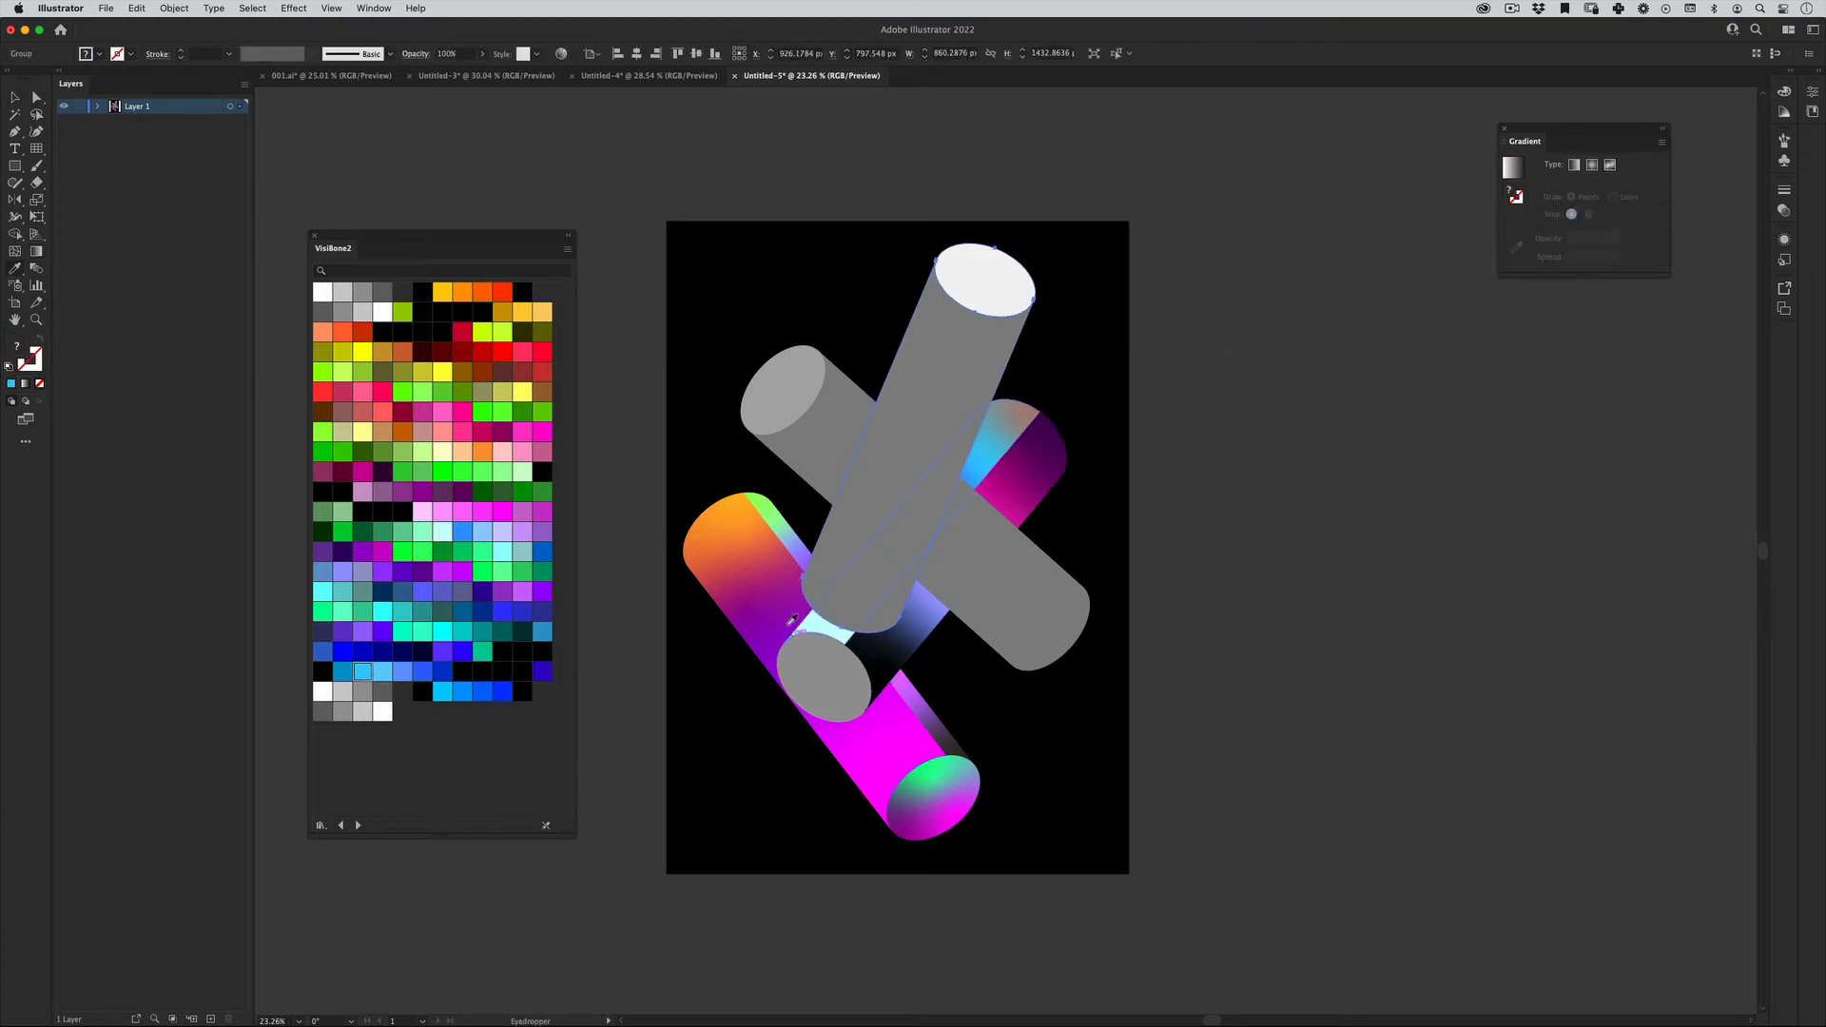
Try to copy the lower-left cylinder's wide-face gradient onto the upright cylinder.
left_click(787, 624)
key("super+z")
left_click(1322, 244)
Ungroup the upright cylinder and copy onto it the magenta and dark purple side-face gradient of the cylinder behind it.
left_click(978, 359)
right_click(979, 358)
left_click(1020, 486)
left_click(1198, 355)
left_click(940, 372)
left_click(1033, 455)
key("v")
left_click(1062, 364)
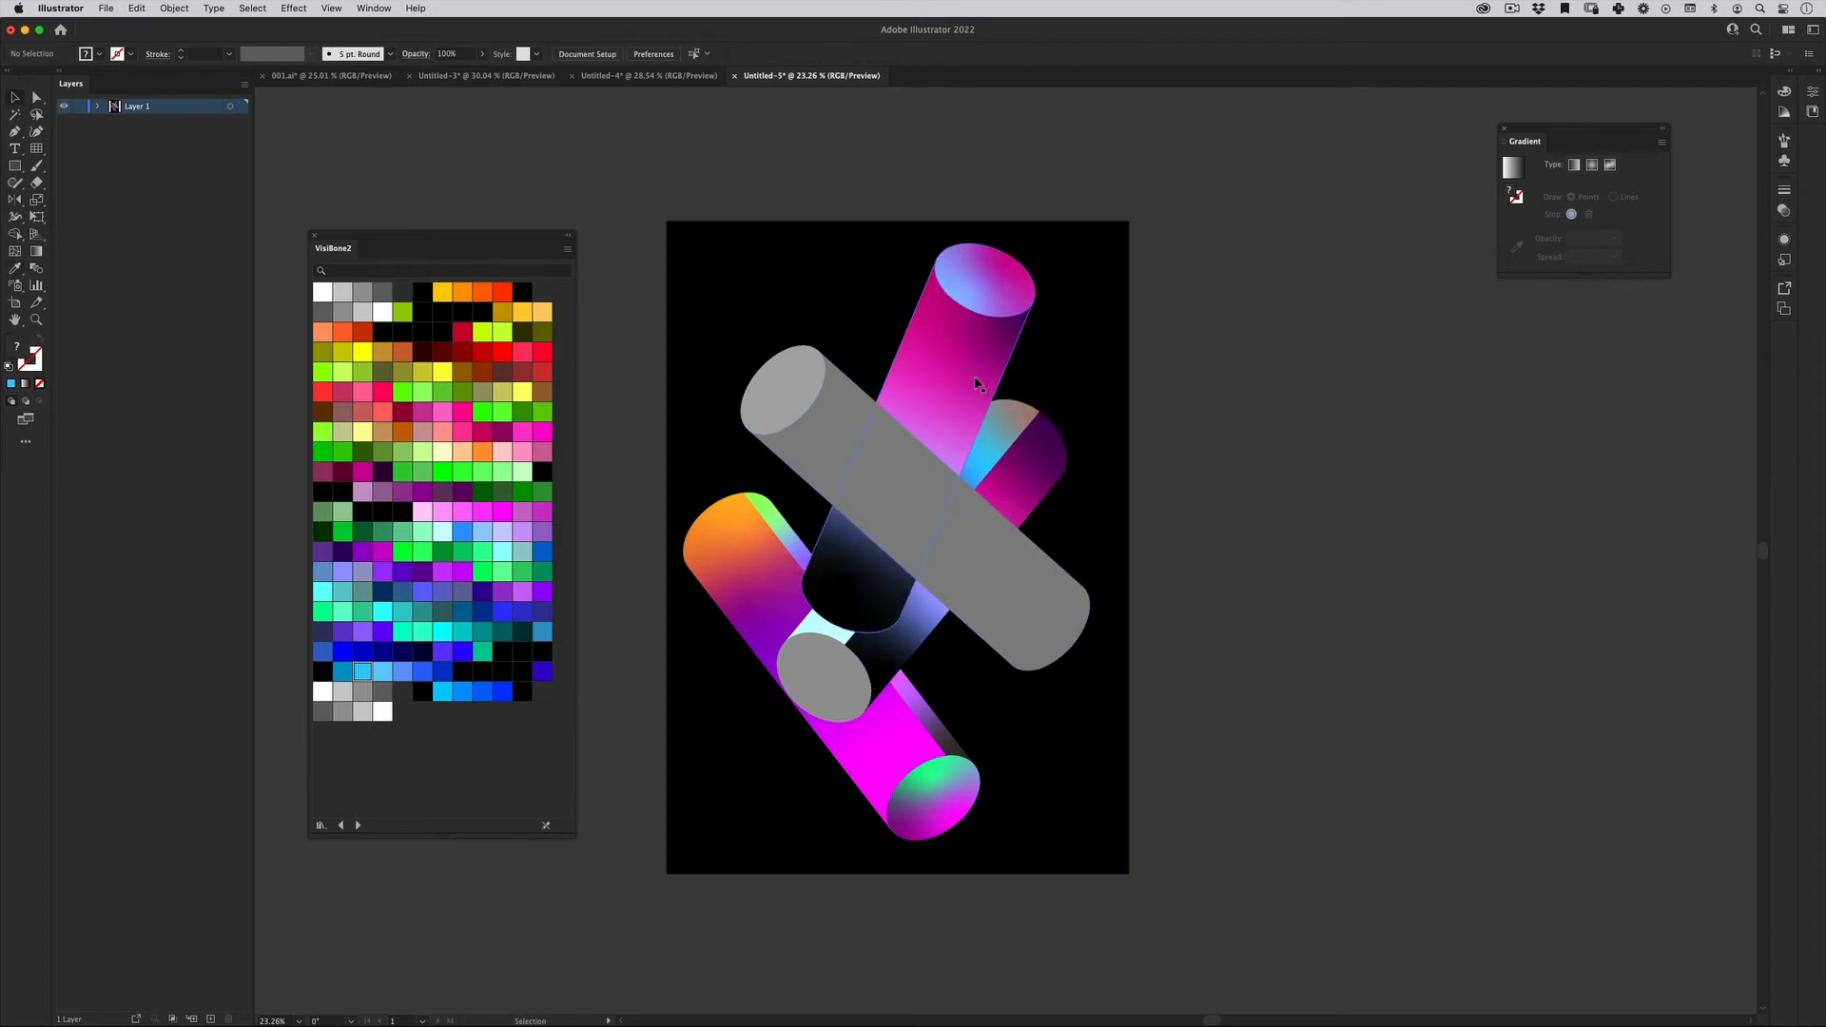
Ungroup the upright cylinder again so that its body and end face are separate.
double_click(969, 366)
double_click(1223, 238)
right_click(963, 346)
left_click(999, 474)
left_click(1065, 366)
Rearrange the upright cylinder body's gradient points with dark purple at the upper end, magenta in the middle, and light violet toward the lower end.
left_click(1002, 362)
left_click(36, 251)
left_click_drag(903, 506, 916, 375)
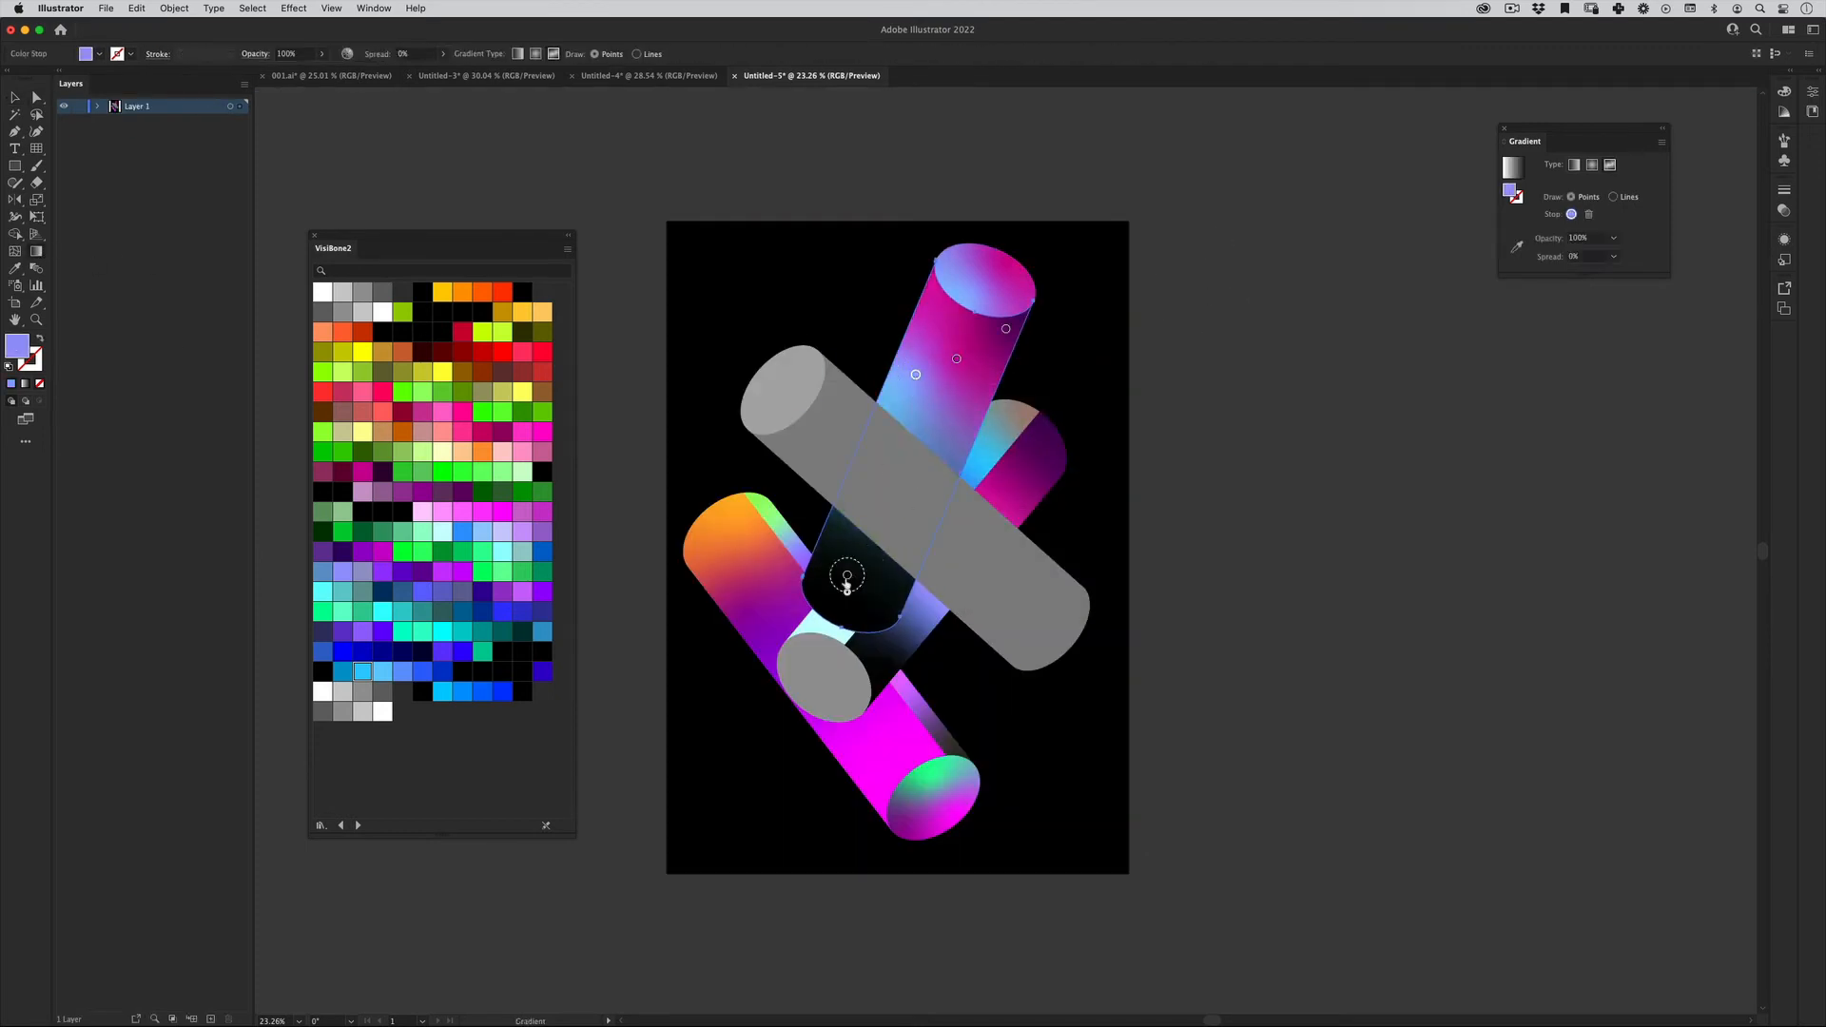
left_click_drag(848, 575, 934, 435)
left_click_drag(916, 374, 858, 557)
left_click_drag(935, 436, 894, 504)
left_click_drag(847, 591, 846, 550)
left_click_drag(894, 504, 907, 565)
left_click_drag(956, 361, 915, 428)
left_click_drag(1006, 330, 975, 403)
Move the light violet gradient point on the upright cylinder's end face to its upper-left edge.
key("v")
left_click(1006, 278)
left_click(37, 253)
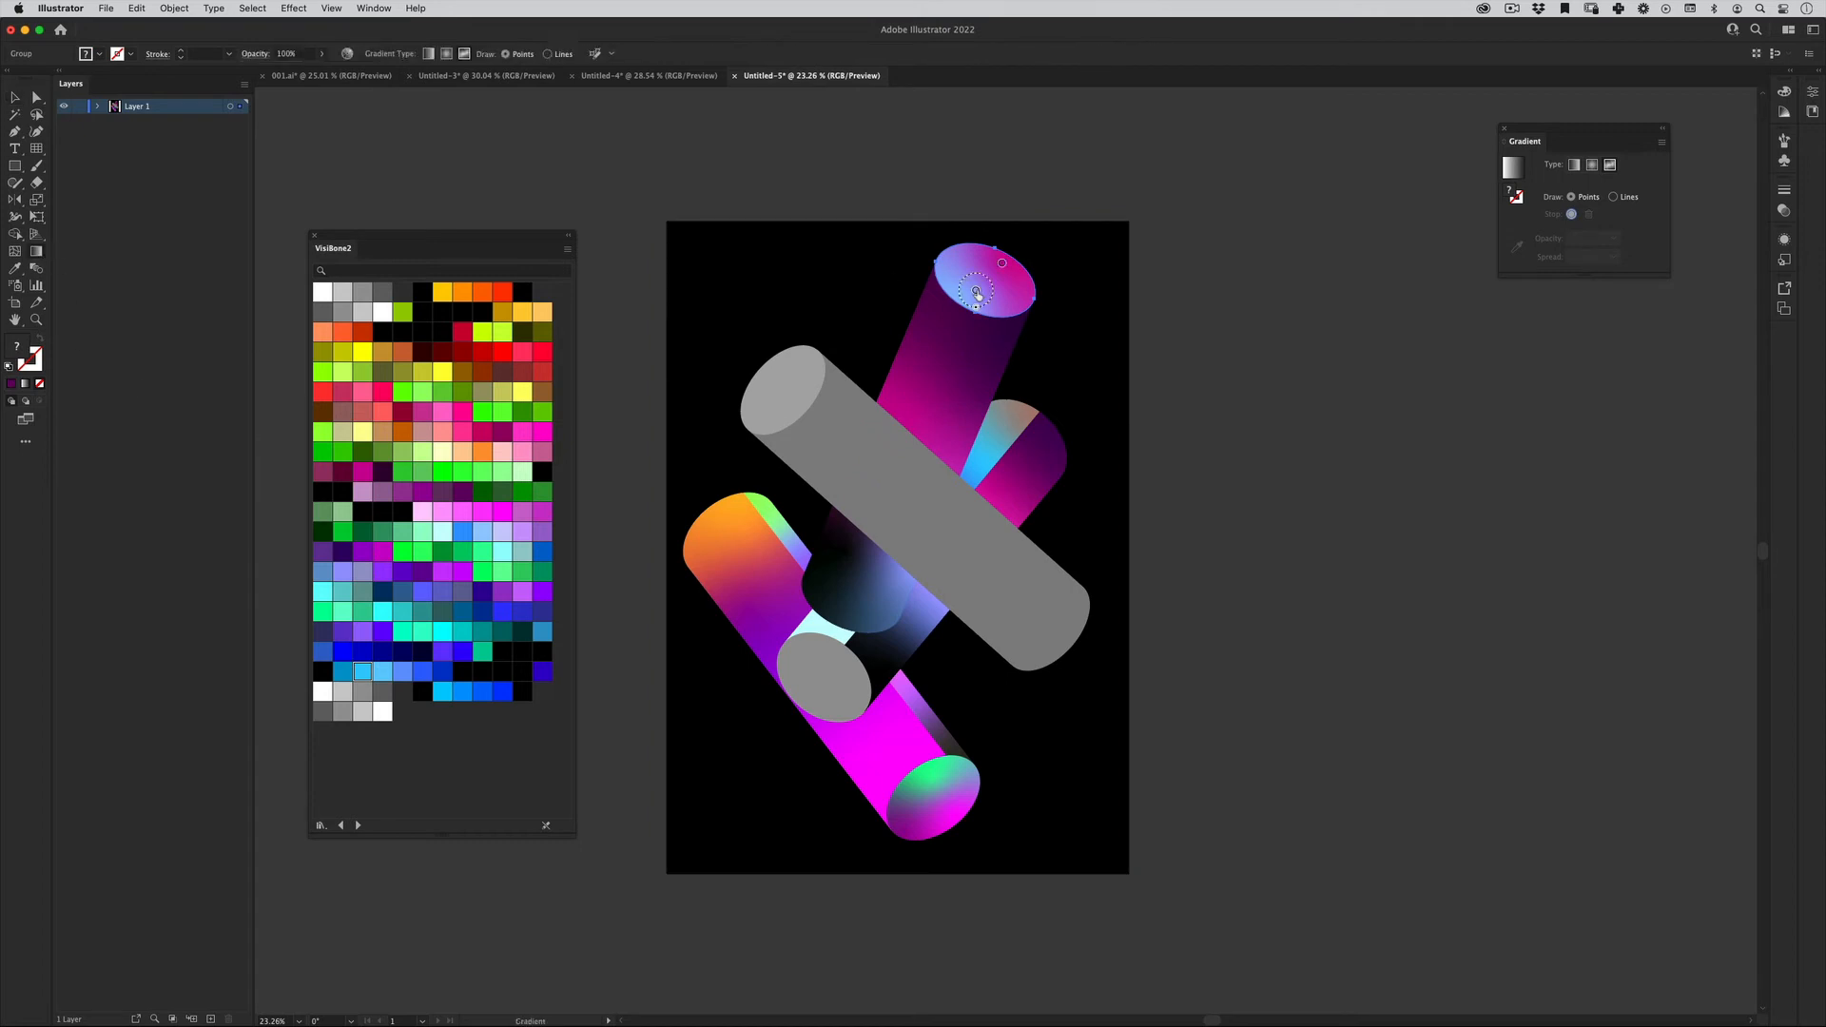
left_click_drag(977, 292, 958, 255)
Copy the upright cylinder's gradient onto the gray cylinder crossing in front of it, and ungroup that cylinder into separate faces.
key("v")
left_click(887, 410)
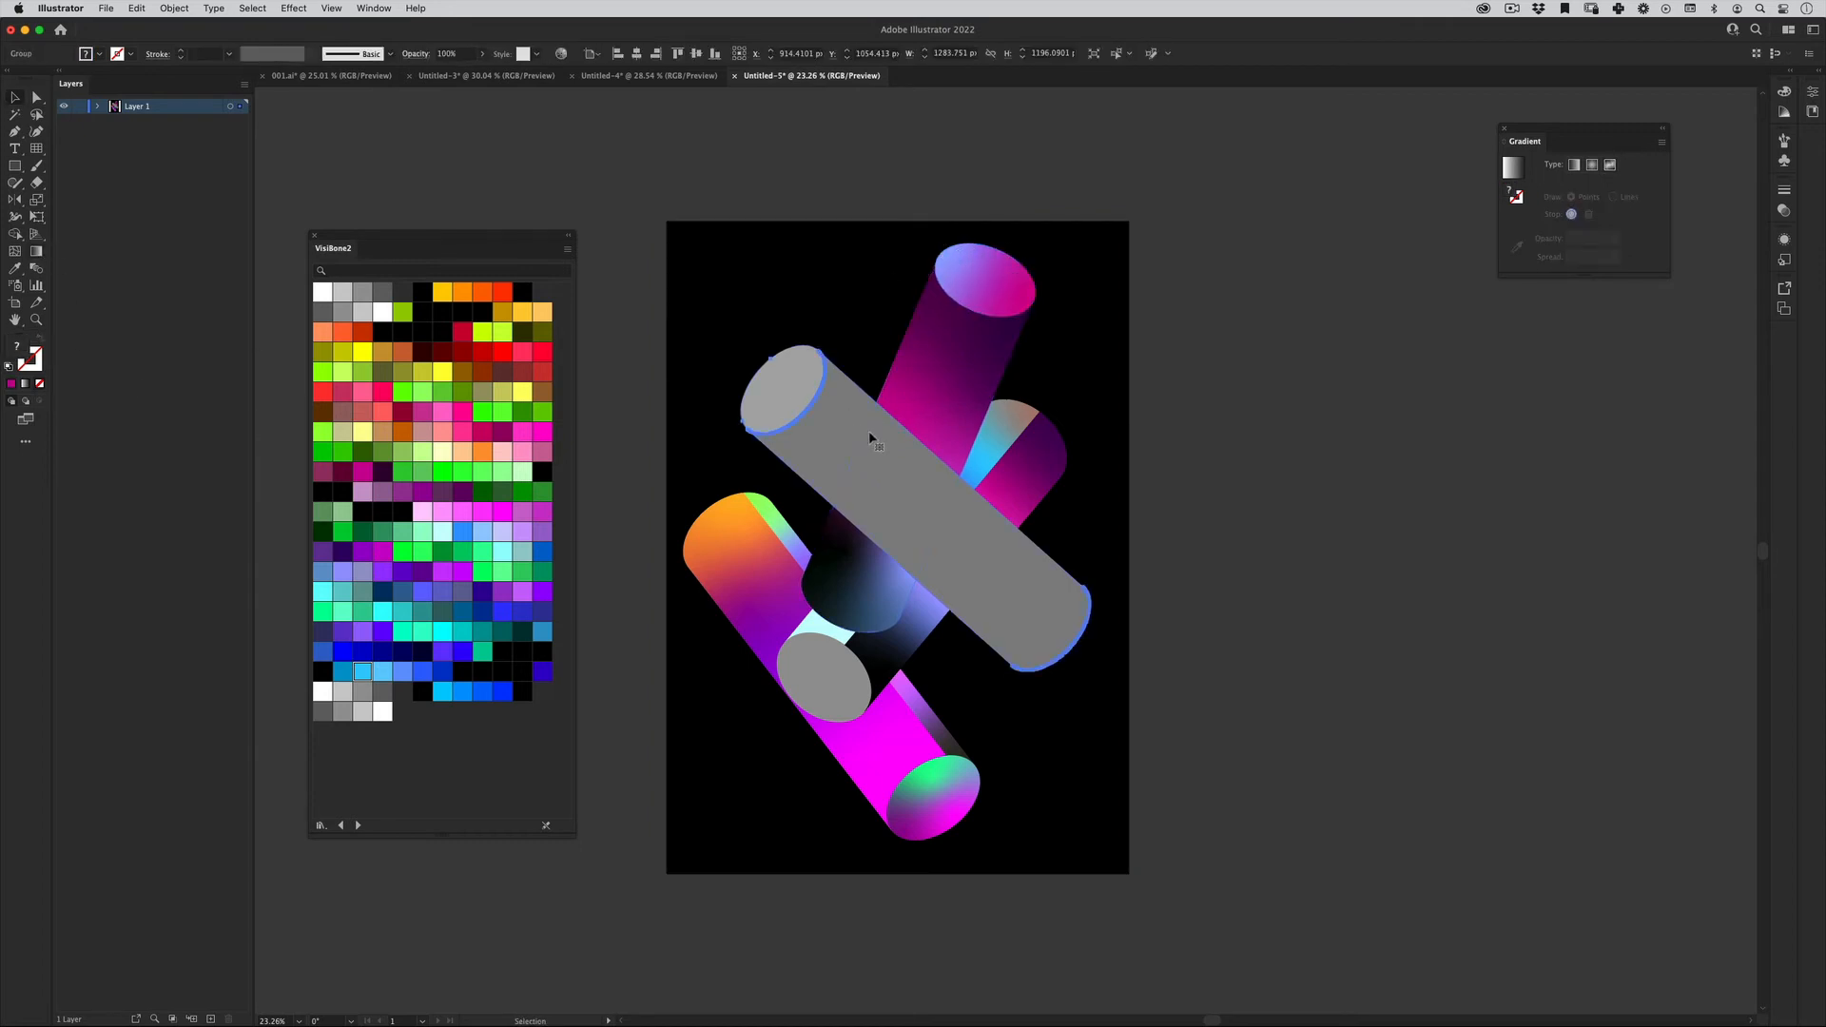
left_click(945, 365)
key("v")
right_click(835, 436)
left_click(889, 571)
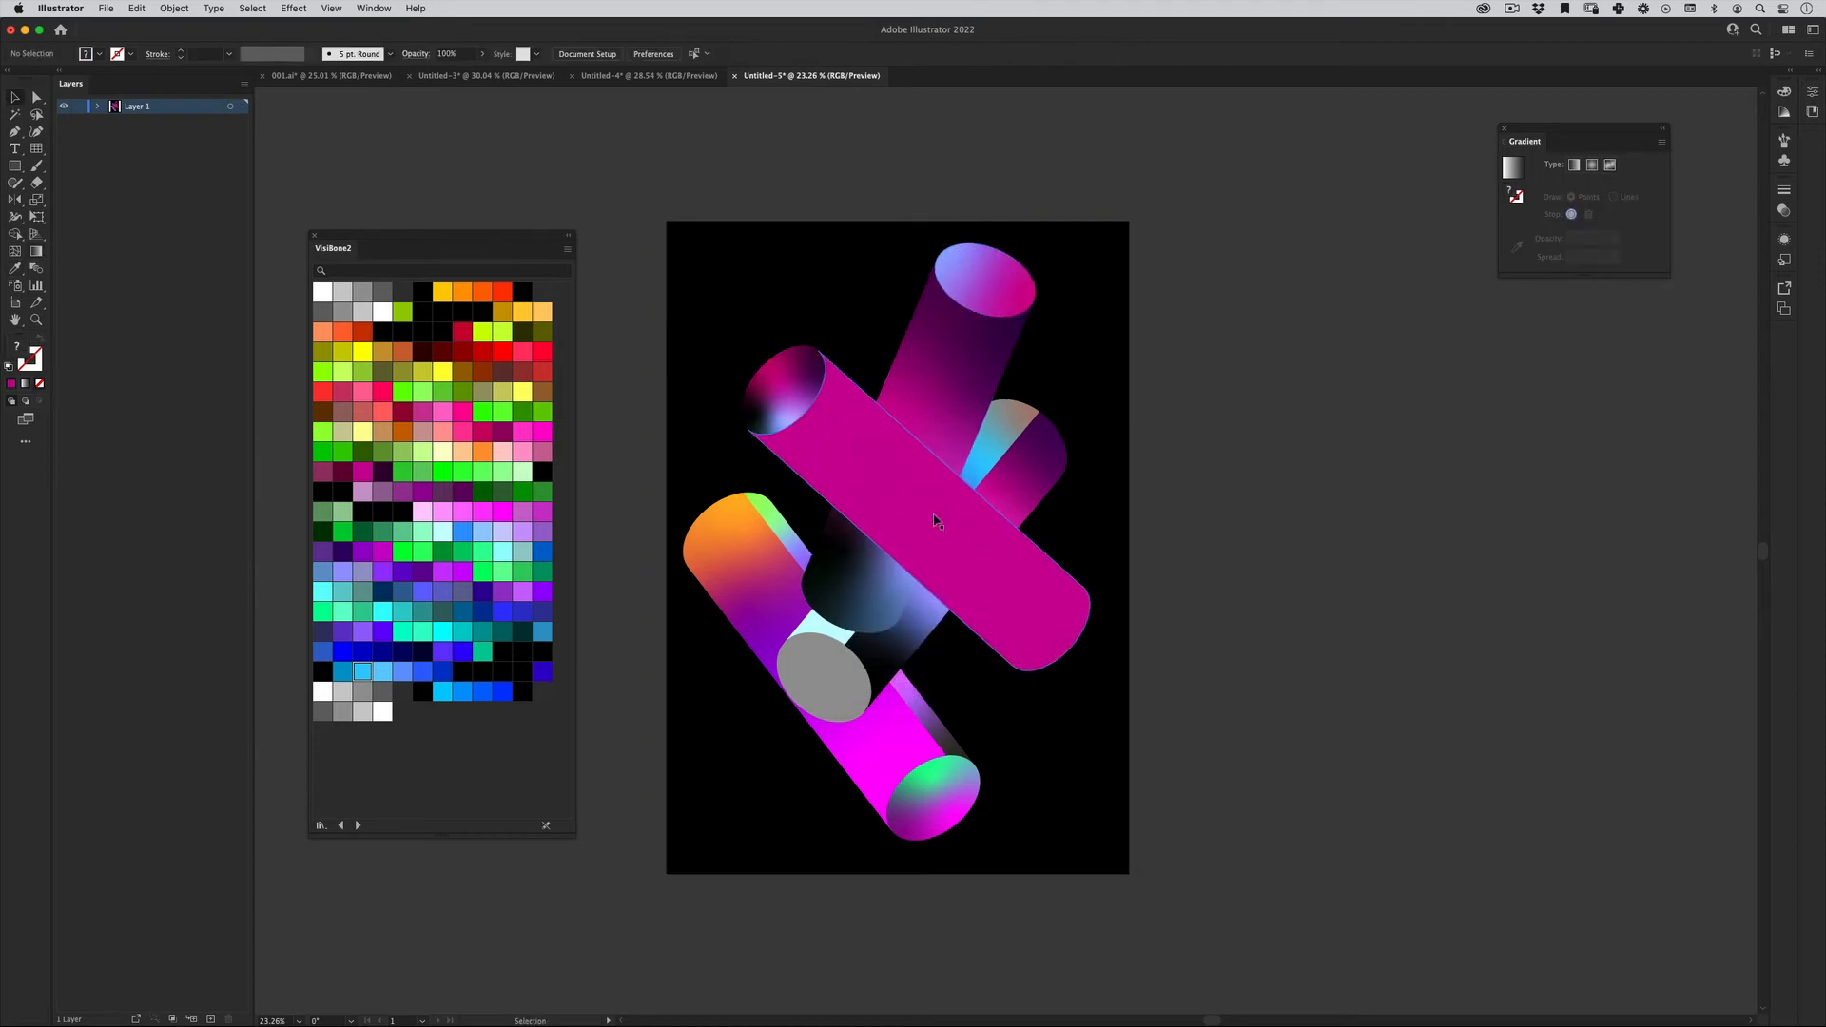
right_click(912, 499)
left_click(965, 633)
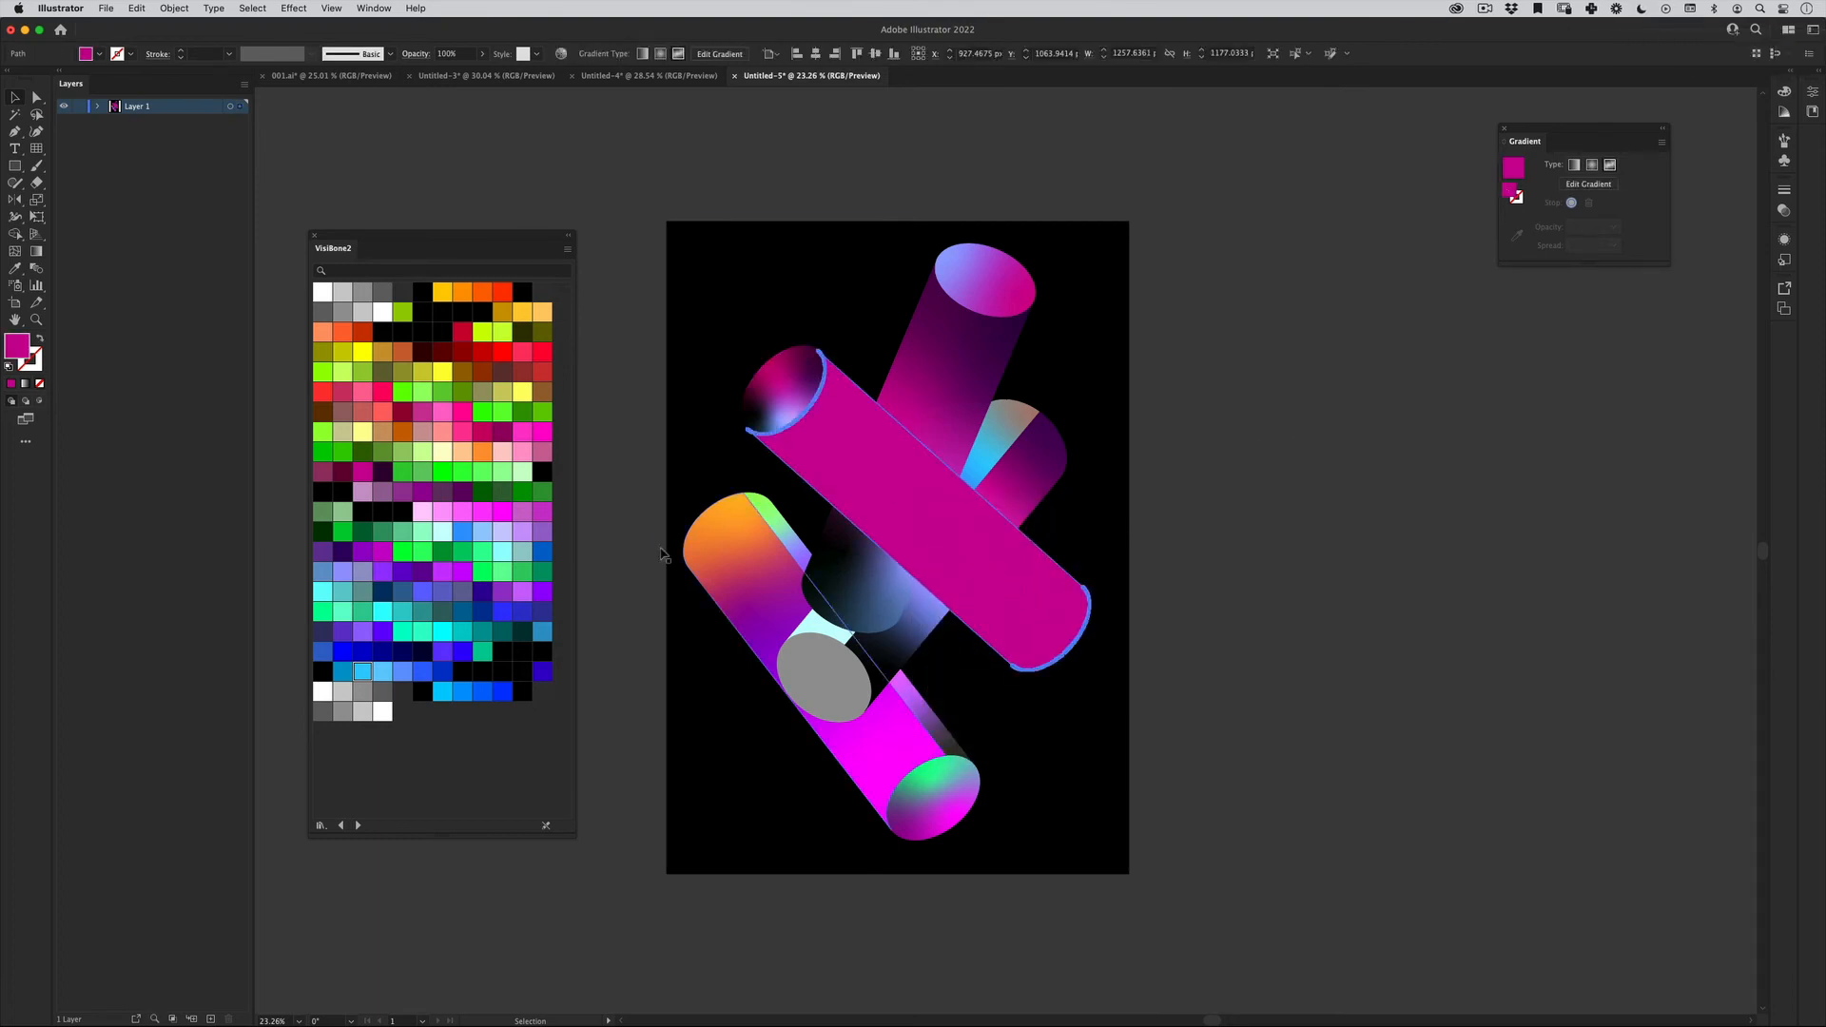
Color the front cylinder body's gradient points magenta at the upper end, blue-violet in the middle, and deep blue at the lower end.
left_click(37, 252)
left_click(842, 439)
left_click(502, 511)
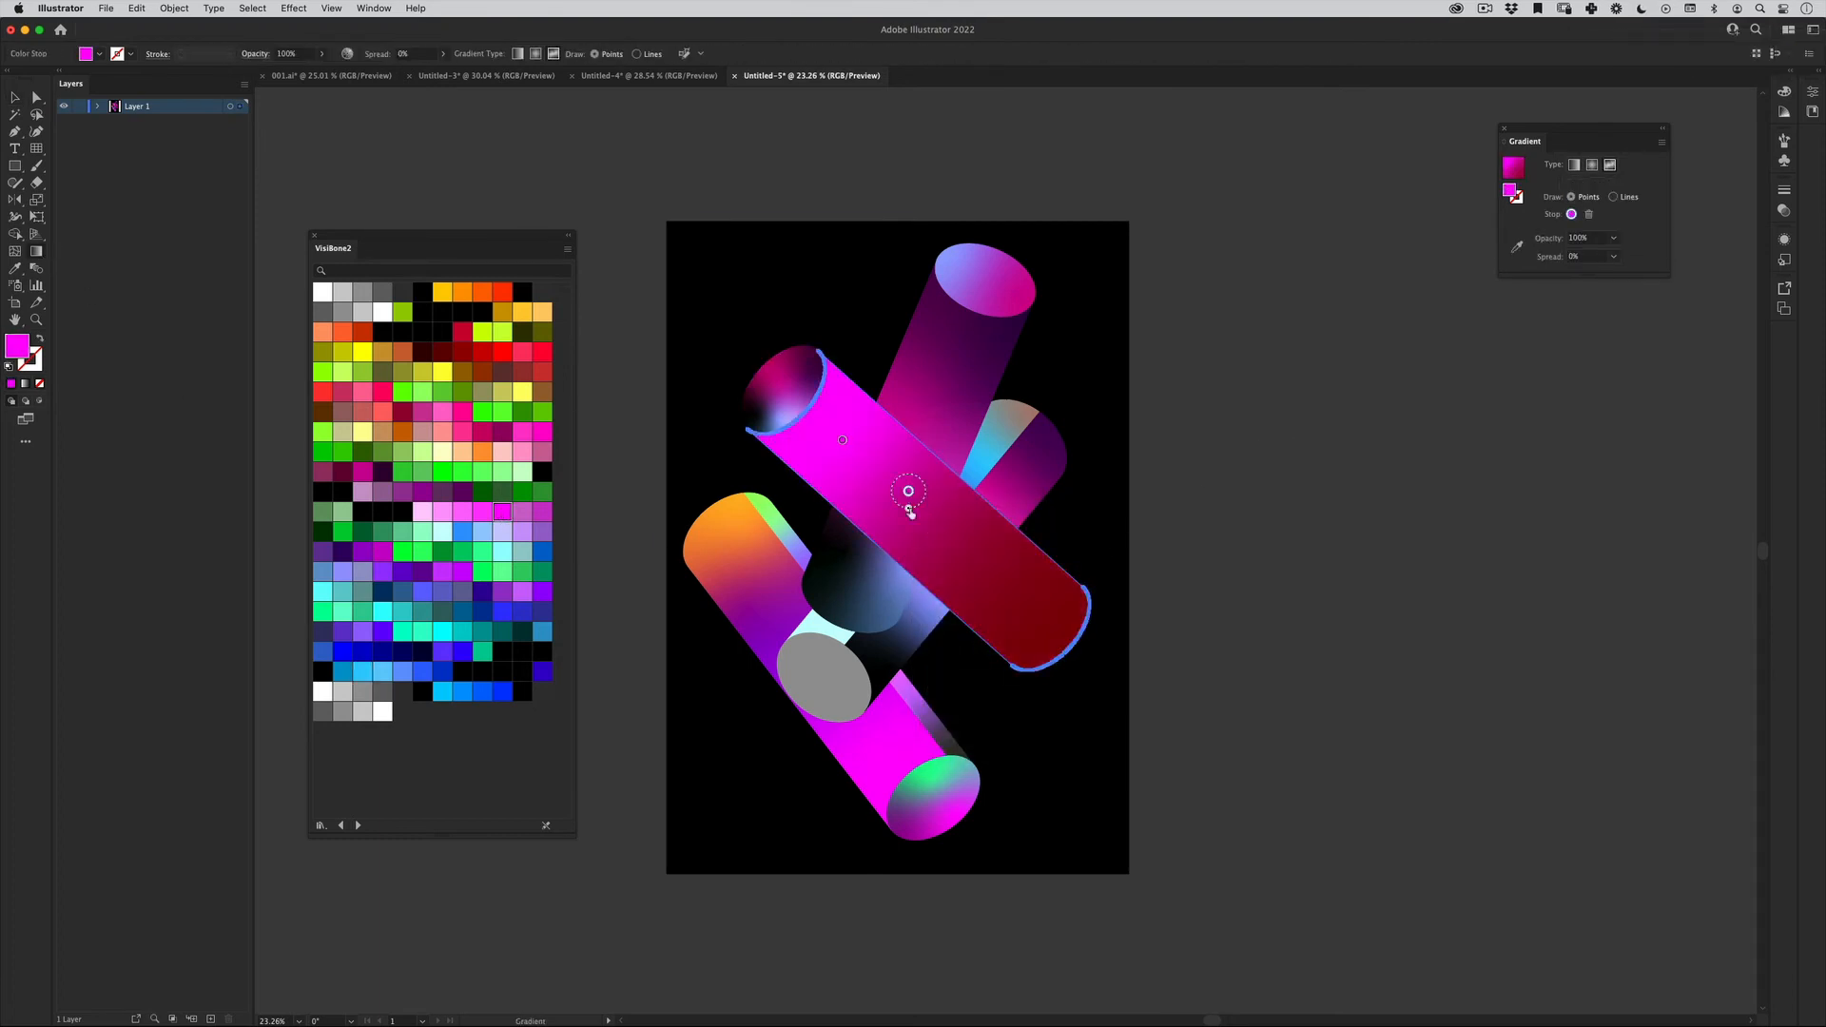
left_click(918, 536)
left_click(429, 598)
left_click(1031, 600)
left_click(542, 672)
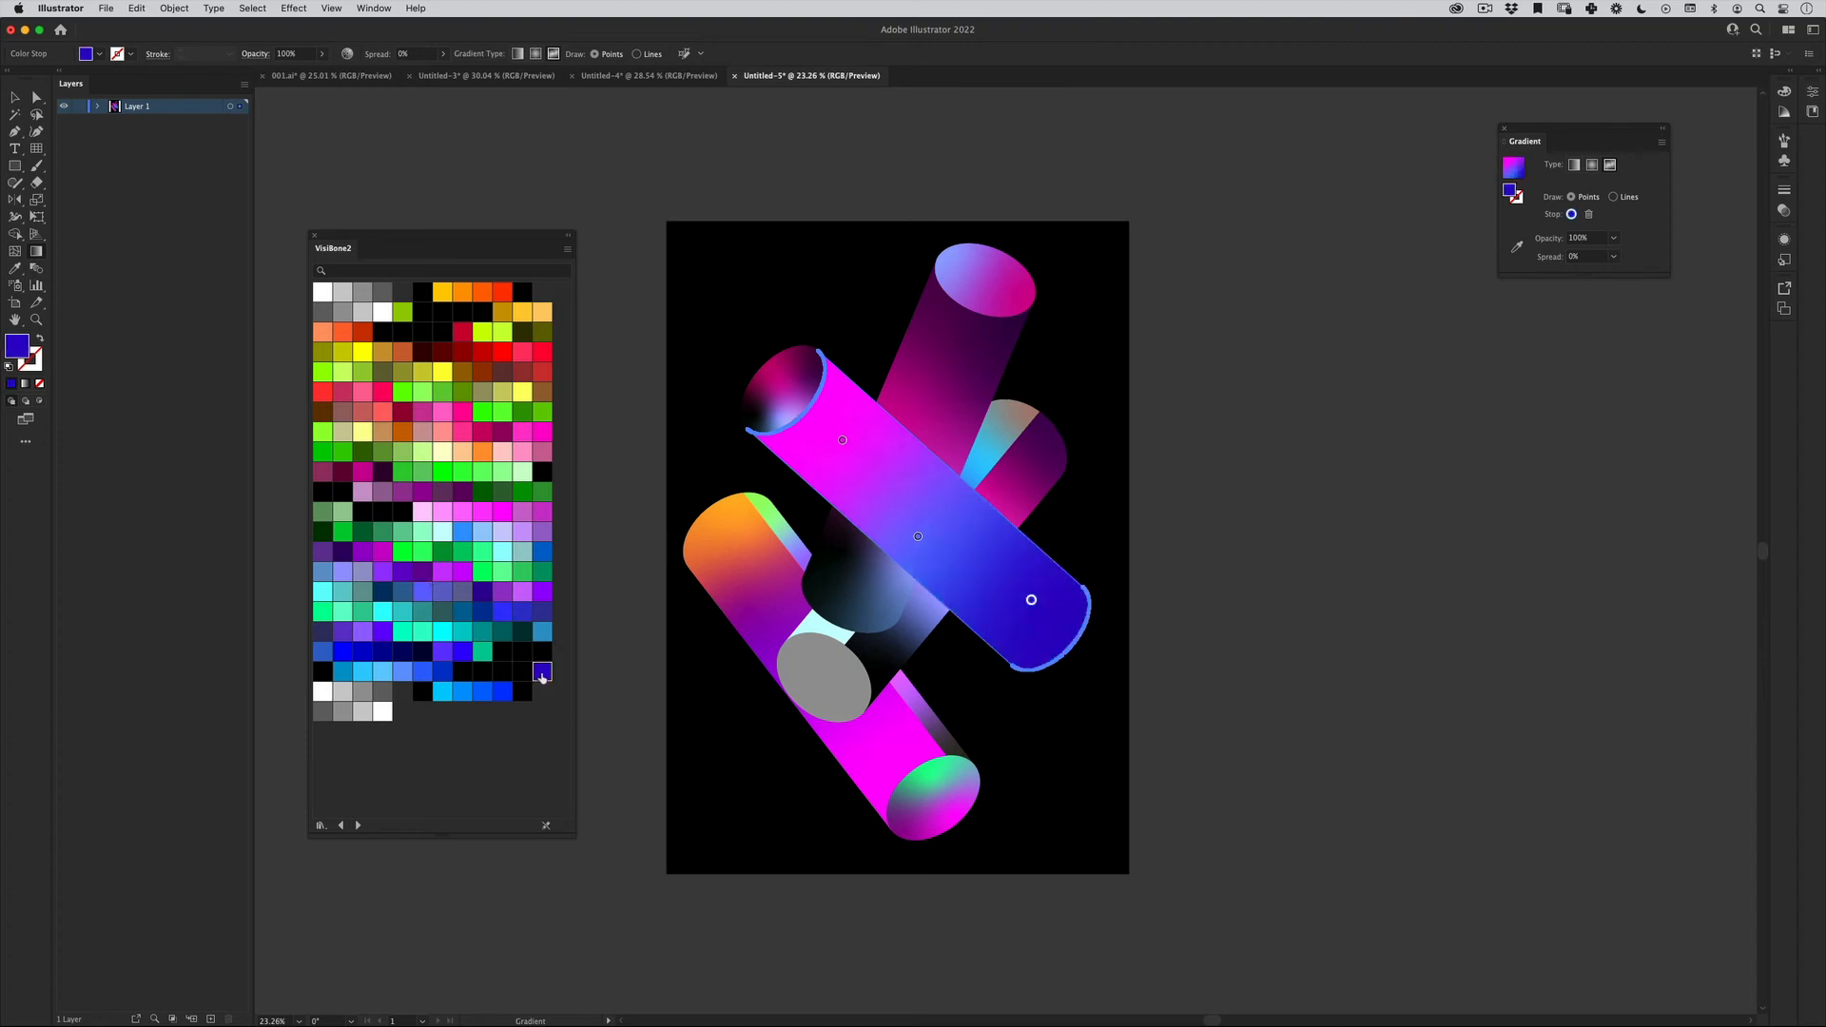
Color the front cylinder body's lower-end gradient point green and copy the body's gradient onto its upper-left end face.
left_click(483, 651)
key("i")
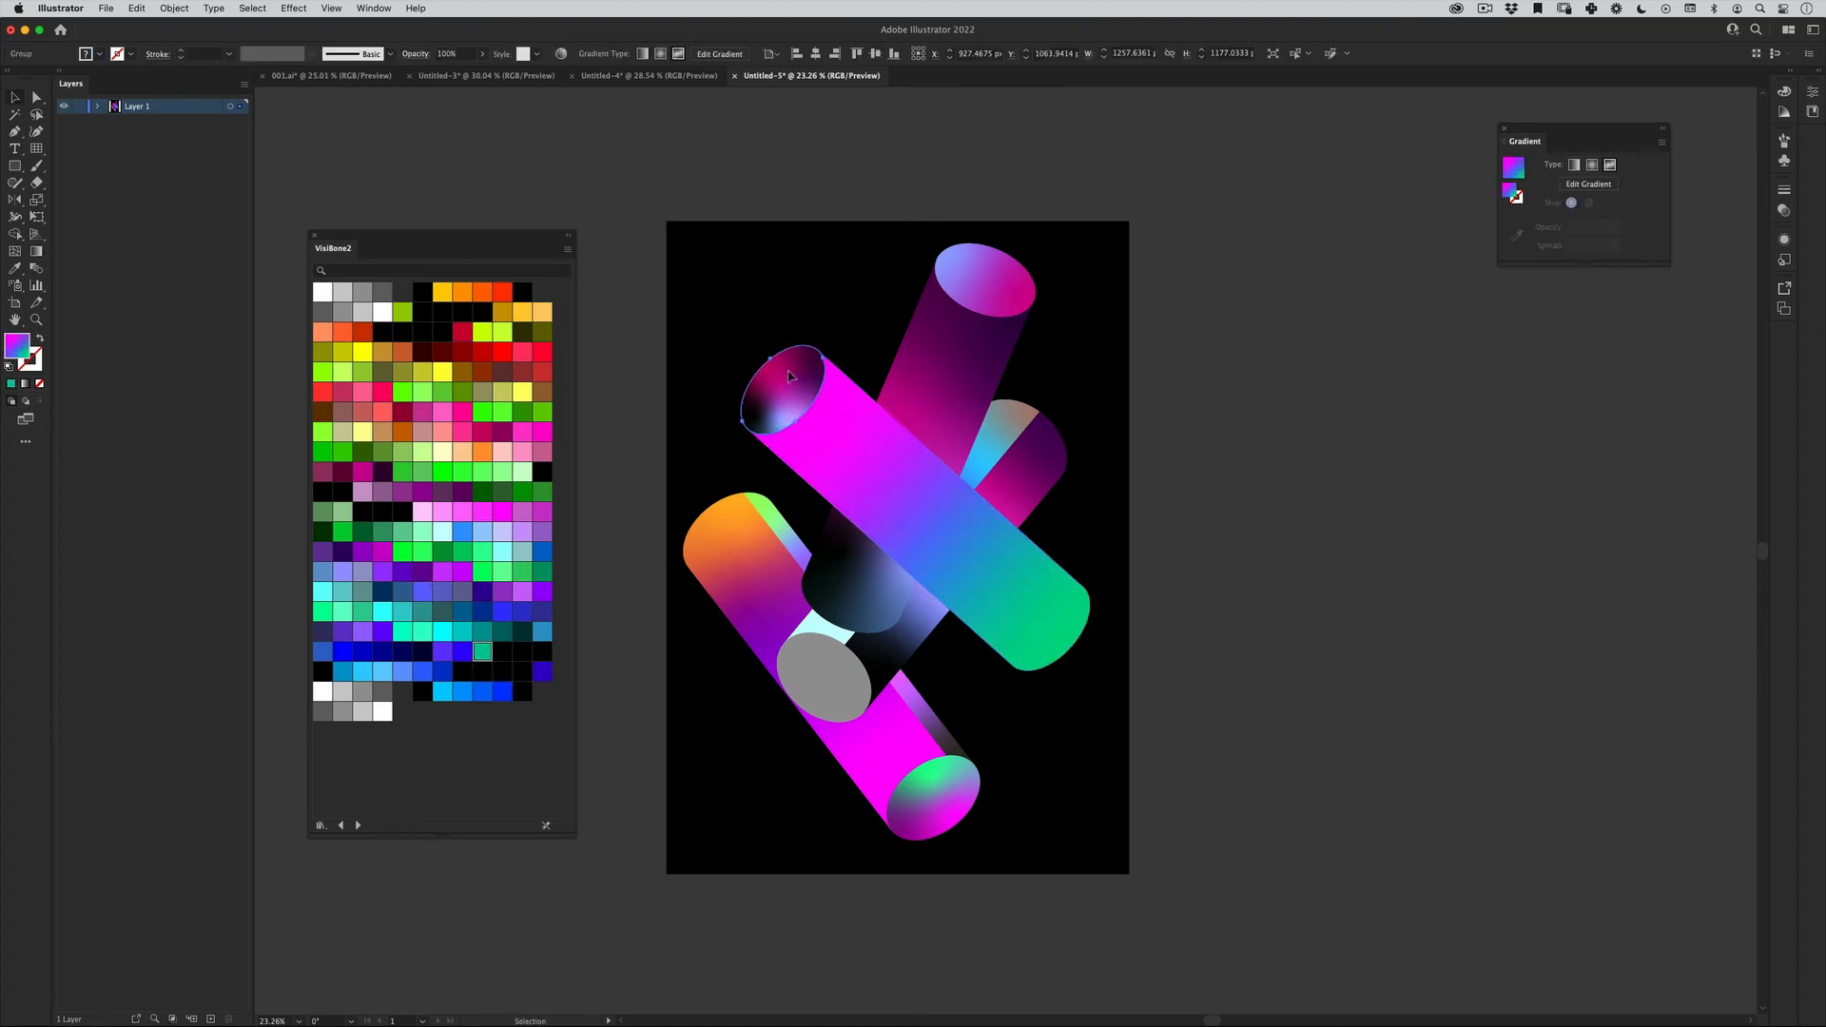
left_click(927, 485)
left_click(1135, 413)
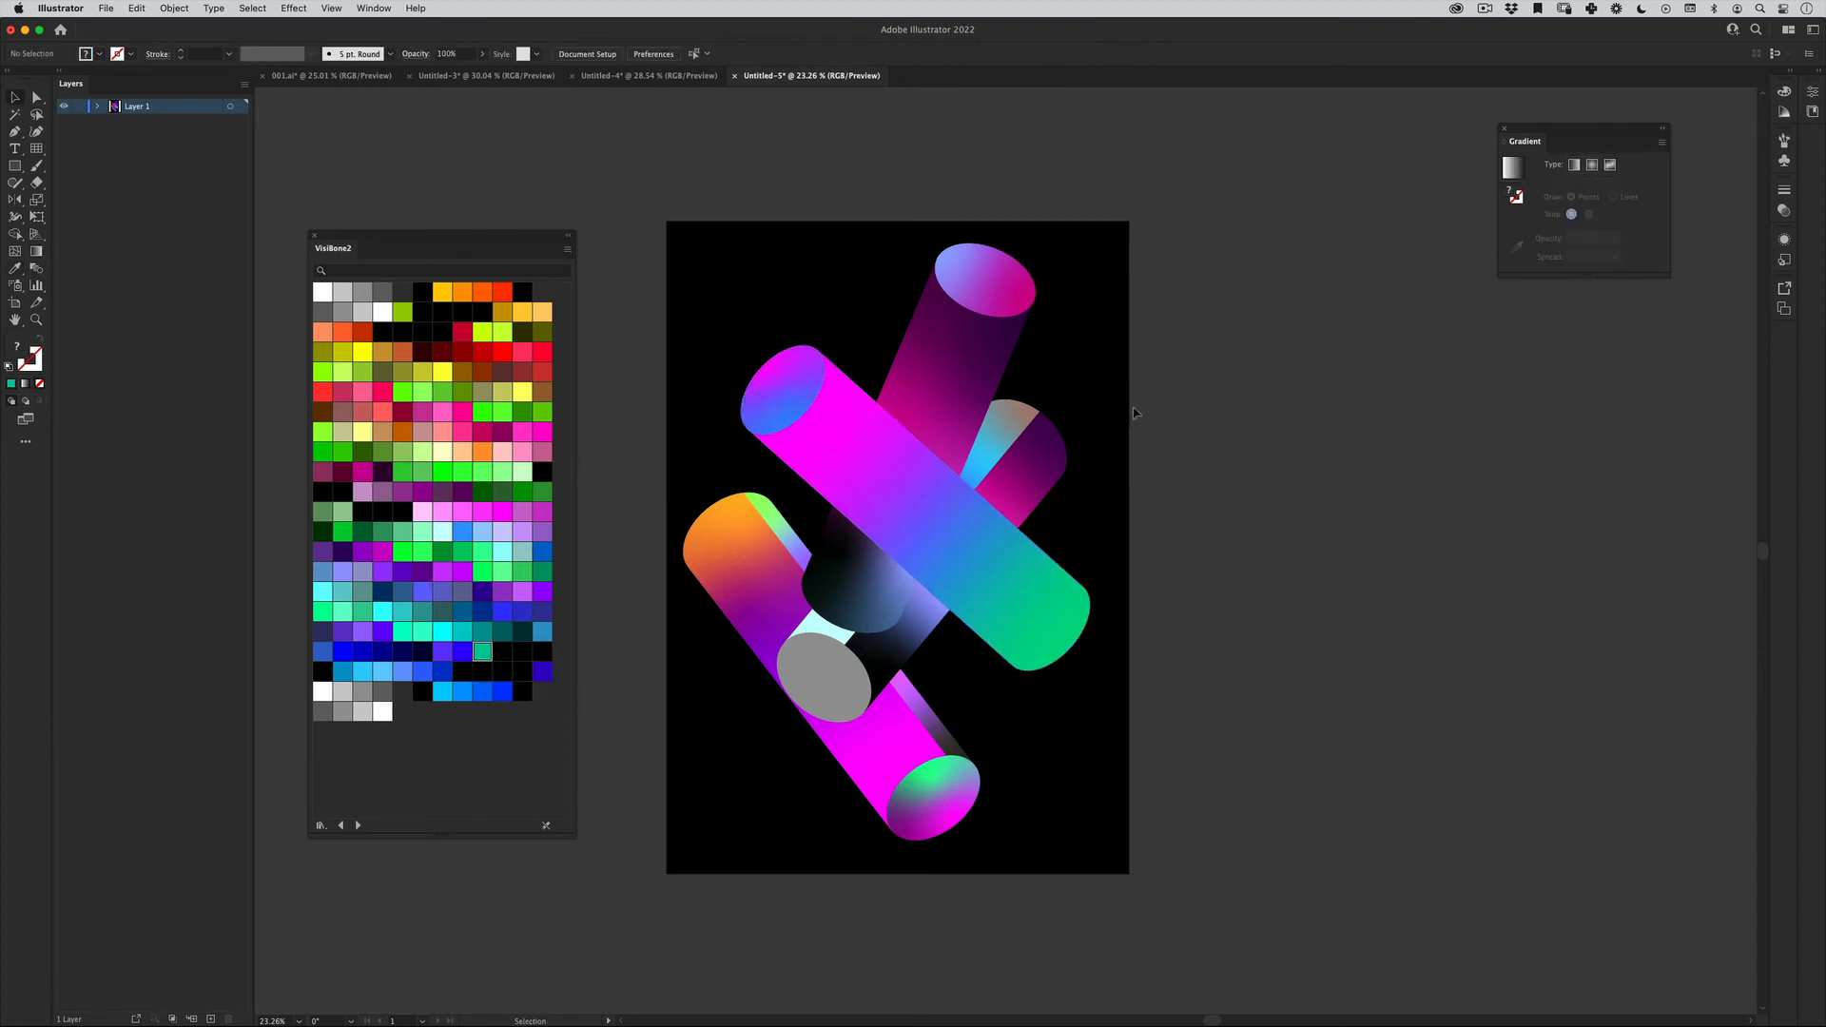
Scale all the cylinders down together about their center, leaving the black background rectangle at full size.
key("super+a")
key("e")
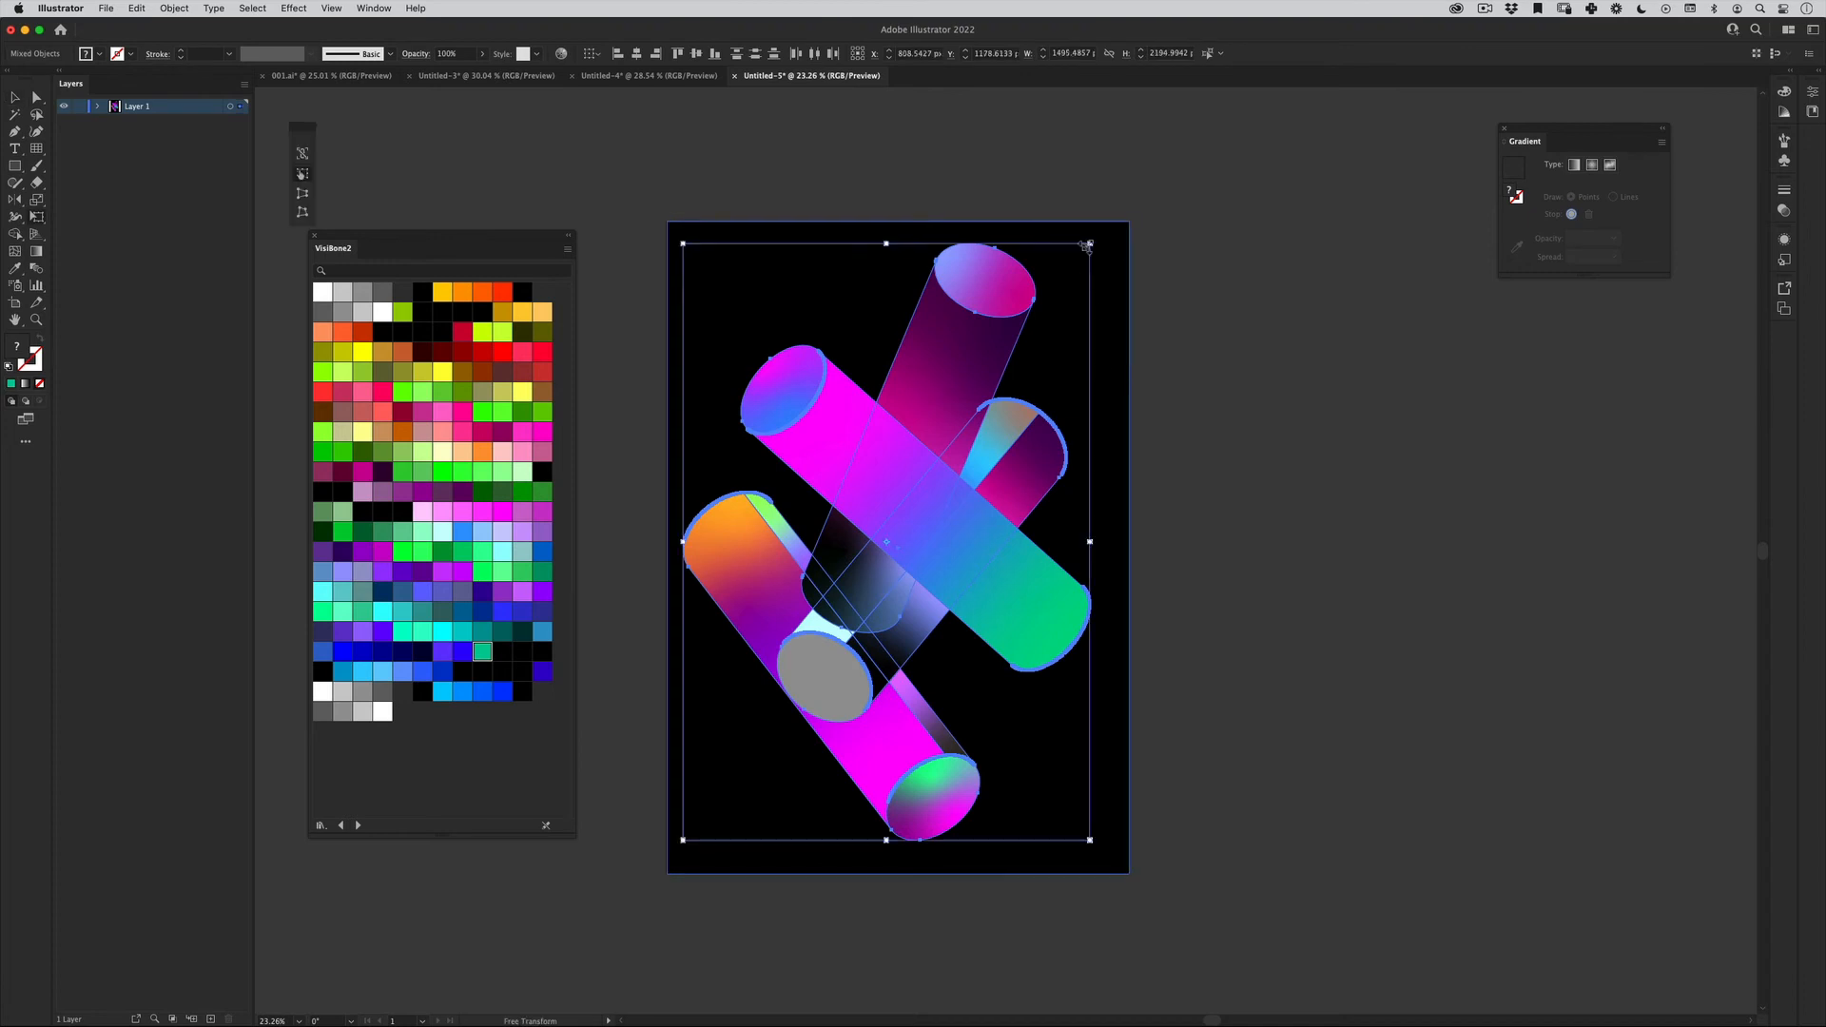
left_click_drag(1129, 220, 1063, 285)
key("v")
left_click(1249, 524)
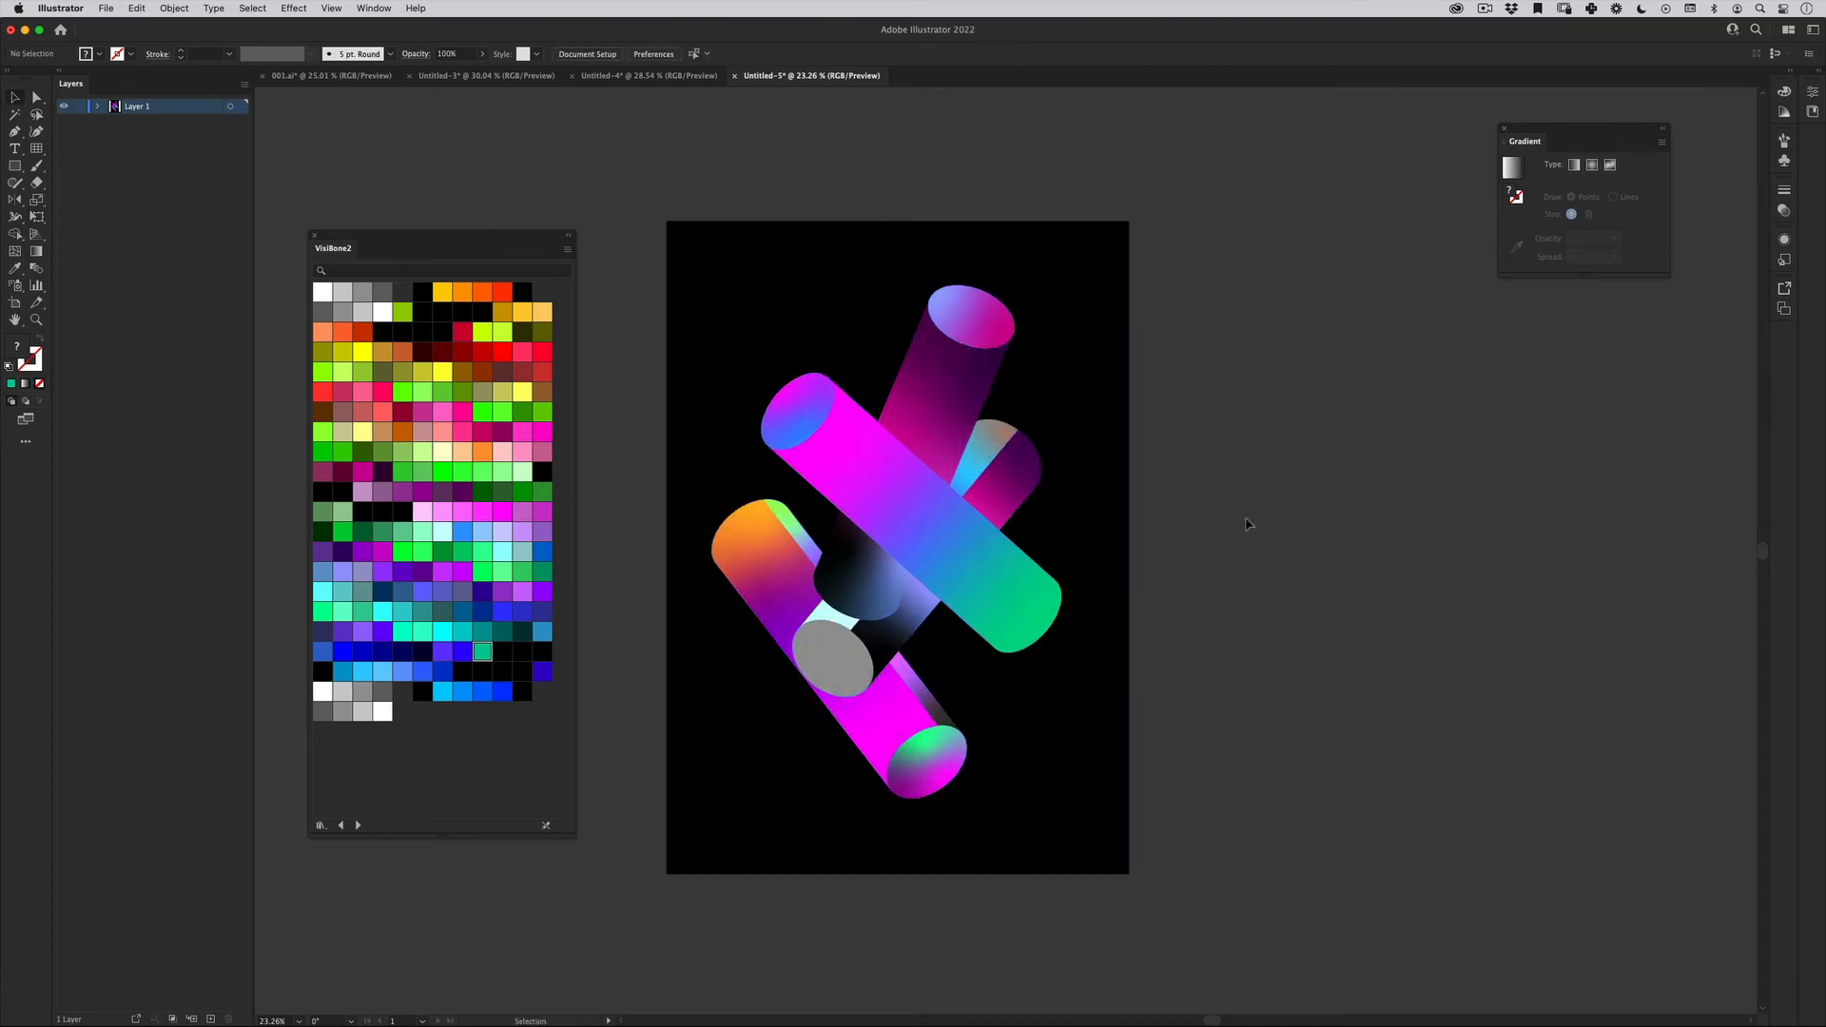
left_click_drag(778, 808, 778, 808)
left_click_drag(1195, 277, 1065, 405)
key("e")
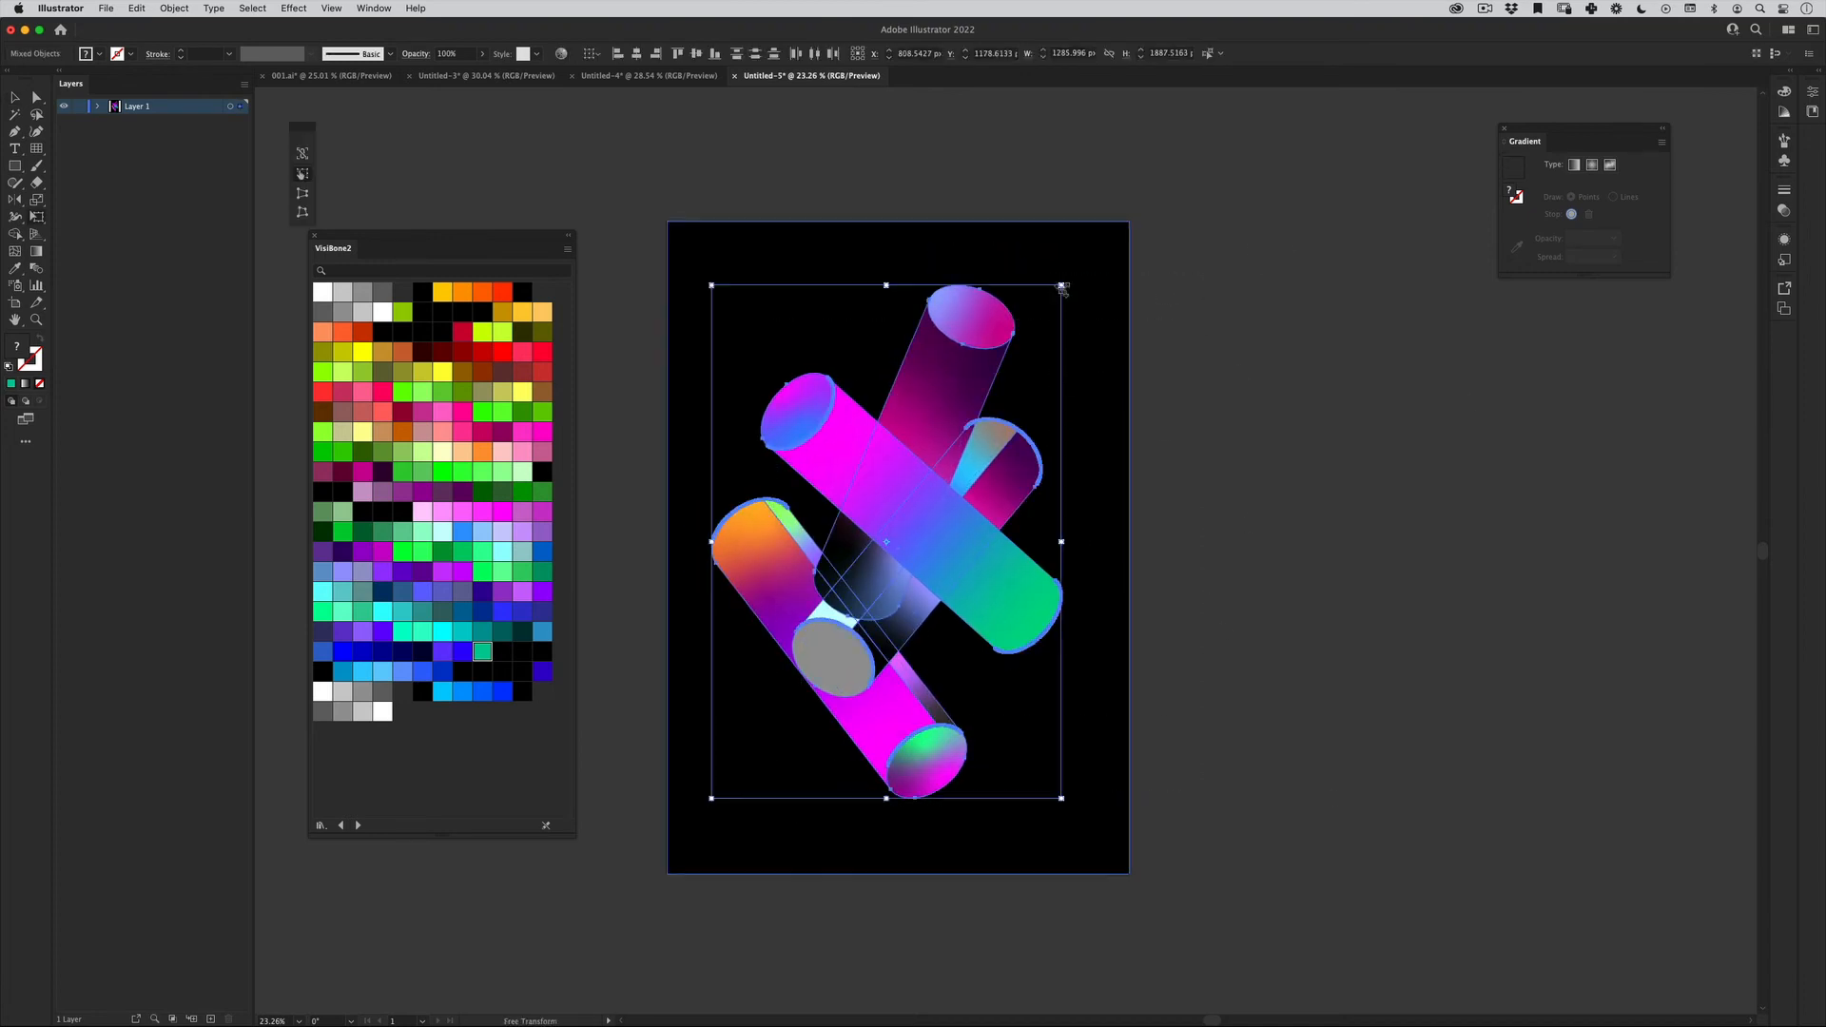
left_click_drag(1063, 285, 1051, 301)
key("v")
left_click(1206, 253)
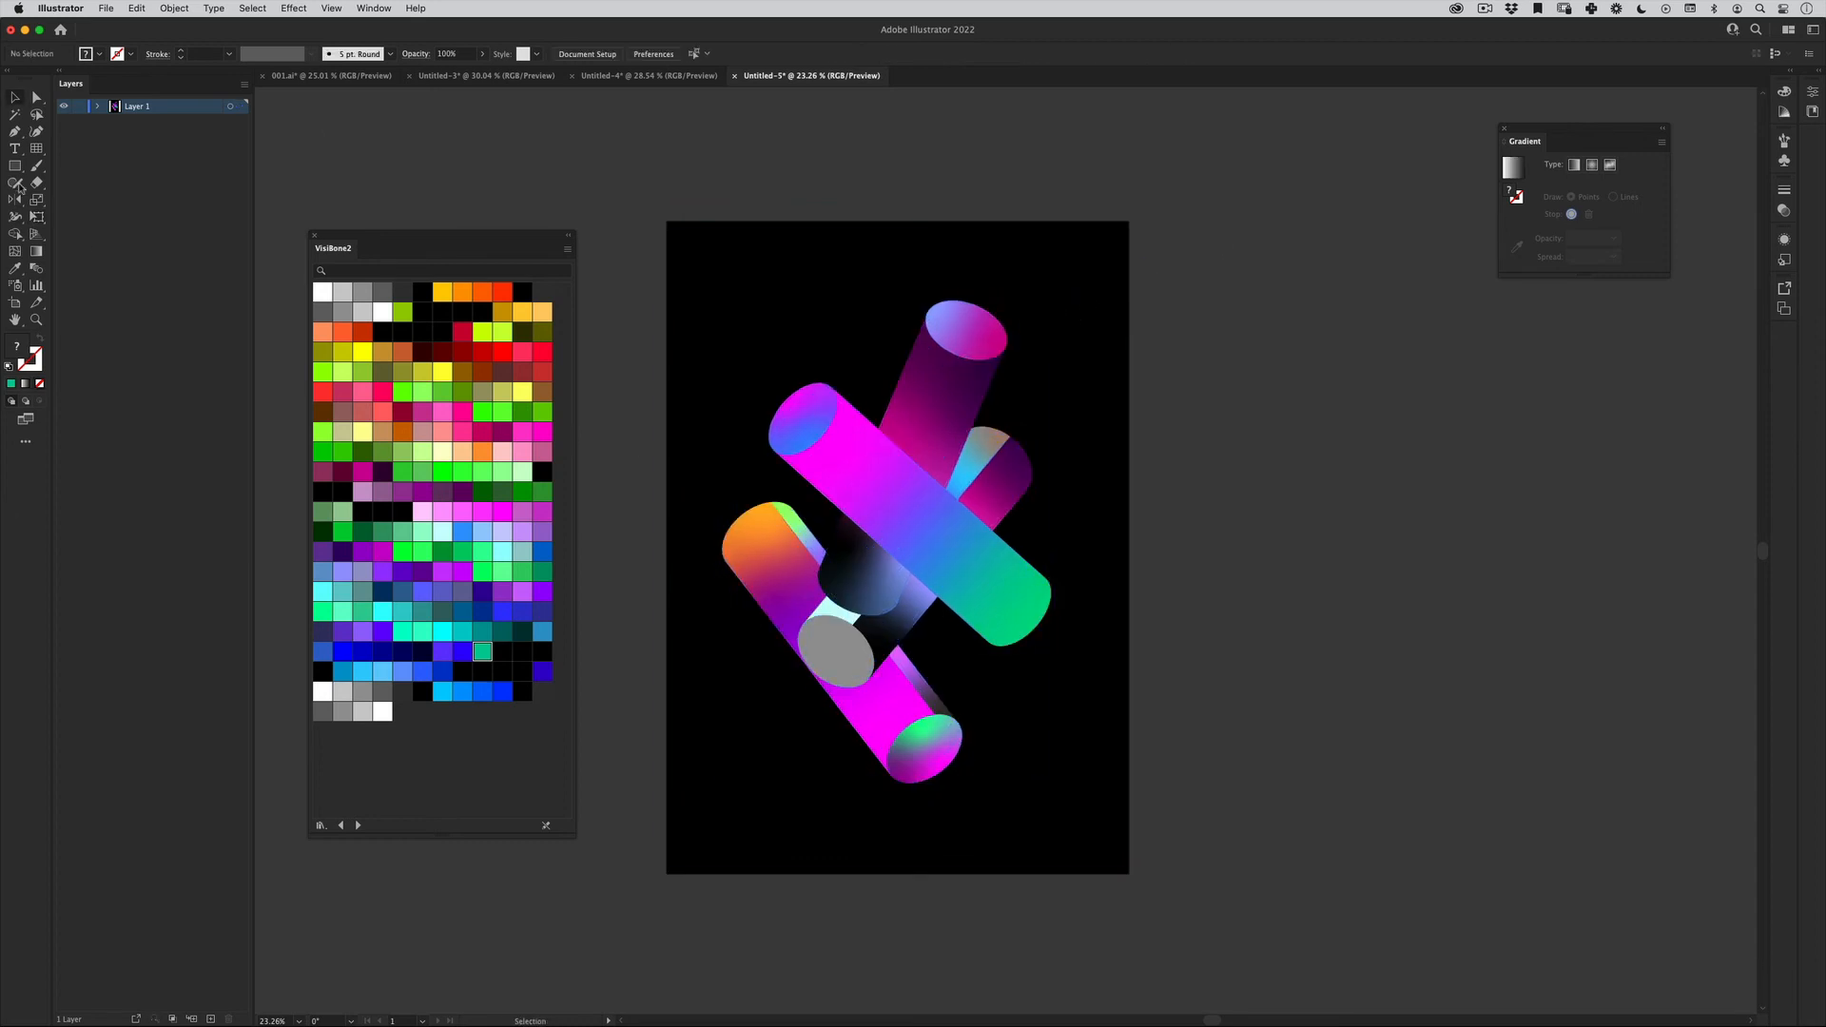
Draw a pale yellow circle around the middle of the cylinders and place it behind them.
left_click_drag(15, 166, 95, 204)
left_click_drag(910, 523, 1056, 432)
left_click(442, 451)
key("ctrl+[")
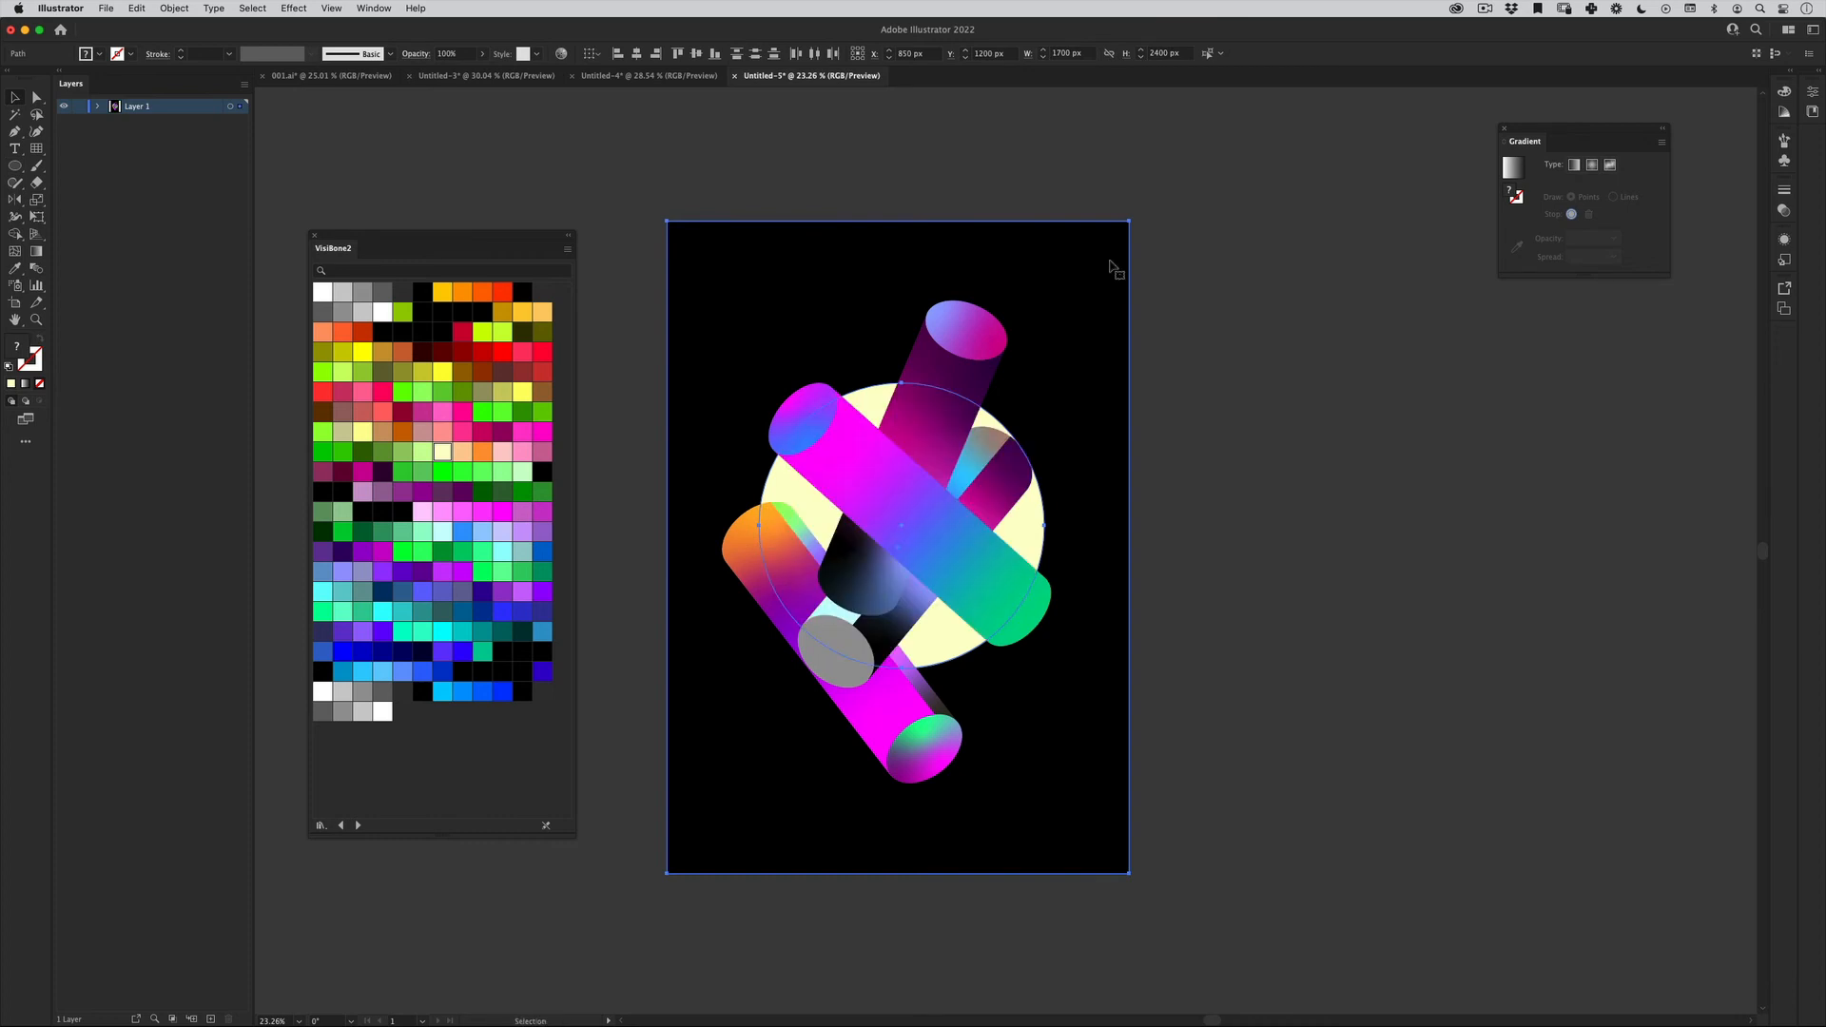
Enlarge the circle behind the cylinders to about 1287 px in diameter and fill it with light pink.
key("e")
left_click_drag(1044, 390, 1080, 353)
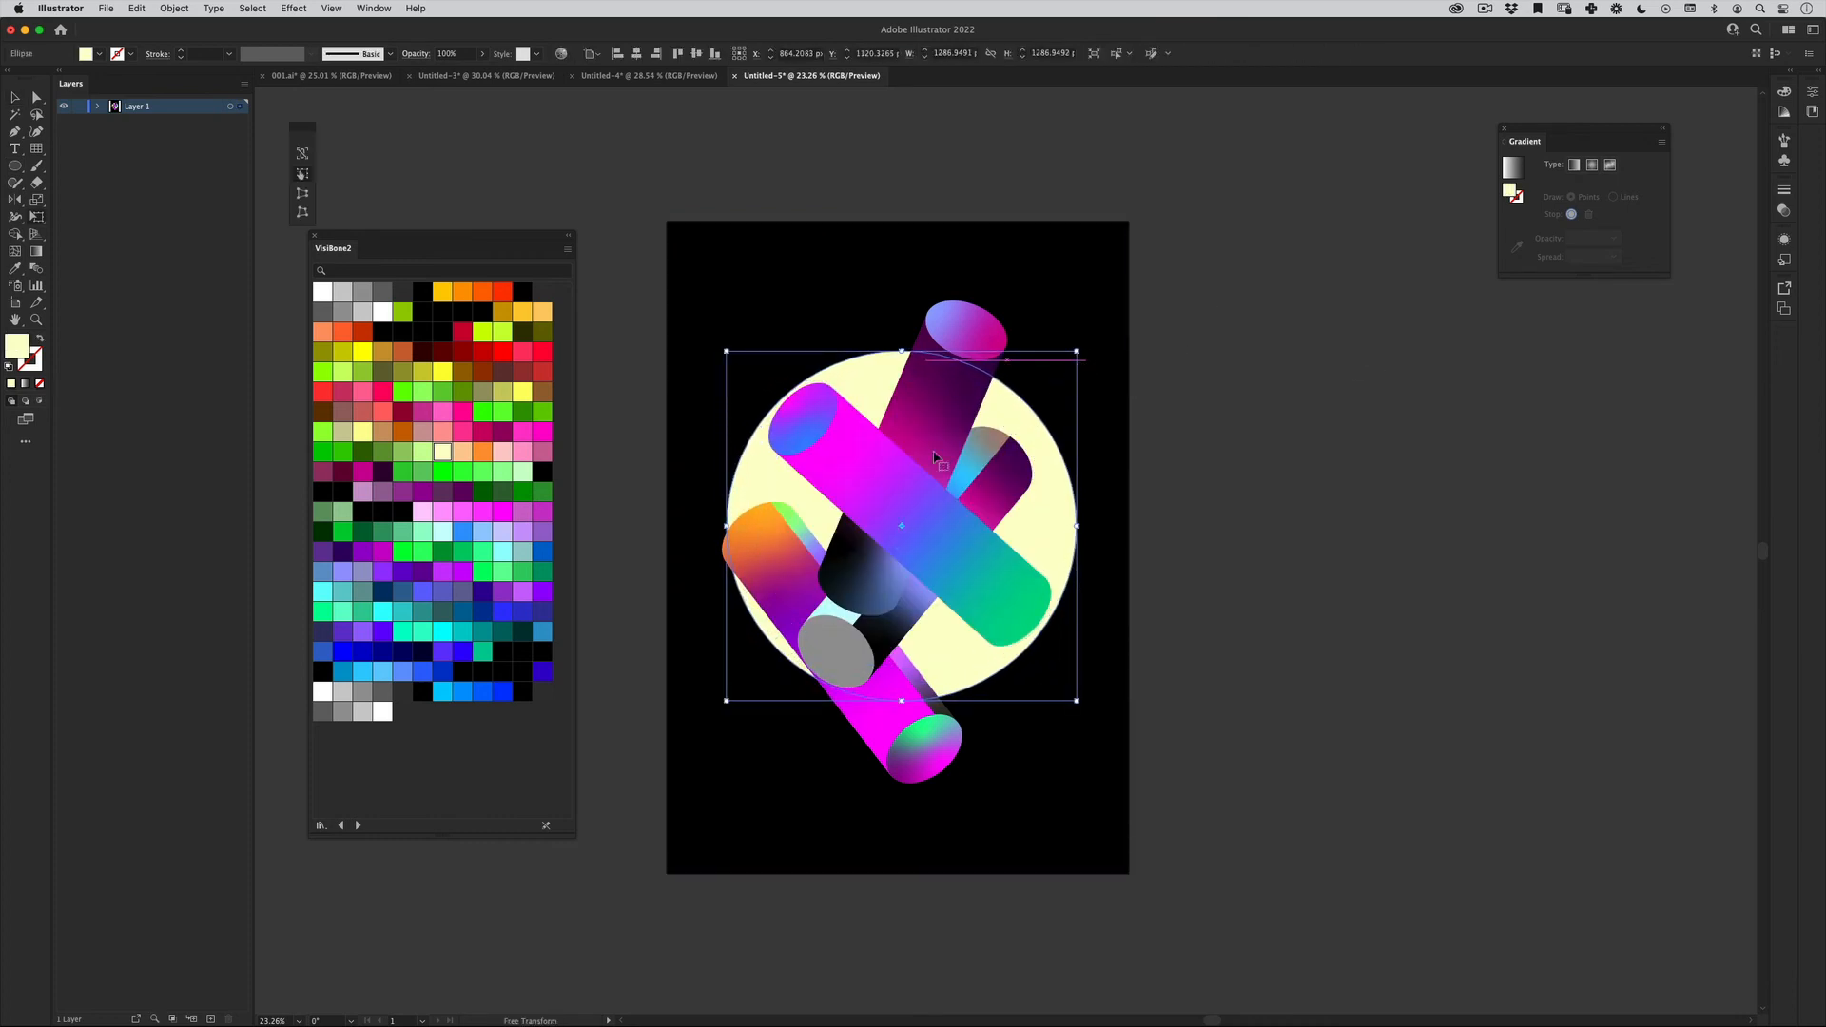
left_click(482, 454)
key("v")
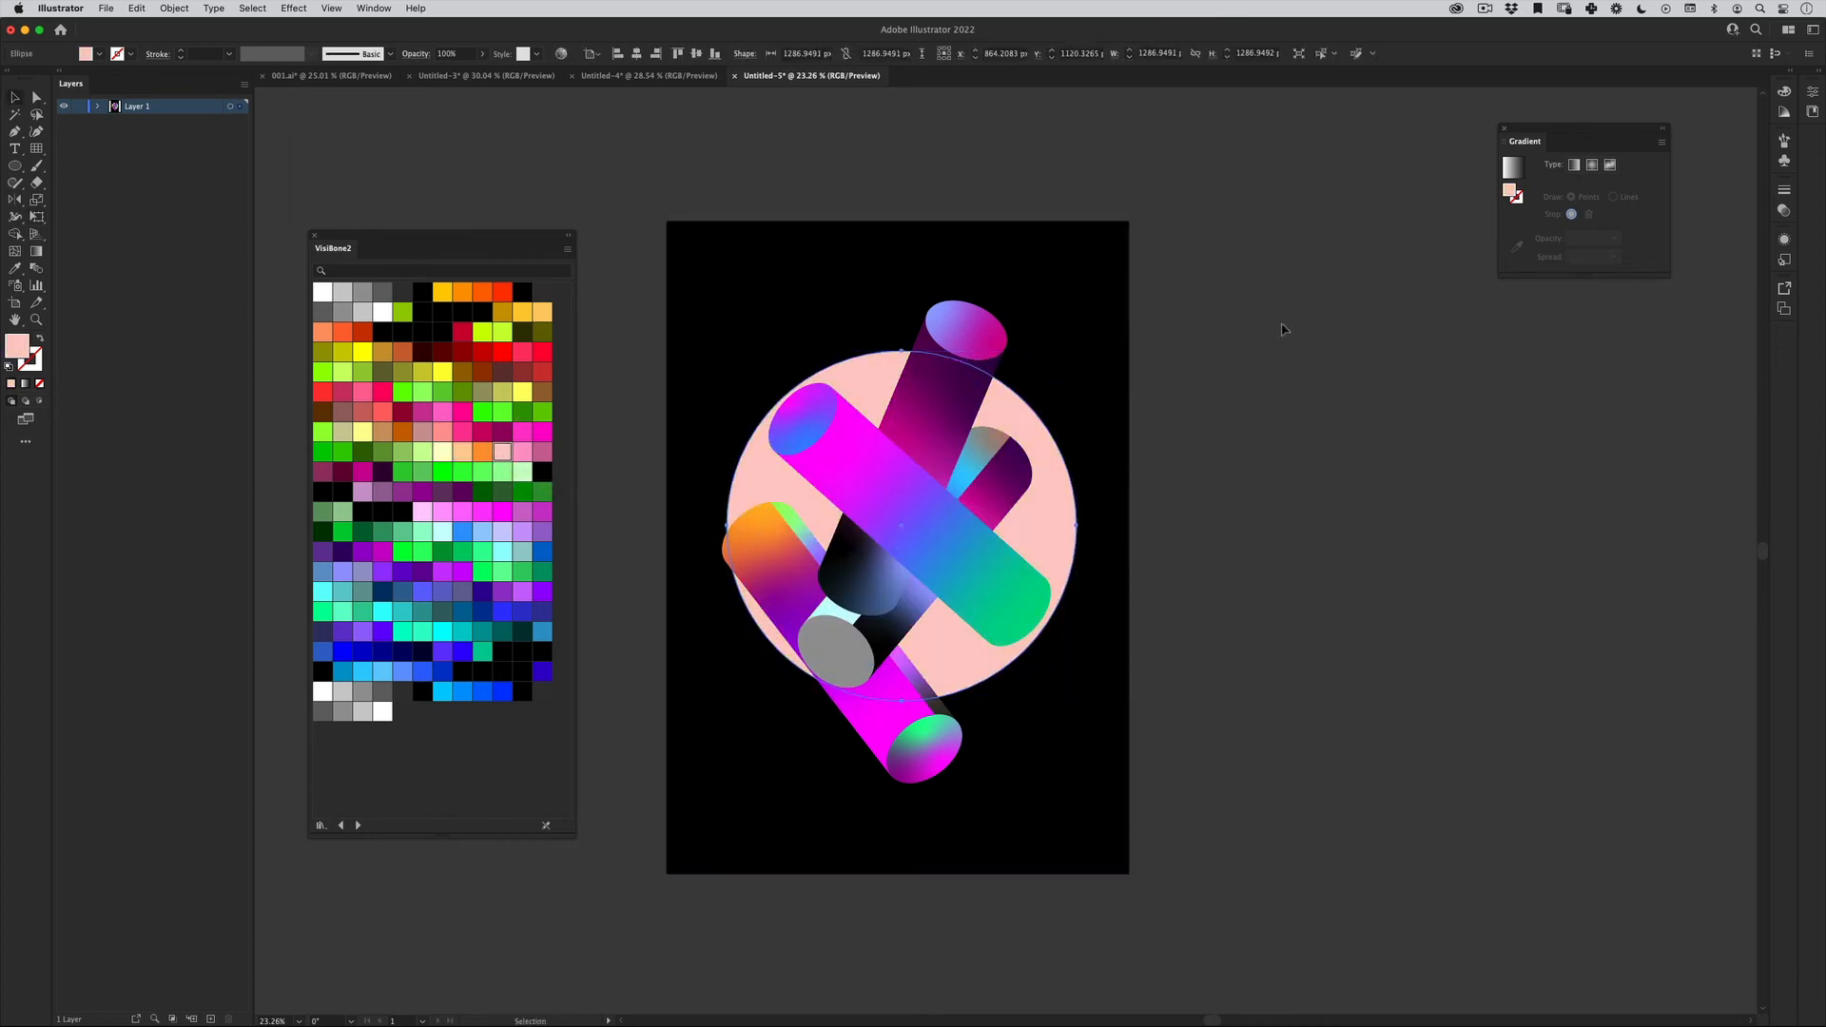
left_click(1260, 396)
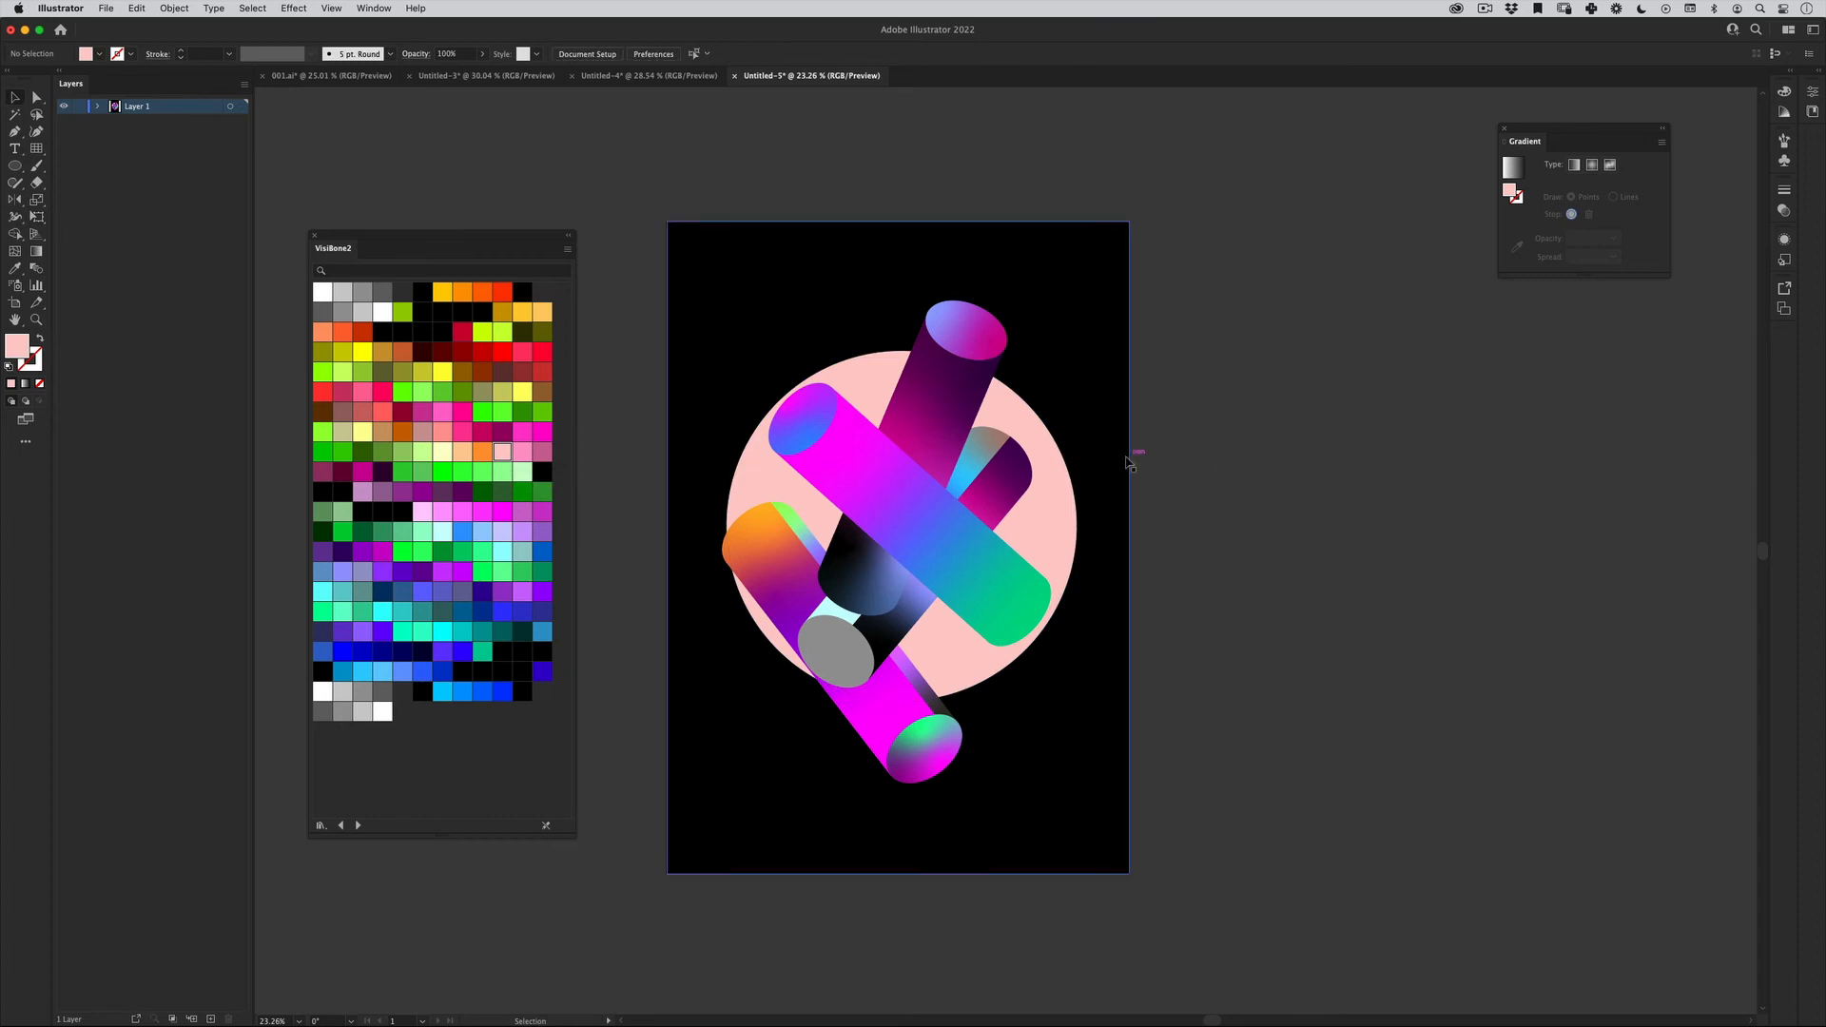
Try cyan and bright green fills on the circle behind the cylinders.
left_click(1049, 447)
left_click(423, 671)
left_click(323, 592)
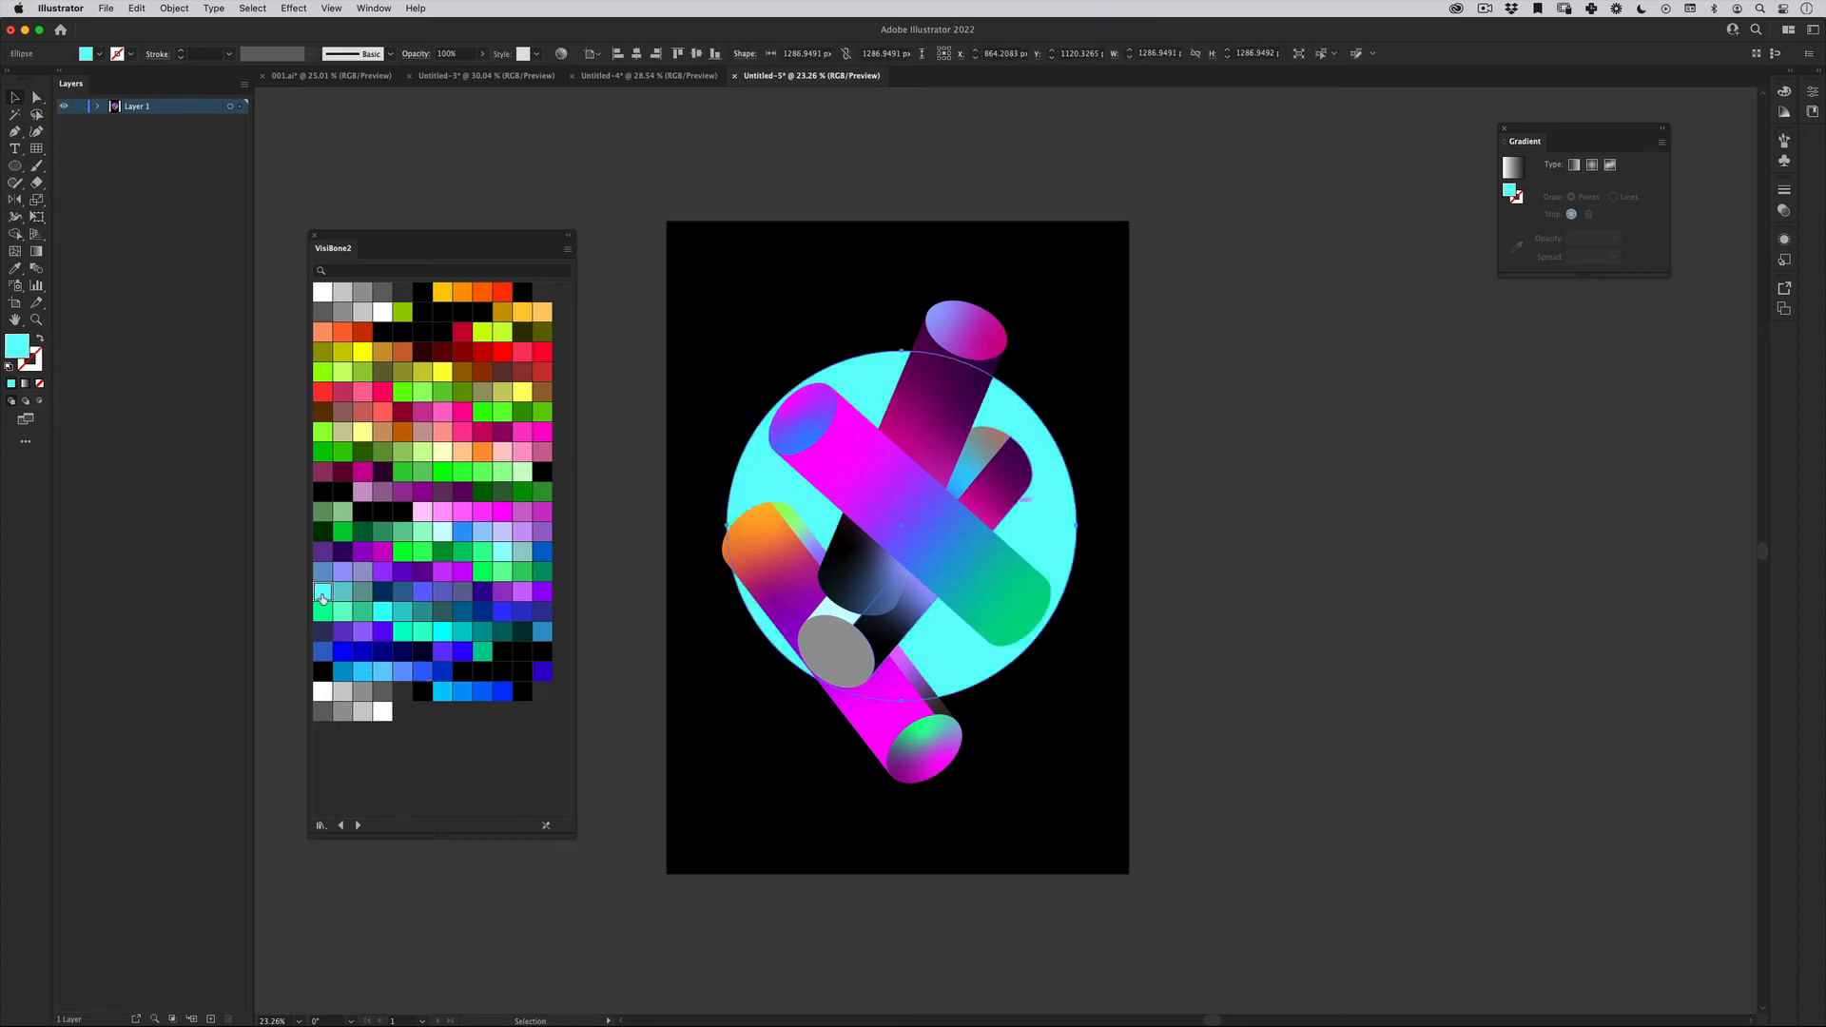
left_click(321, 611)
Fill the background rectangle with black and delete the circle behind the cylinders.
left_click(1052, 257)
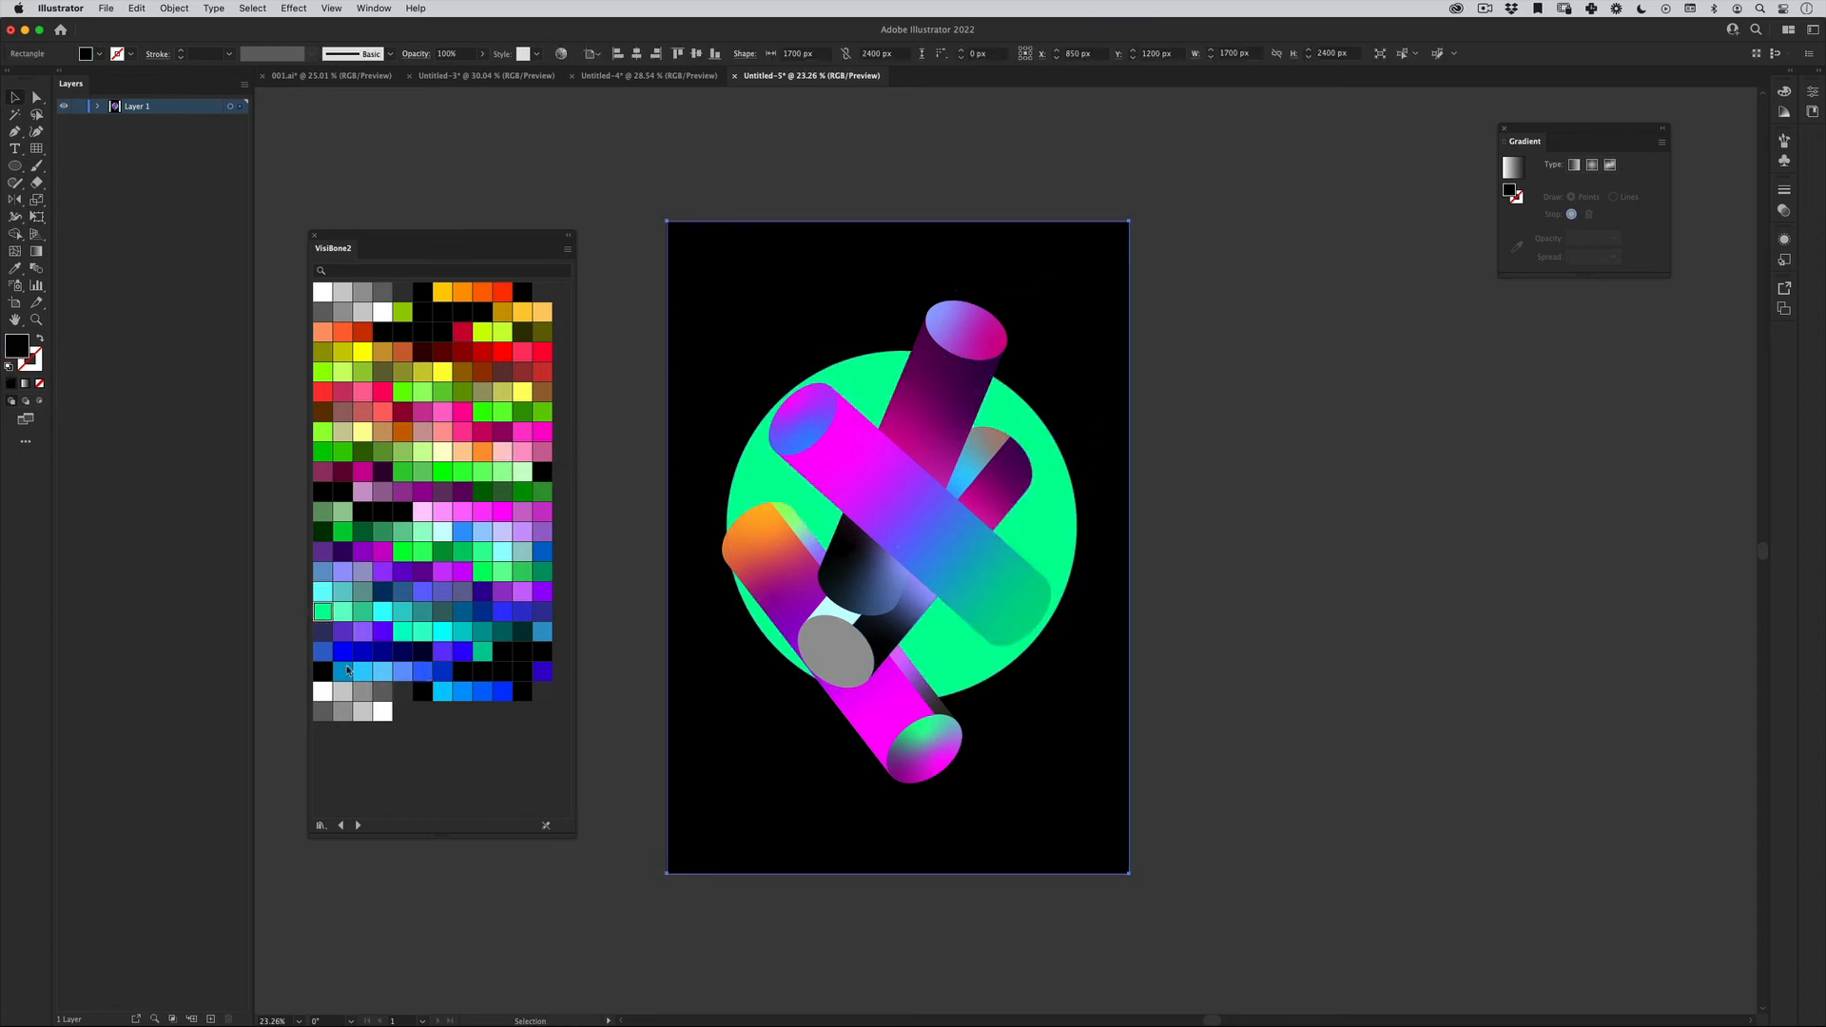
left_click(402, 691)
left_click(421, 691)
left_click(1046, 476)
key("Delete")
Scale all the cylinders up slightly about their center, without the background rectangle.
key("super+a")
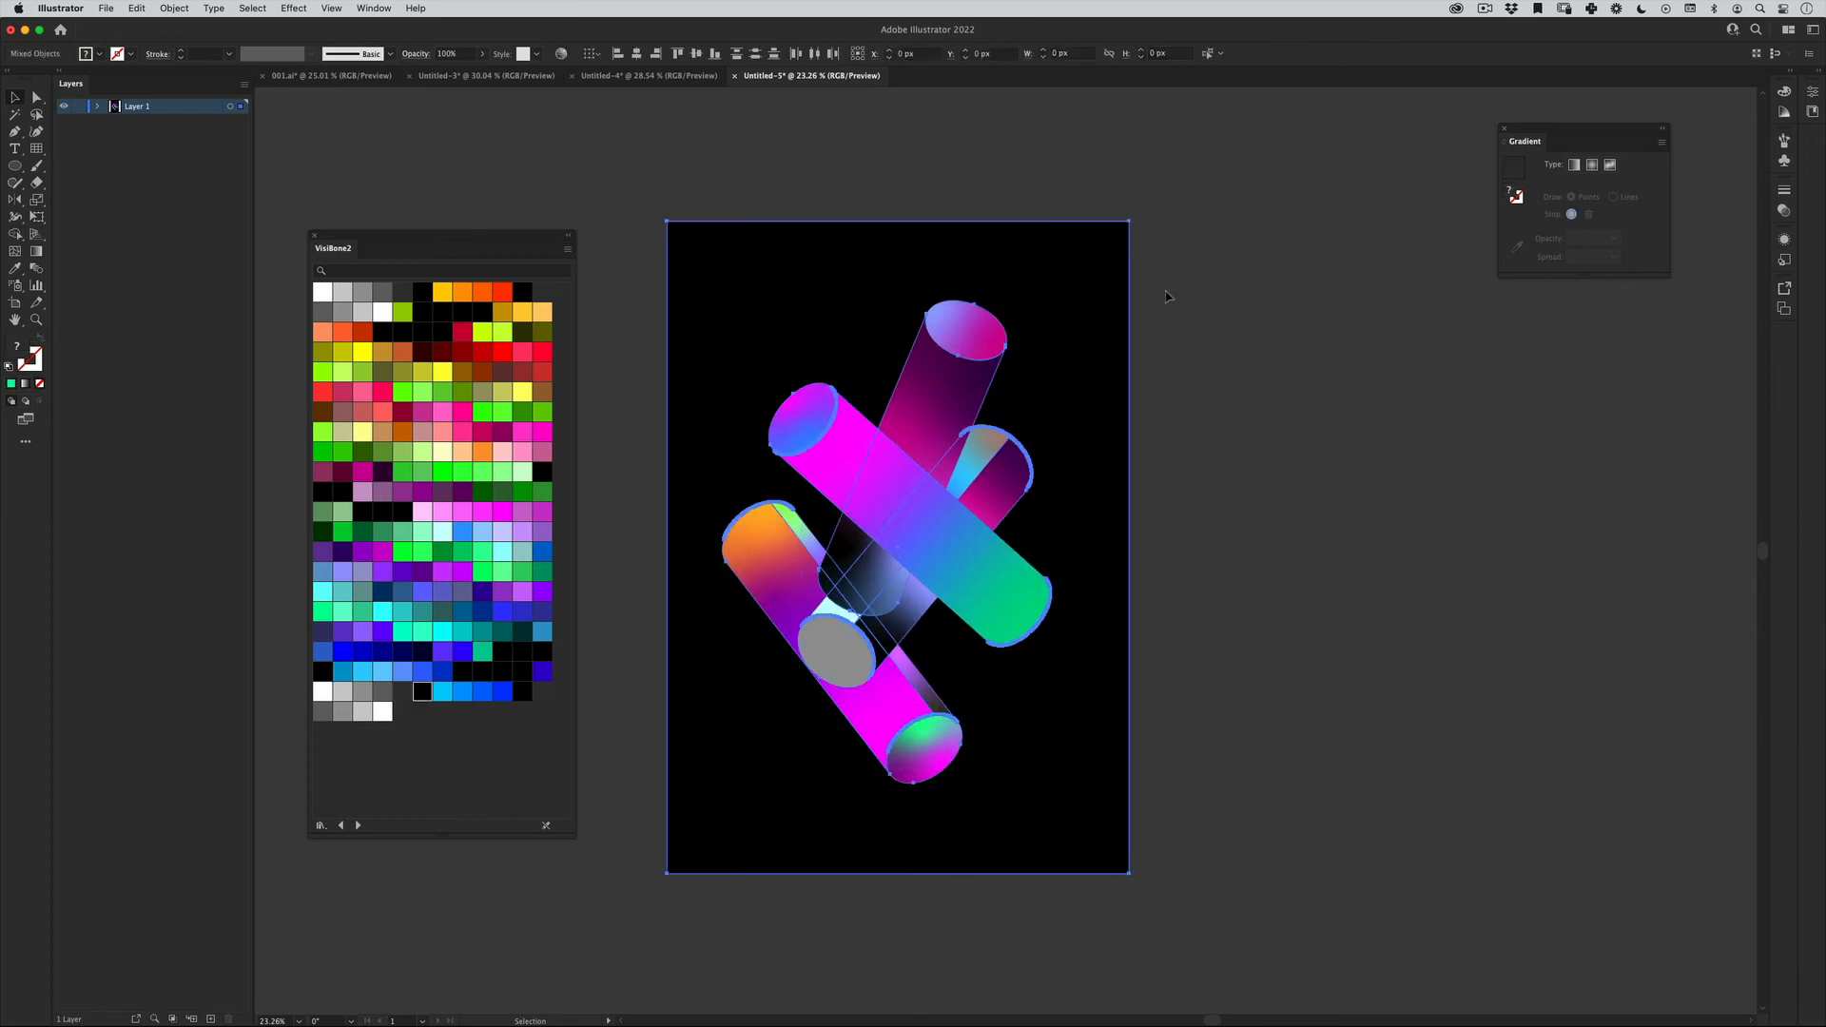
left_click(1104, 300, "shift")
key("e")
left_click_drag(1050, 302, 1076, 270)
key("v")
left_click(1186, 262)
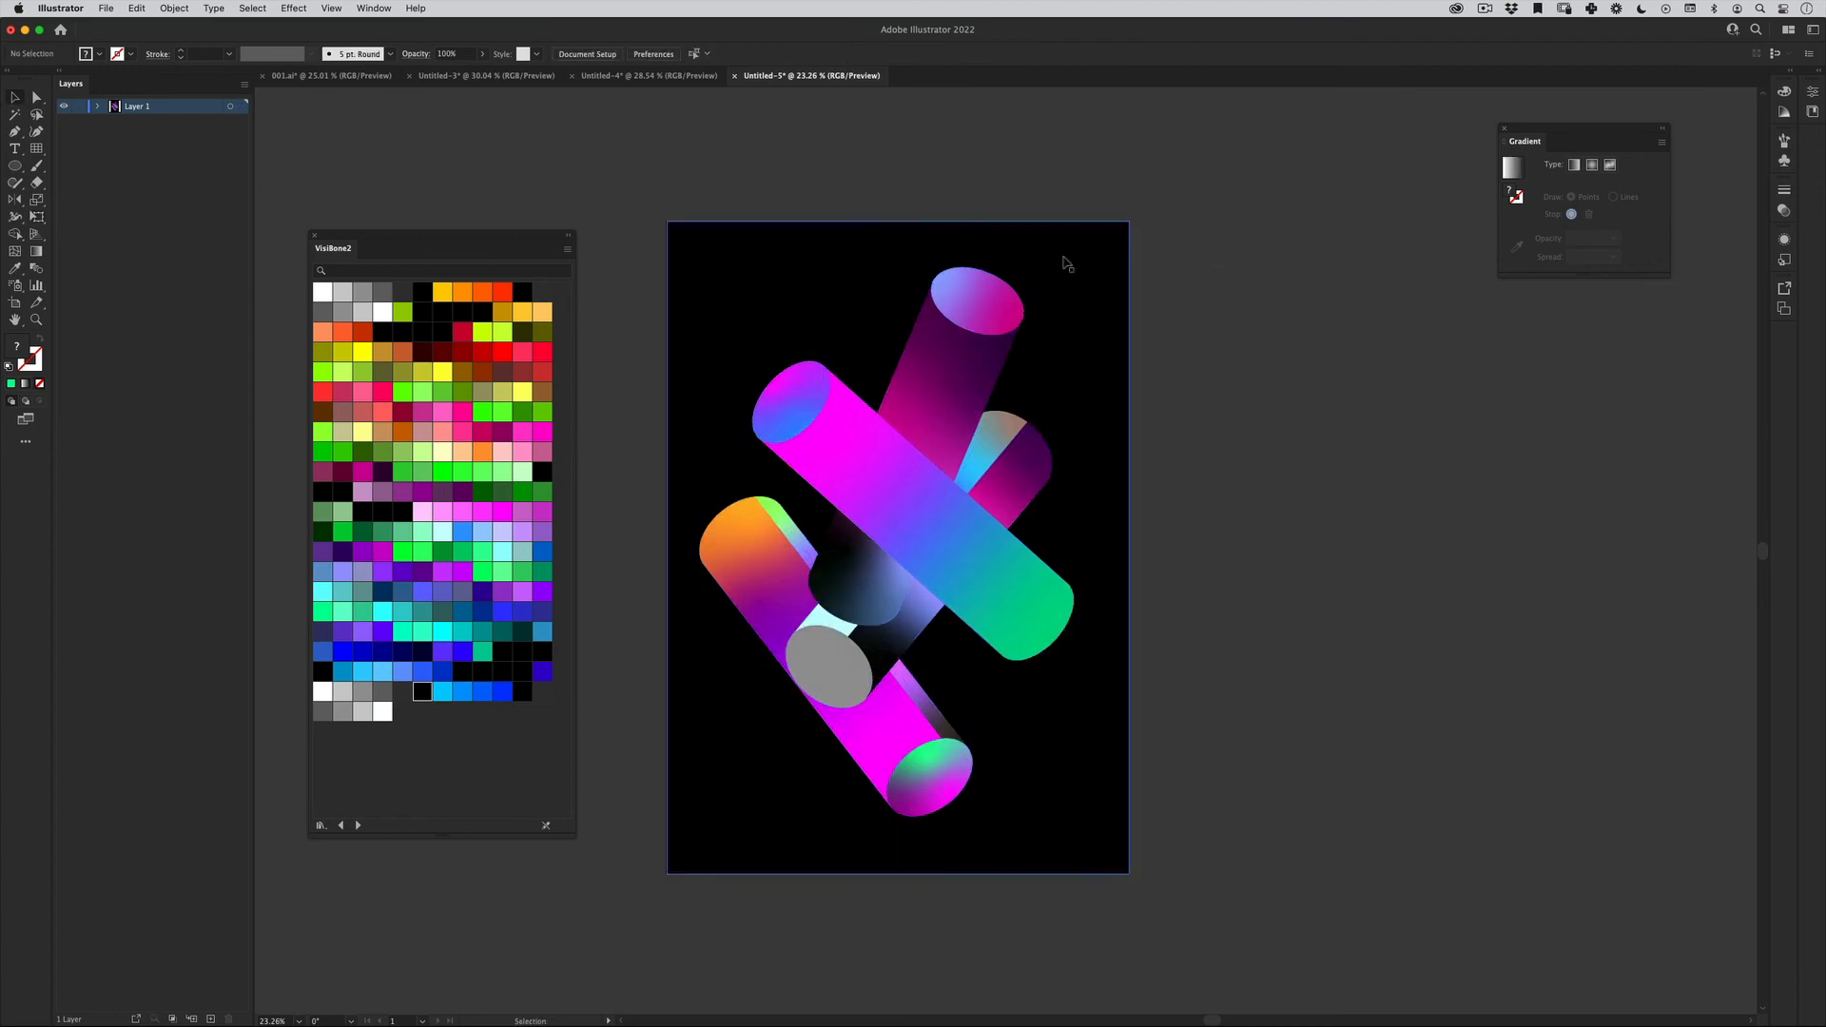
Place a copy of the black background rectangle in front of all artwork and apply the Grain texture effect to it.
left_click(736, 294)
key("super+r")
key("shift+super+bracketright")
left_click(294, 8)
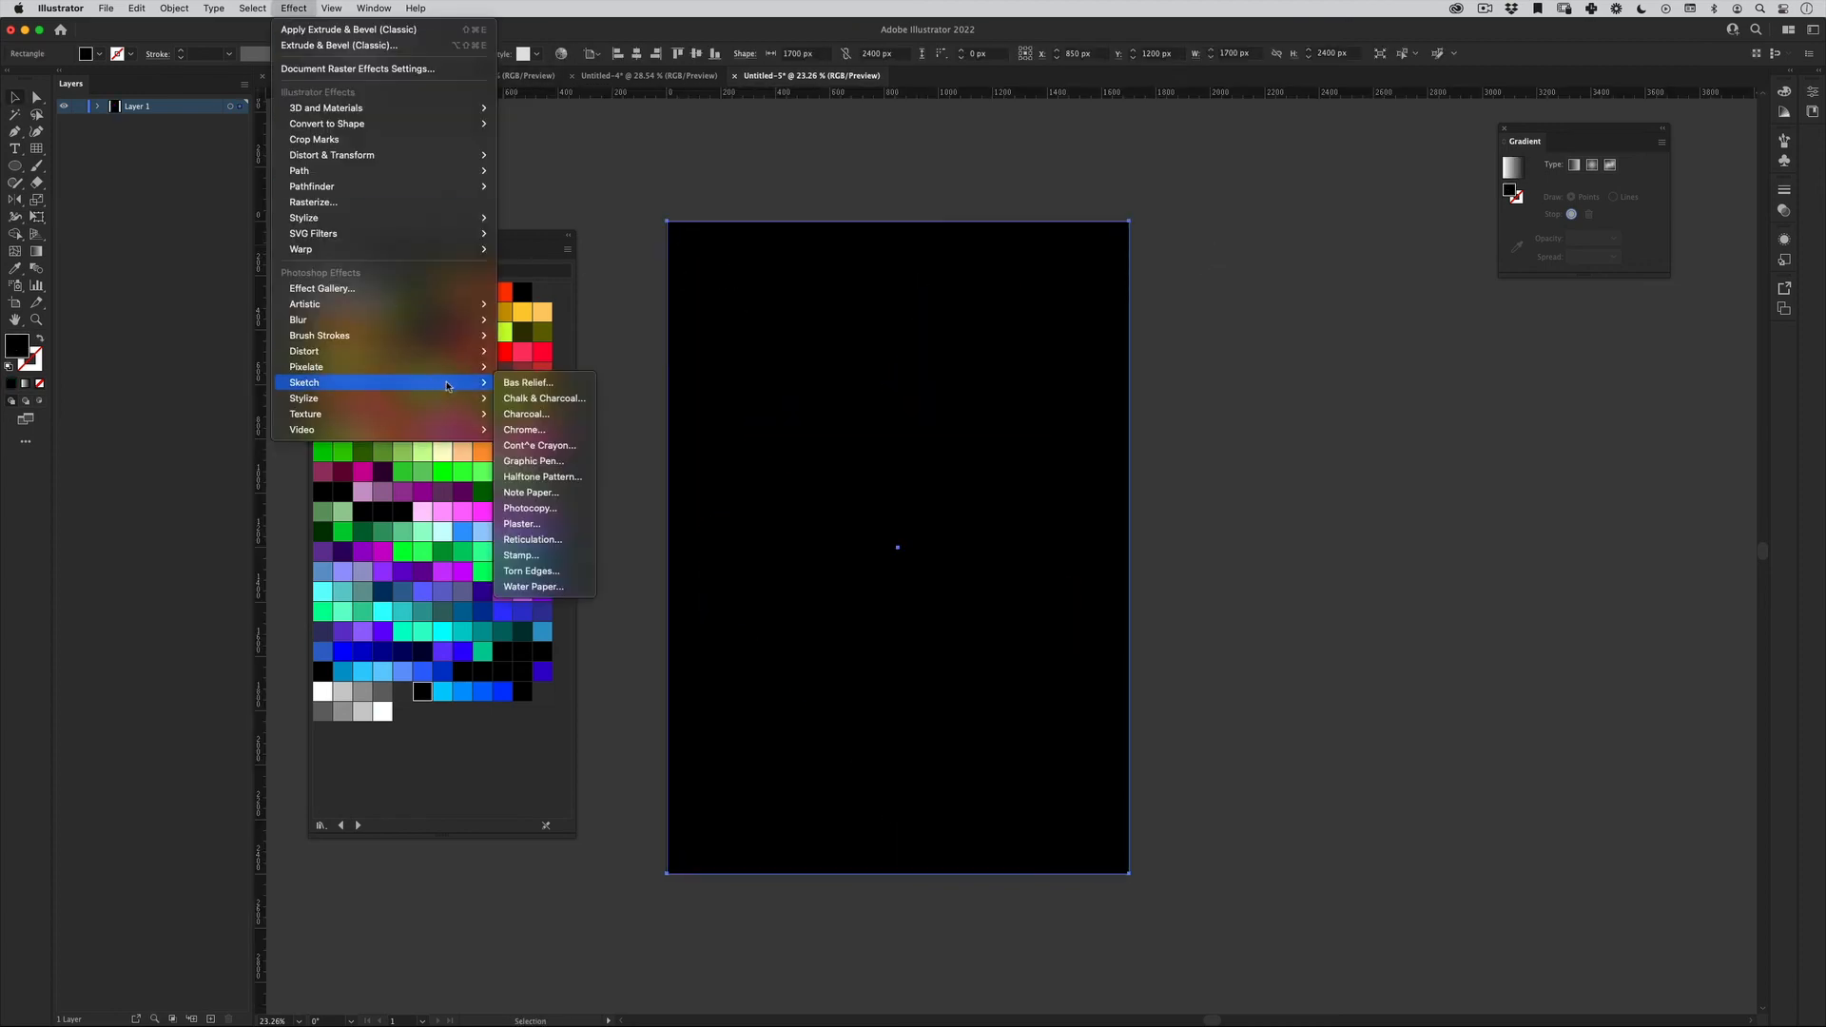
mouse_move(479, 415)
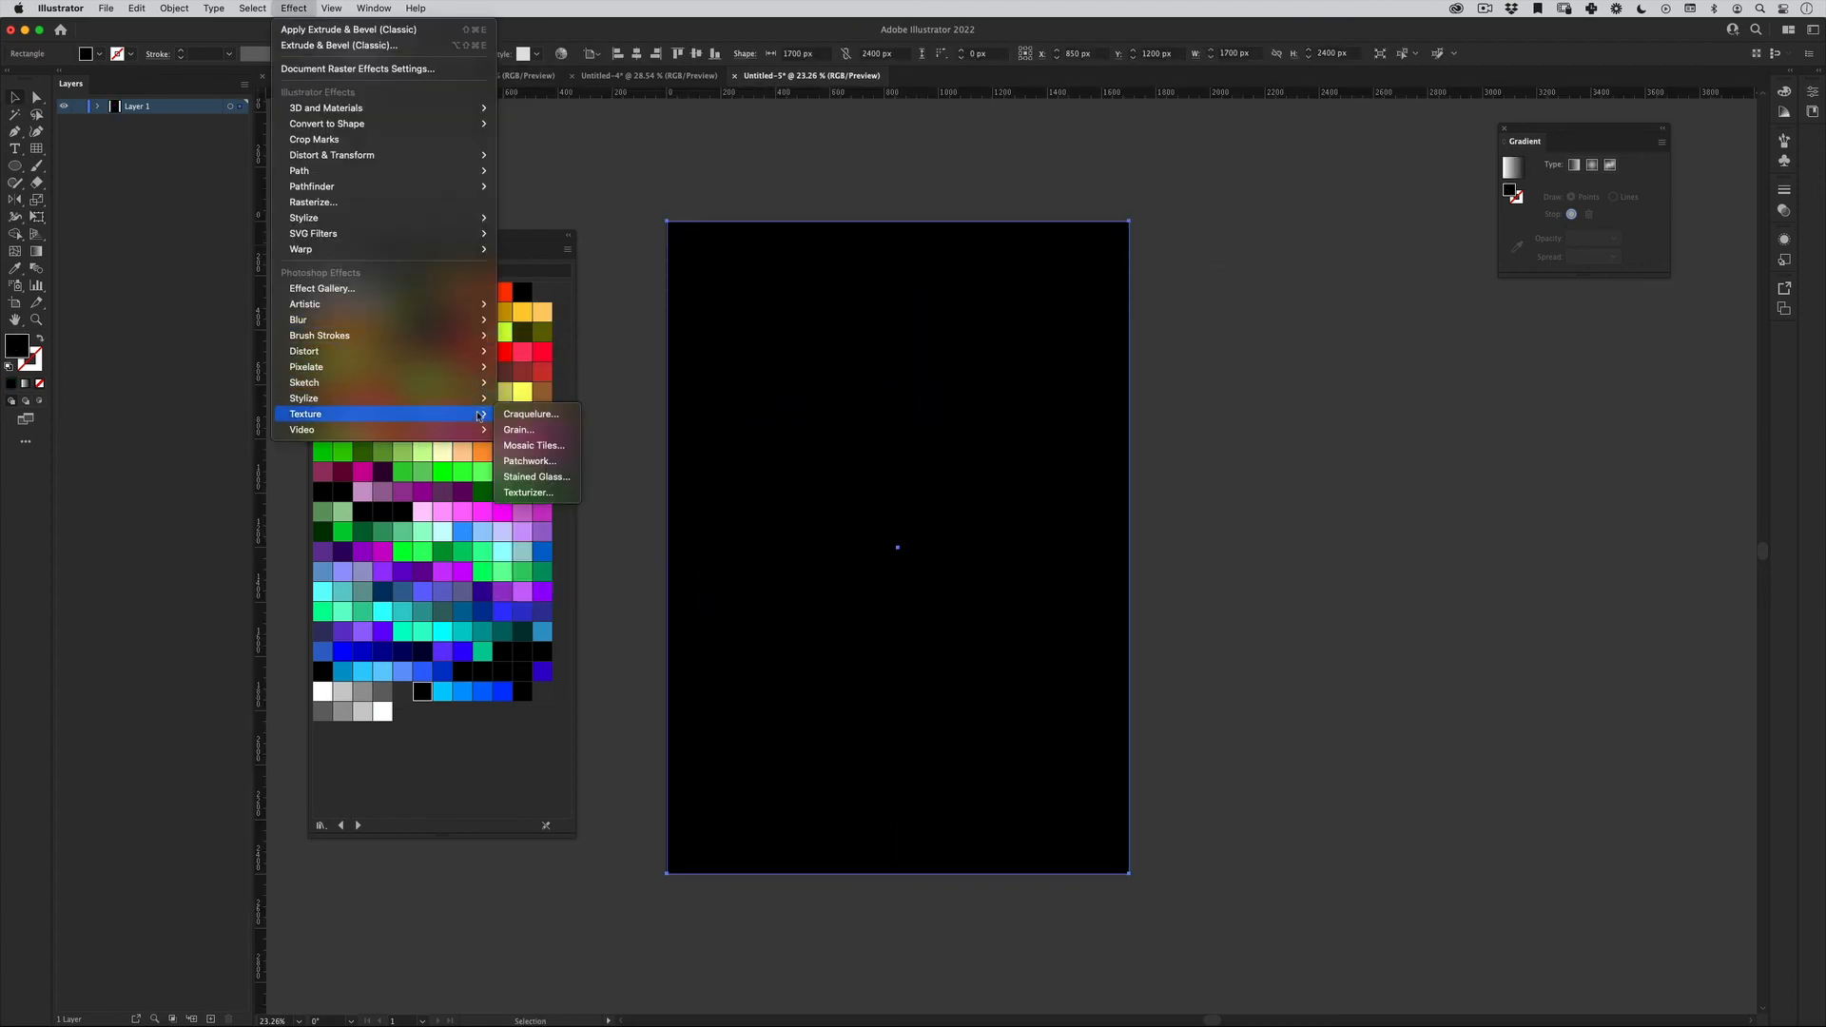
left_click(532, 430)
left_click(1066, 342)
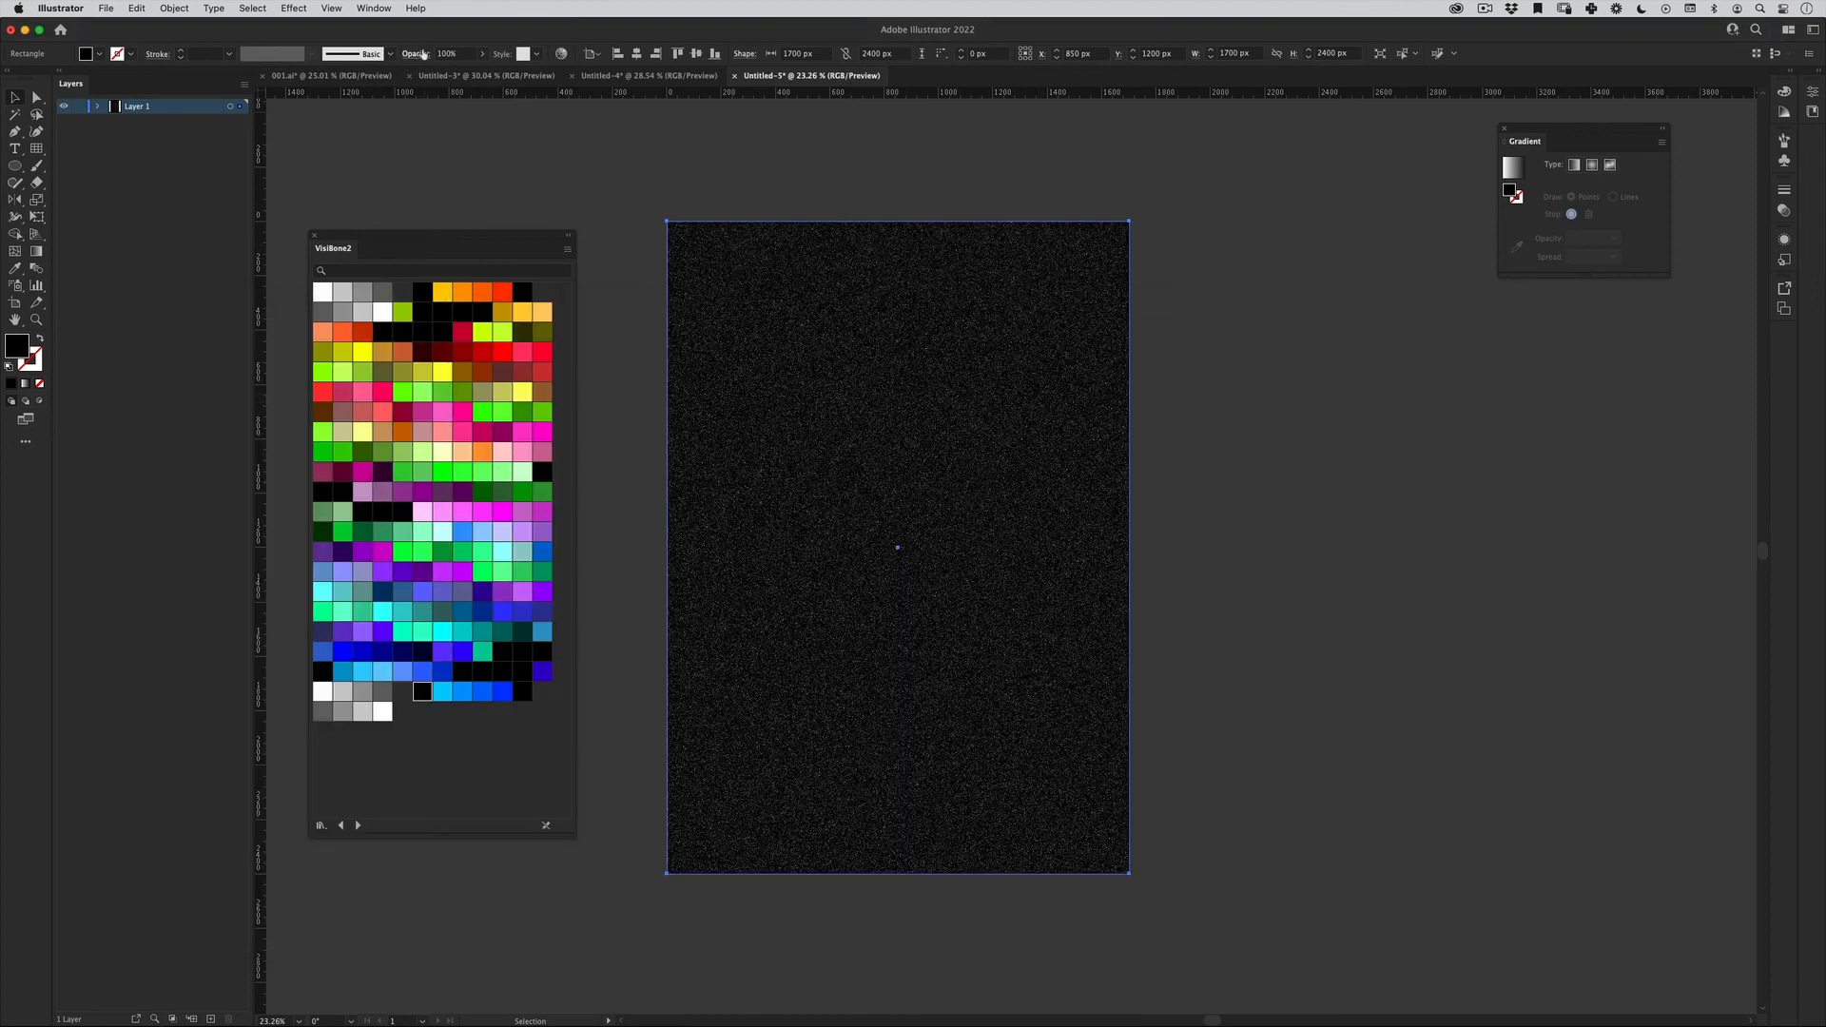
Set the opacity of the grainy rectangle covering the poster to 15%.
left_click(416, 54)
left_click(297, 77)
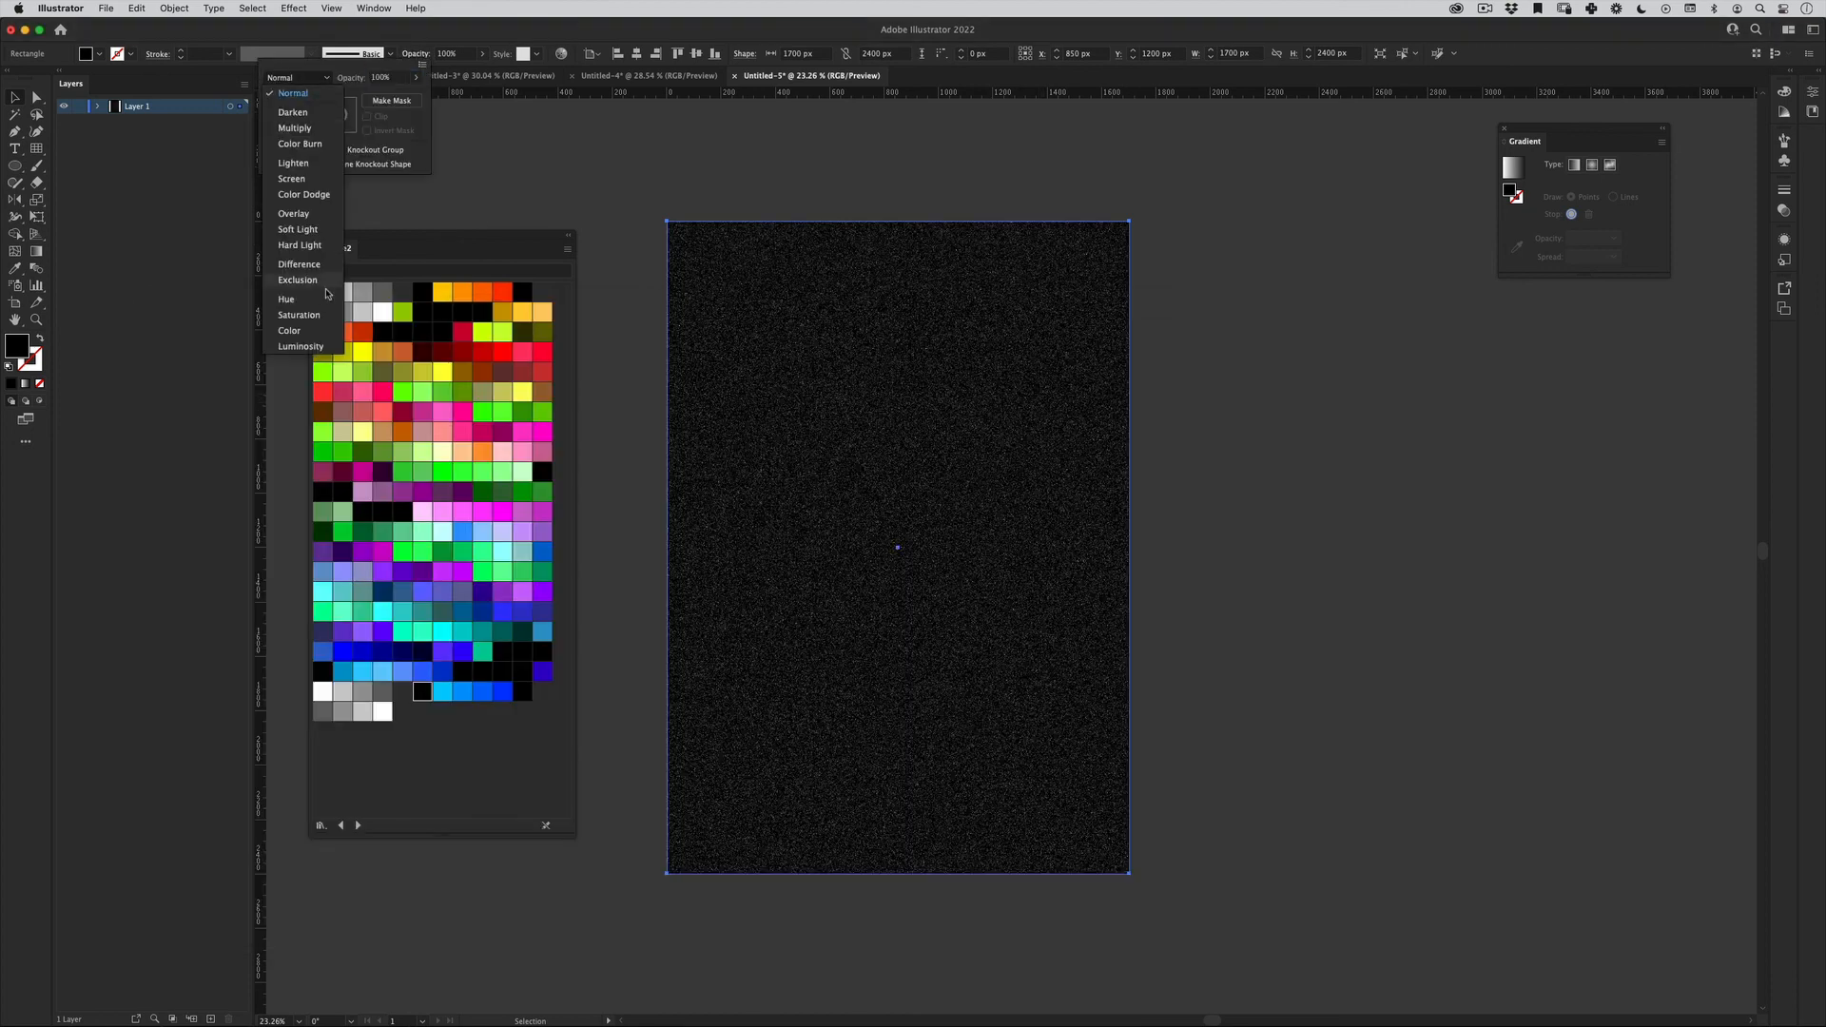
left_click(447, 53)
type("15")
key("Return")
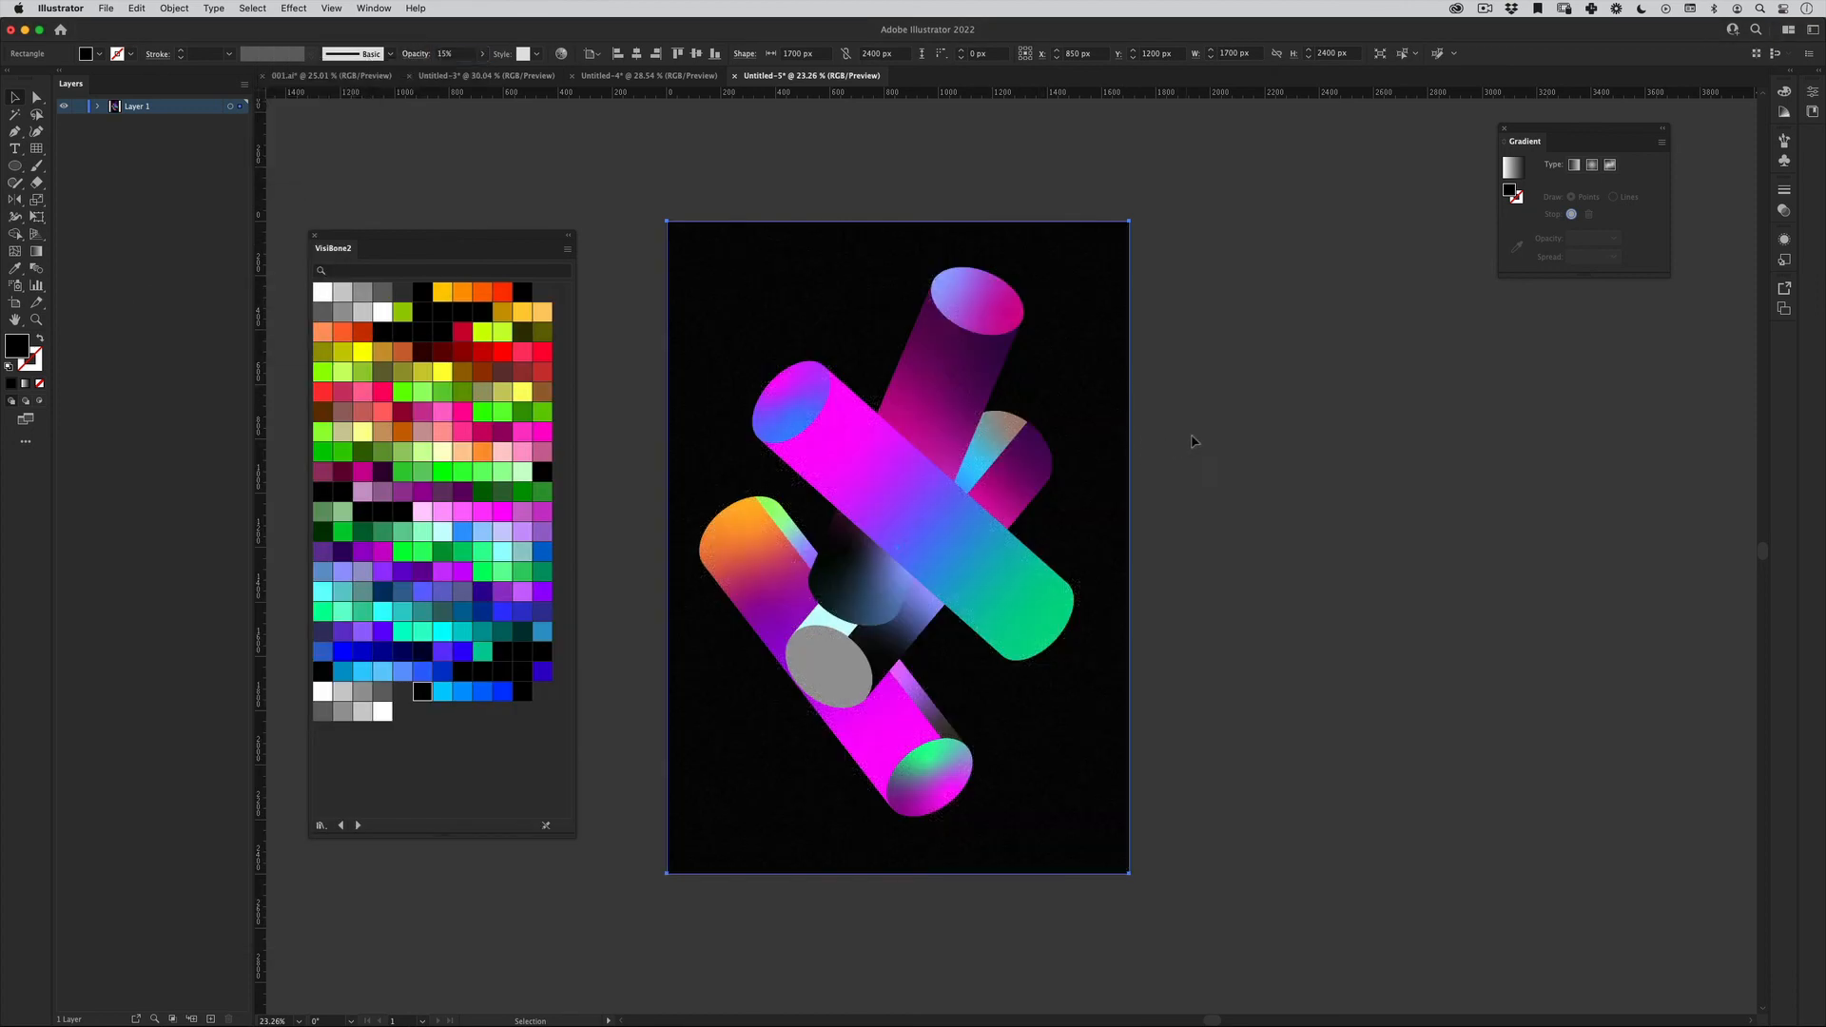